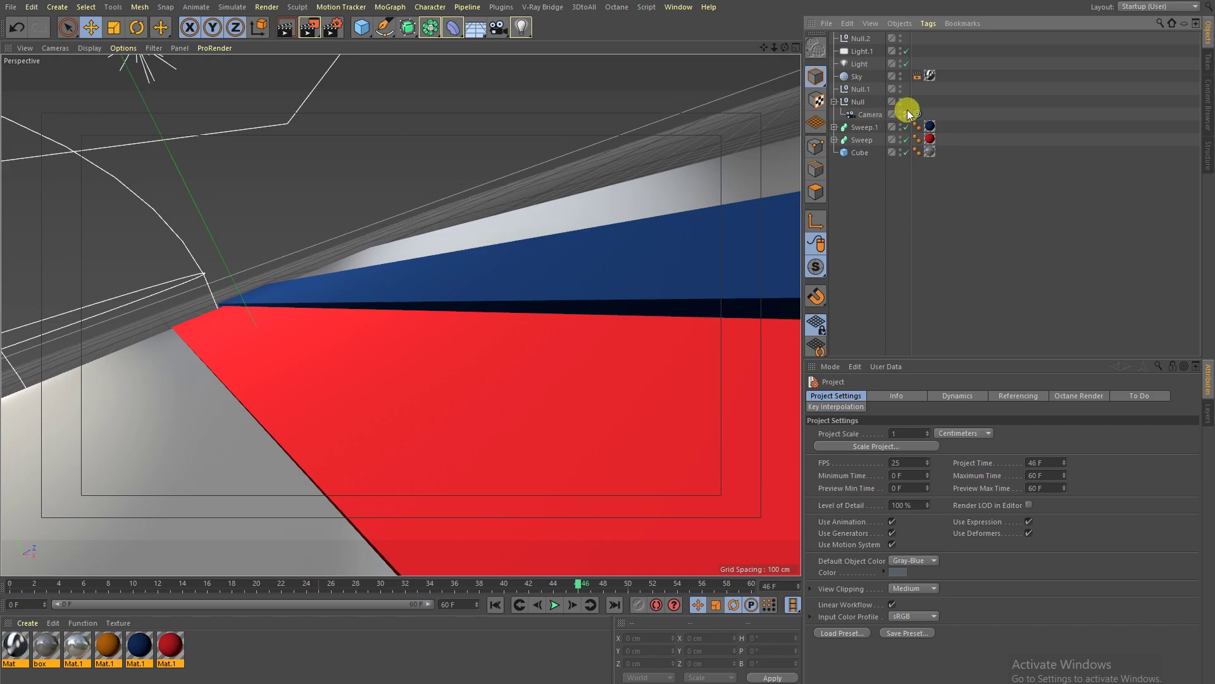
- Play the sweep animation from the first frame, stop at frame 52, and zoom out to frame the cube
{"action": "left_click_drag", "start_coordinate": [351, 258], "coordinate": [435, 427], "text": "alt"}
{"action": "left_click", "coordinate": [495, 605]}
{"action": "left_click", "coordinate": [554, 604]}
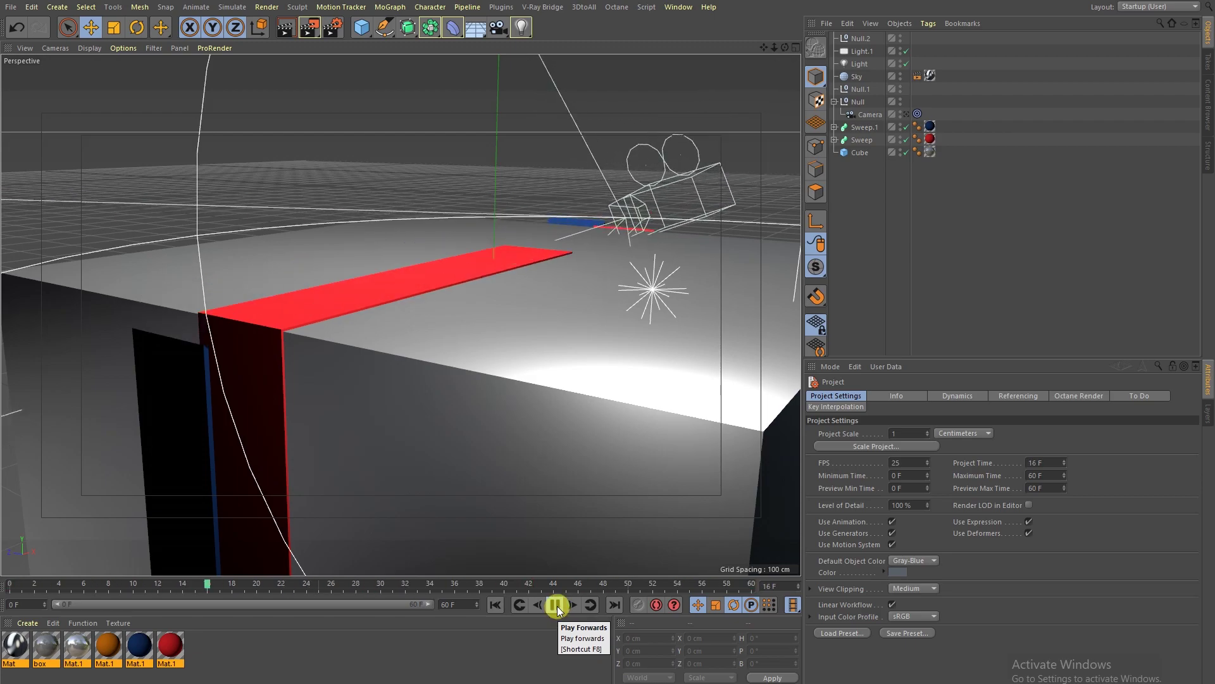
{"action": "left_click", "coordinate": [554, 606]}
{"action": "left_click_drag", "start_coordinate": [393, 340], "coordinate": [424, 268], "text": "alt"}
- Switch off both scene lights, Light.1 and Light, in the Object Manager
{"action": "left_click", "coordinate": [863, 51]}
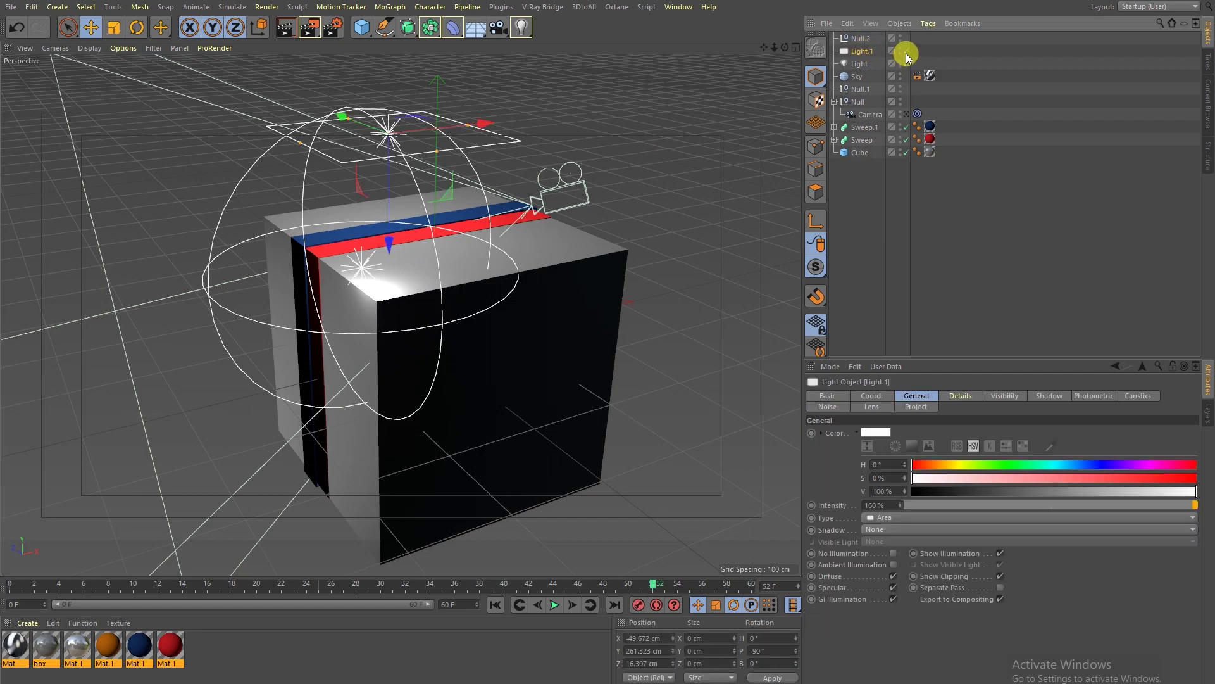
{"action": "left_click", "coordinate": [906, 50]}
{"action": "left_click", "coordinate": [907, 63]}
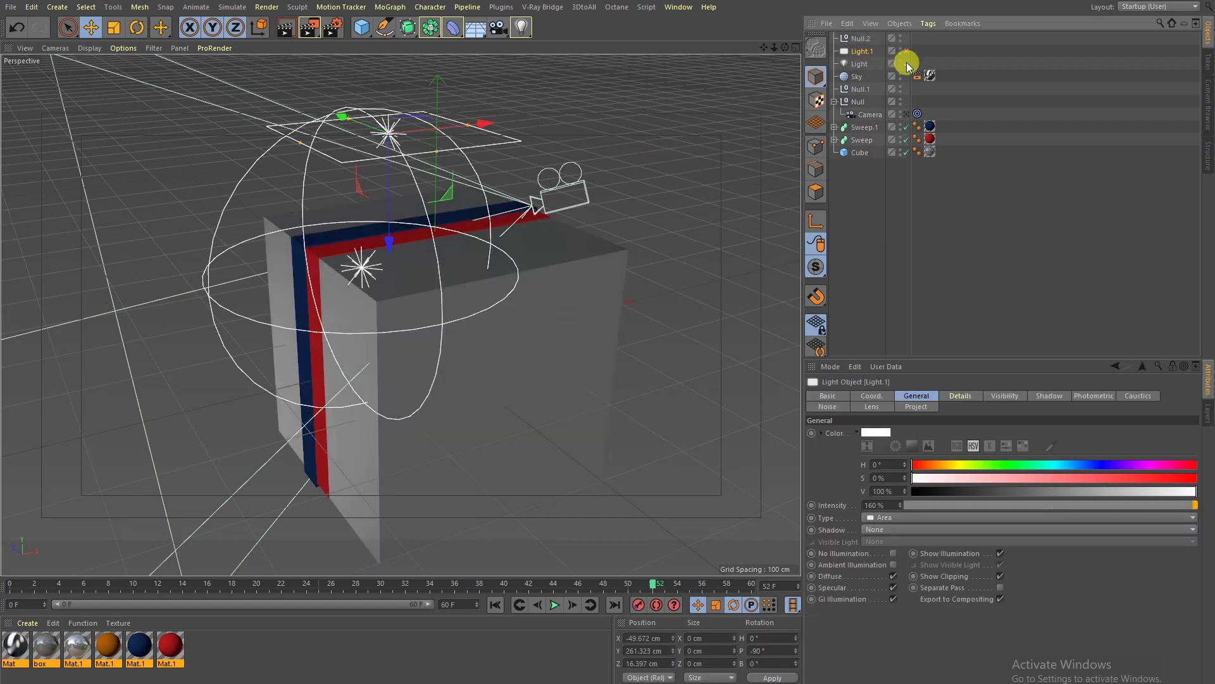
- Test-slide the cube along its X axis, then undo the move
{"action": "left_click", "coordinate": [532, 299]}
{"action": "left_click", "coordinate": [862, 178]}
{"action": "left_click", "coordinate": [861, 154]}
{"action": "left_click_drag", "start_coordinate": [480, 337], "coordinate": [493, 387]}
{"action": "key", "text": "ctrl+z"}
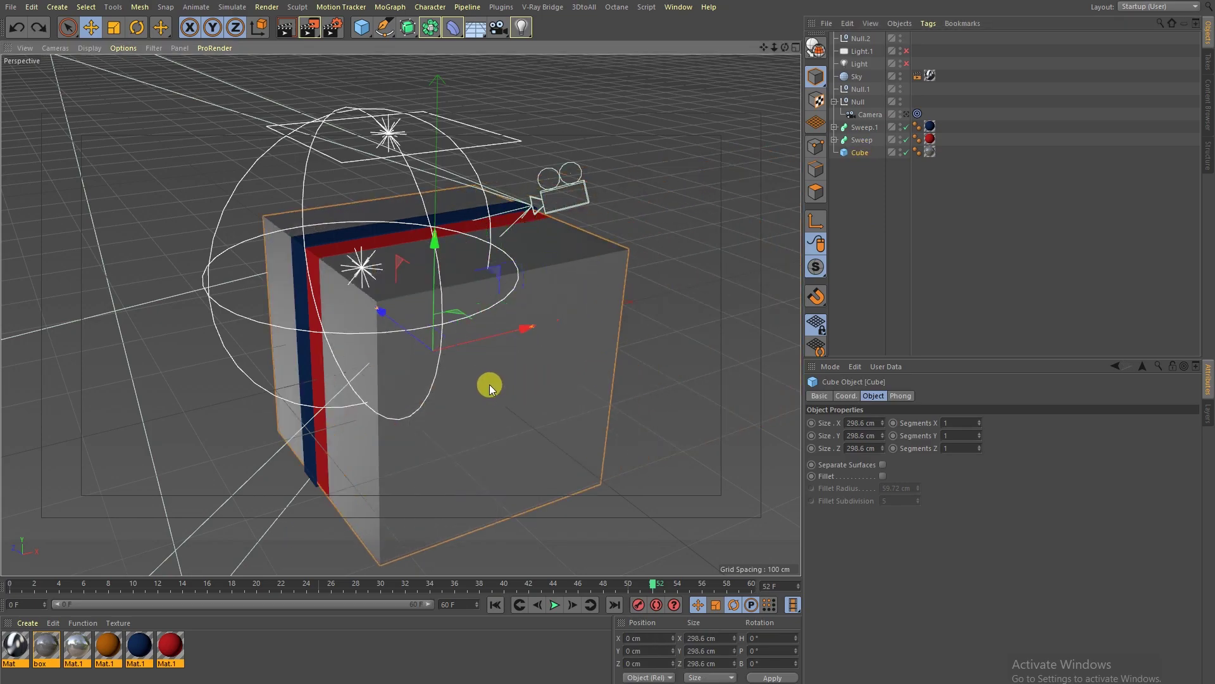
{"action": "left_click", "coordinate": [842, 181]}
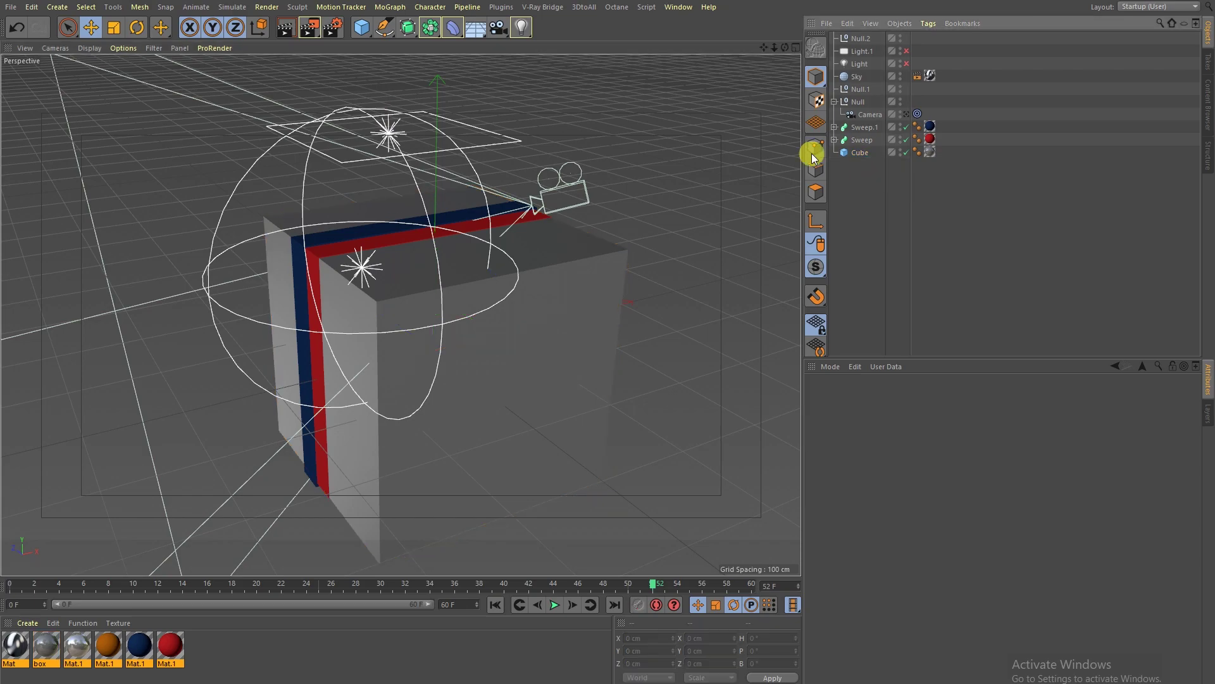
- Add a Cube primitive and delete it, then select the original cube and the blue Sweep.1
{"action": "left_click", "coordinate": [359, 29]}
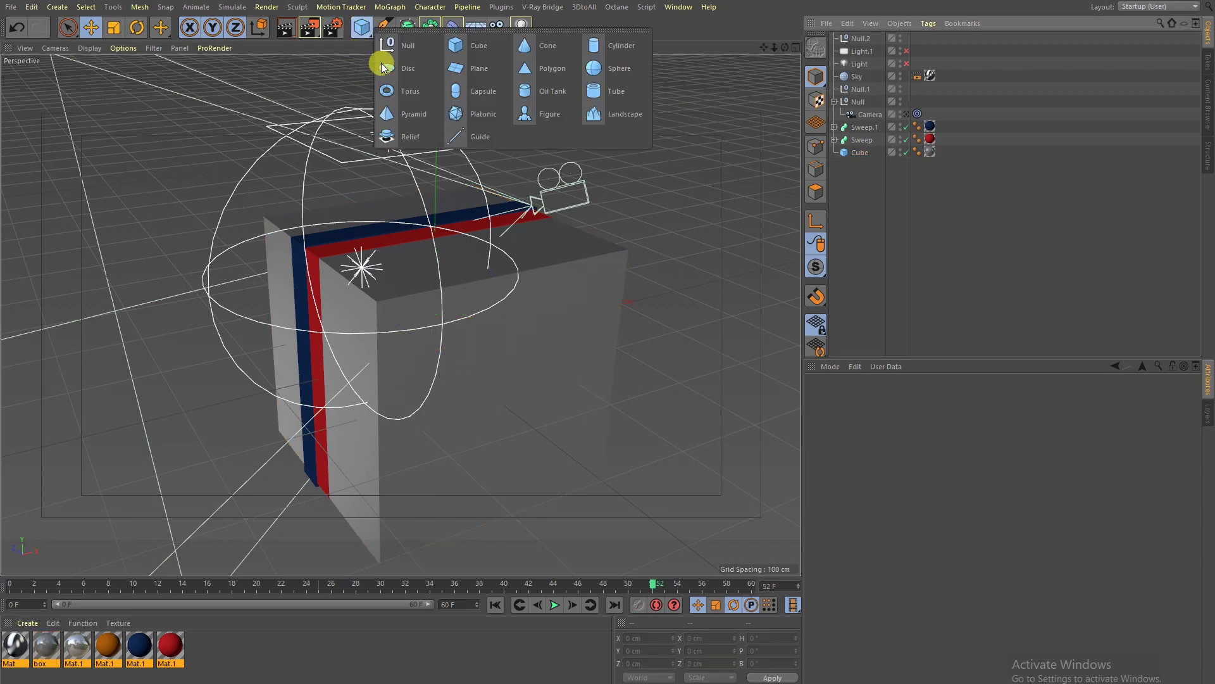
{"action": "left_click", "coordinate": [465, 51]}
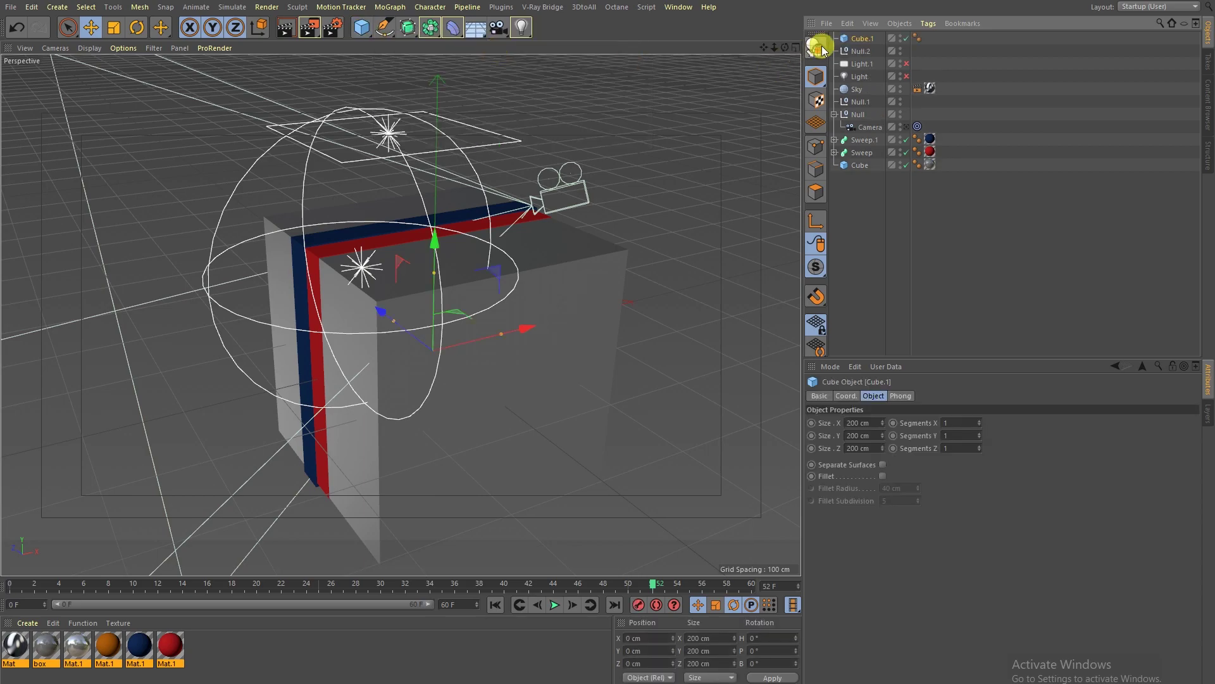
{"action": "key", "text": "Delete"}
{"action": "left_click", "coordinate": [859, 154]}
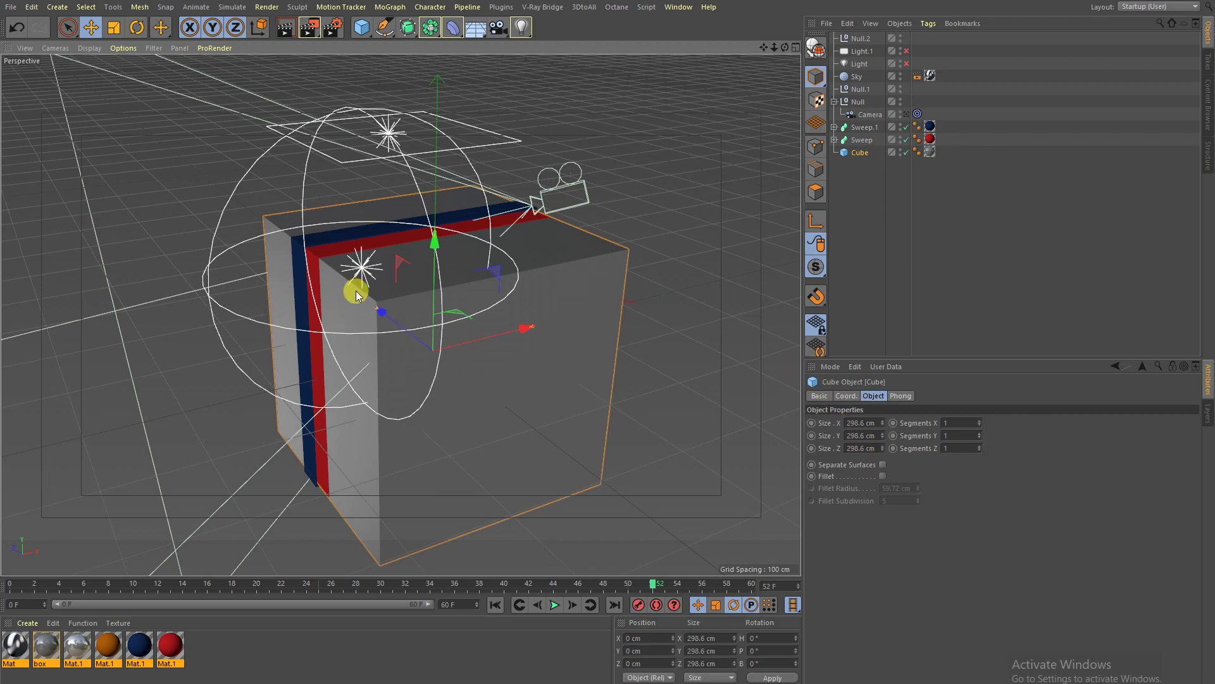
{"action": "left_click", "coordinate": [328, 242]}
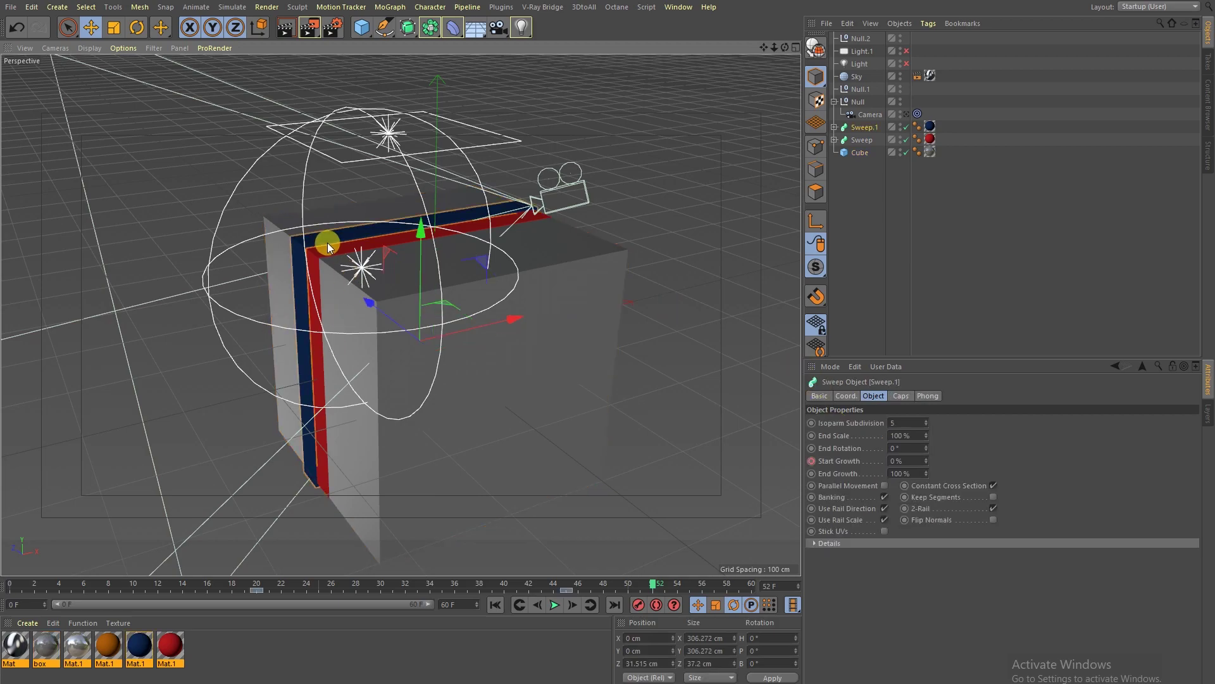
- Expand Sweep.1 to show its rectangle splines and viewport-solo it
{"action": "left_click", "coordinate": [930, 217]}
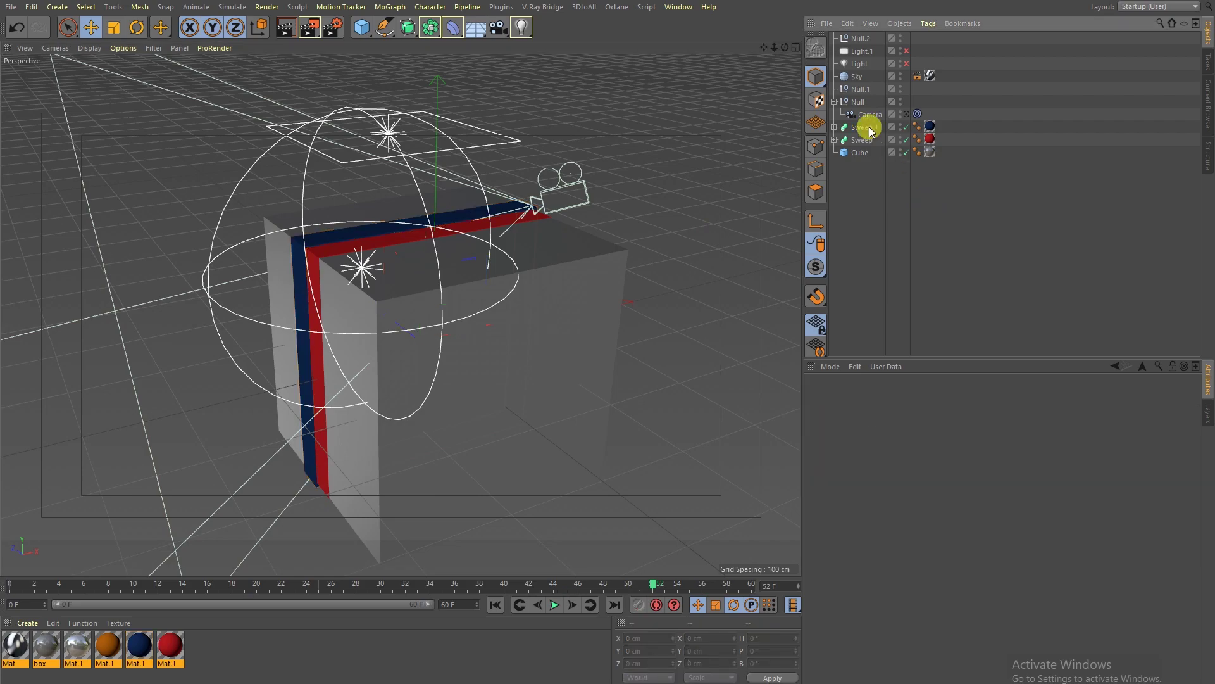
{"action": "left_click", "coordinate": [834, 127]}
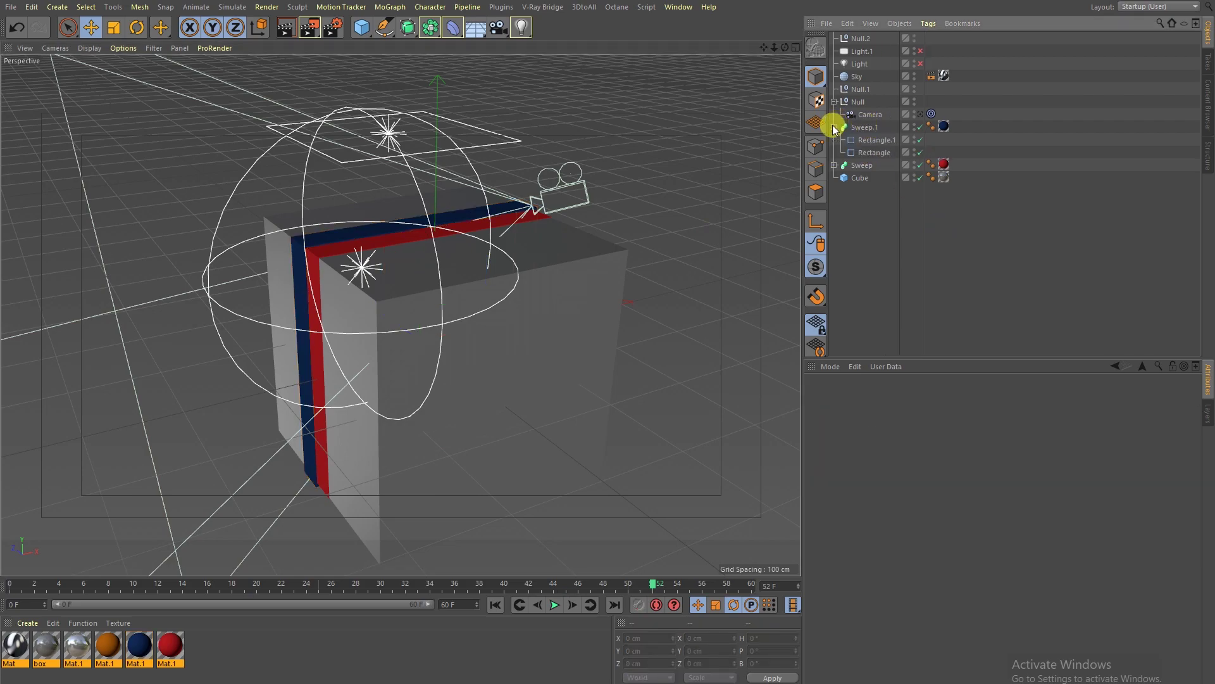
{"action": "left_click", "coordinate": [871, 142]}
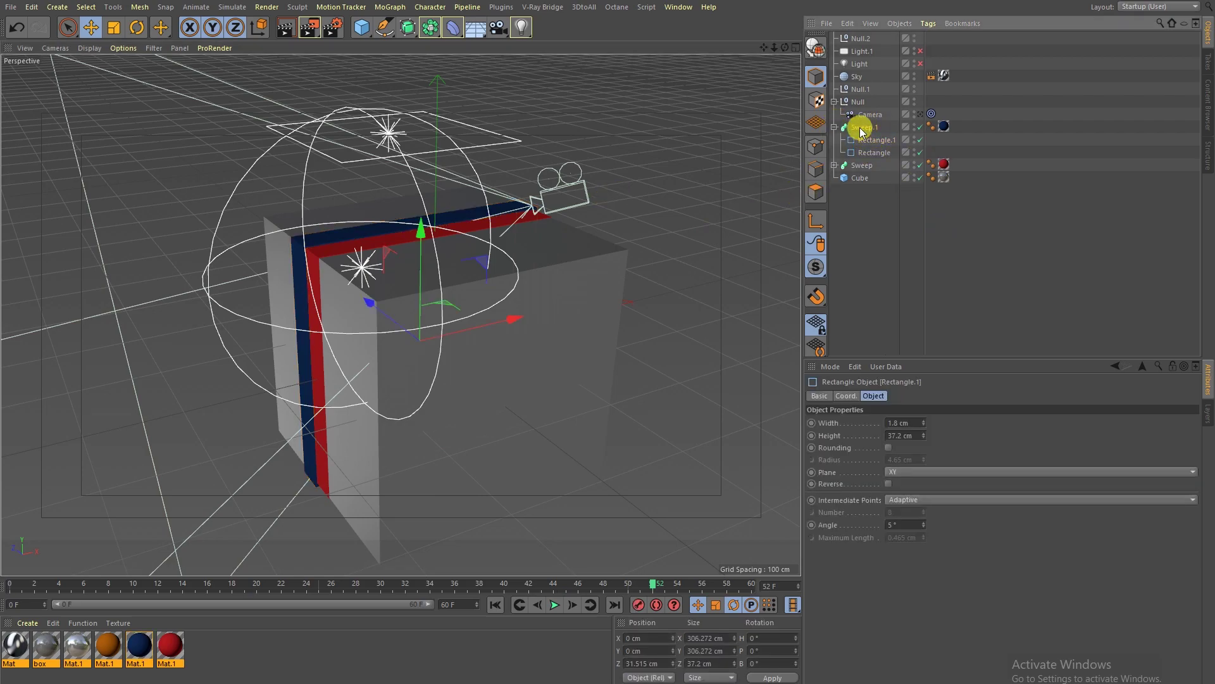
{"action": "left_click", "coordinate": [861, 128]}
{"action": "left_click_drag", "start_coordinate": [817, 268], "coordinate": [856, 332]}
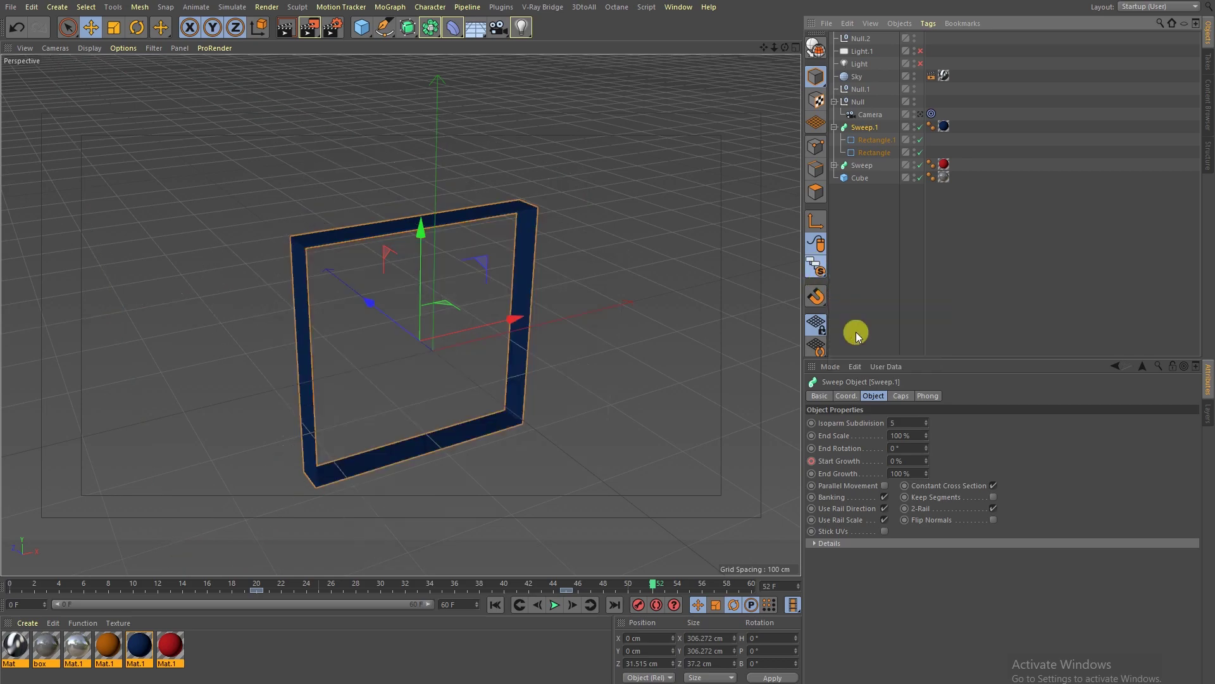
- Disable Sweep.1 so its geometry hides, and select its Rectangle spline
{"action": "left_click", "coordinate": [868, 196]}
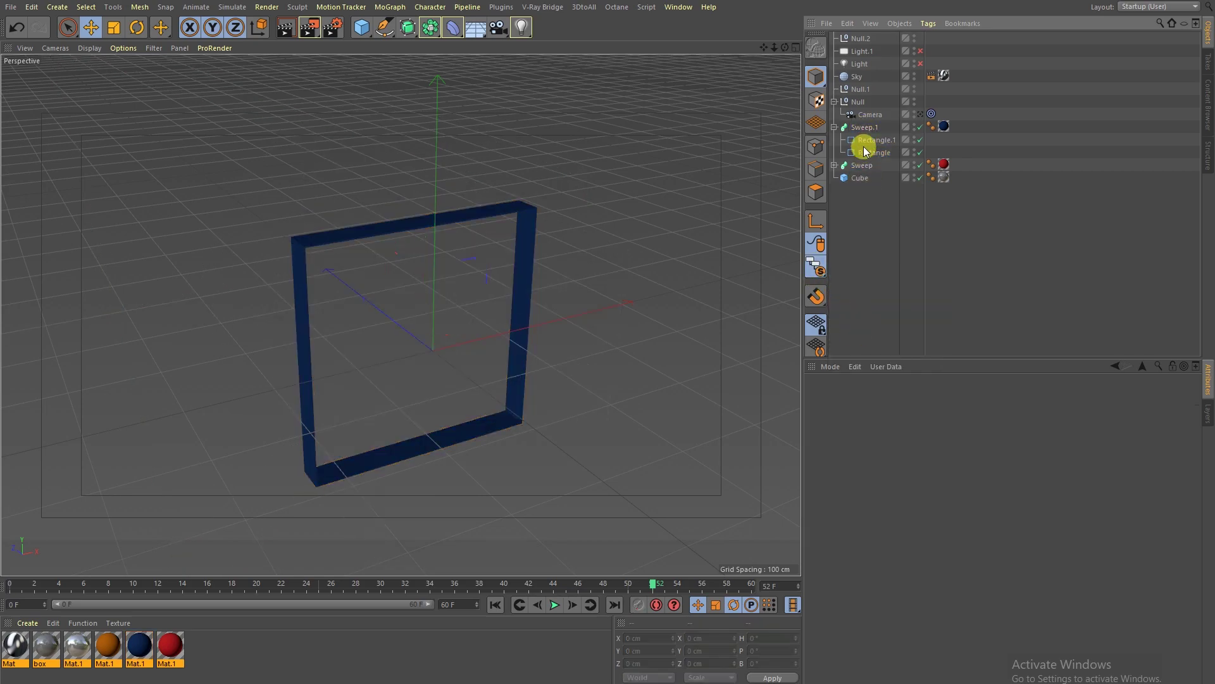
{"action": "left_click", "coordinate": [865, 140]}
{"action": "left_click", "coordinate": [921, 127]}
{"action": "left_click", "coordinate": [882, 233]}
{"action": "left_click", "coordinate": [378, 230]}
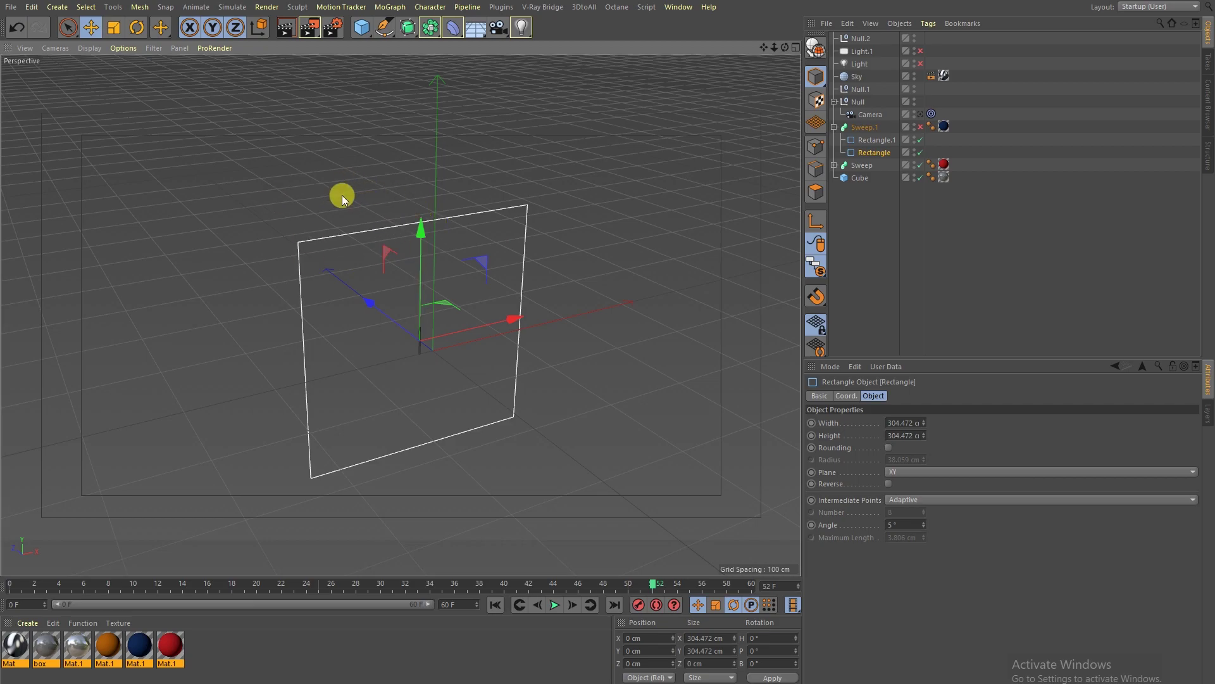
- Reselect Sweep.1 with its splines and bring up the Viewport Solo options
{"action": "left_click", "coordinate": [390, 7]}
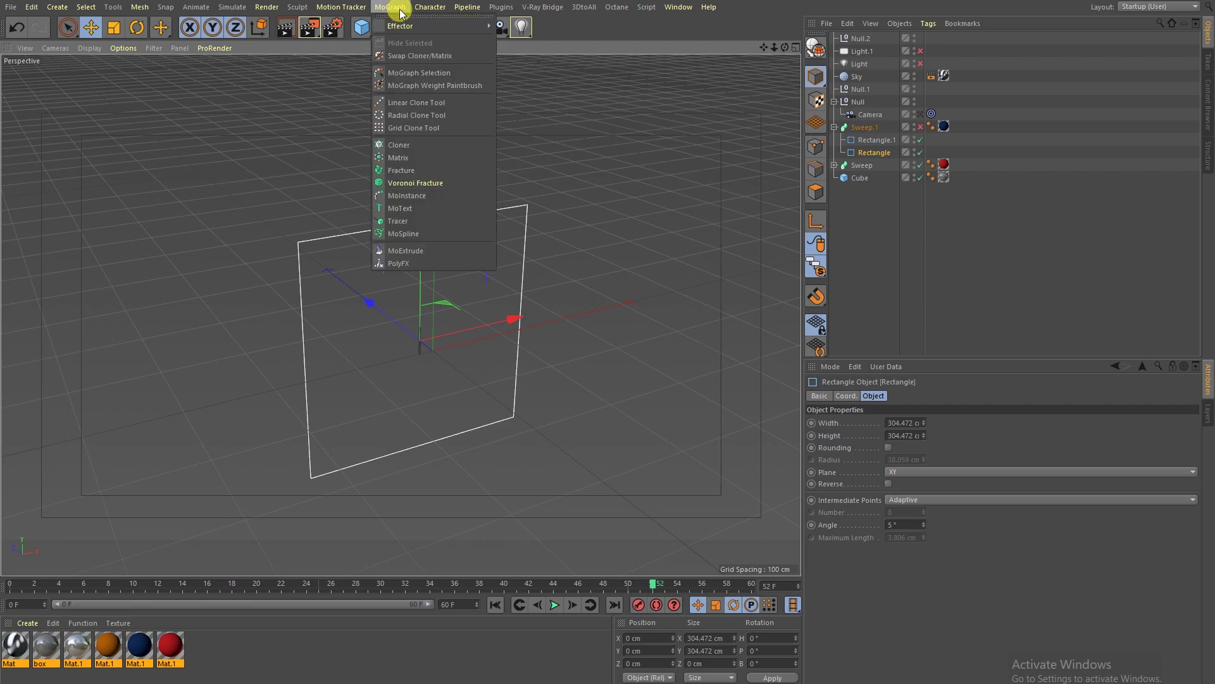
{"action": "left_click", "coordinate": [942, 218]}
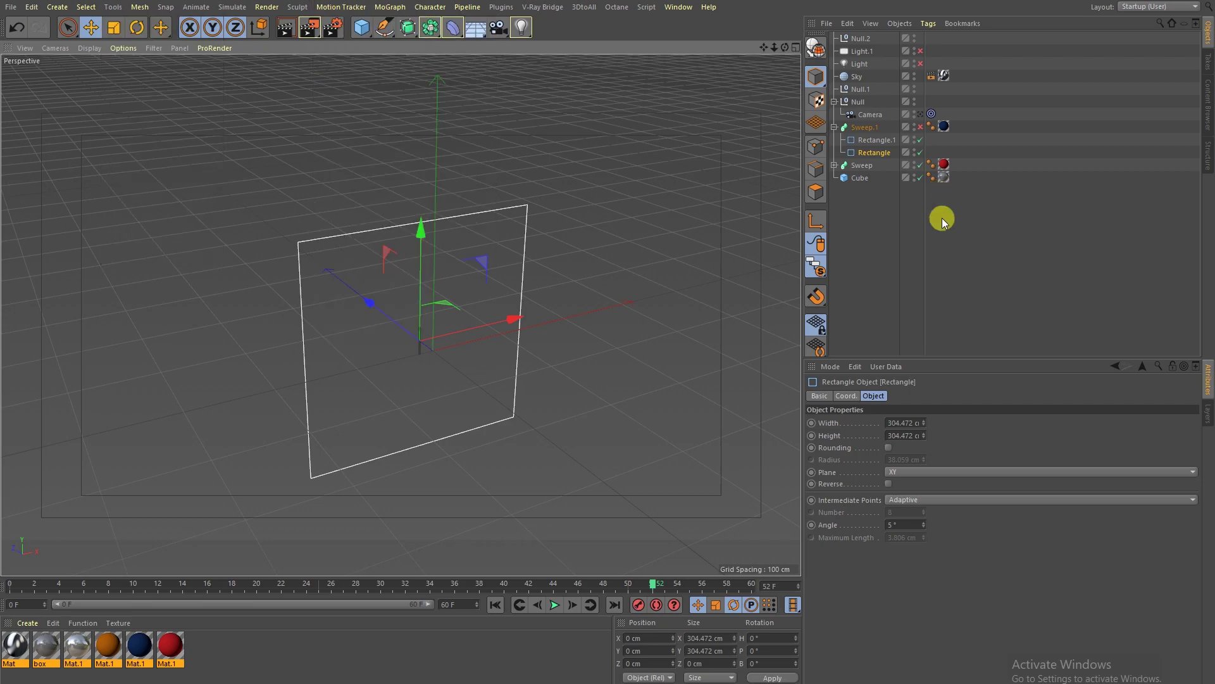
{"action": "left_click", "coordinate": [864, 126]}
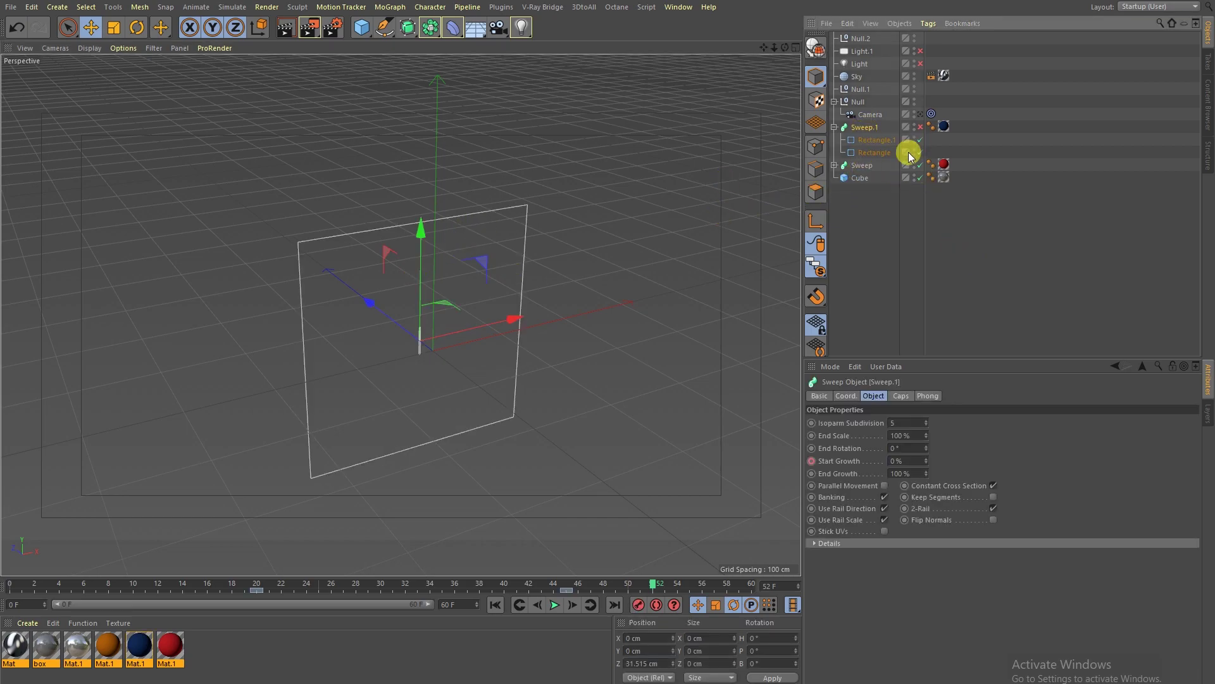
{"action": "left_click_drag", "start_coordinate": [816, 266], "coordinate": [846, 280]}
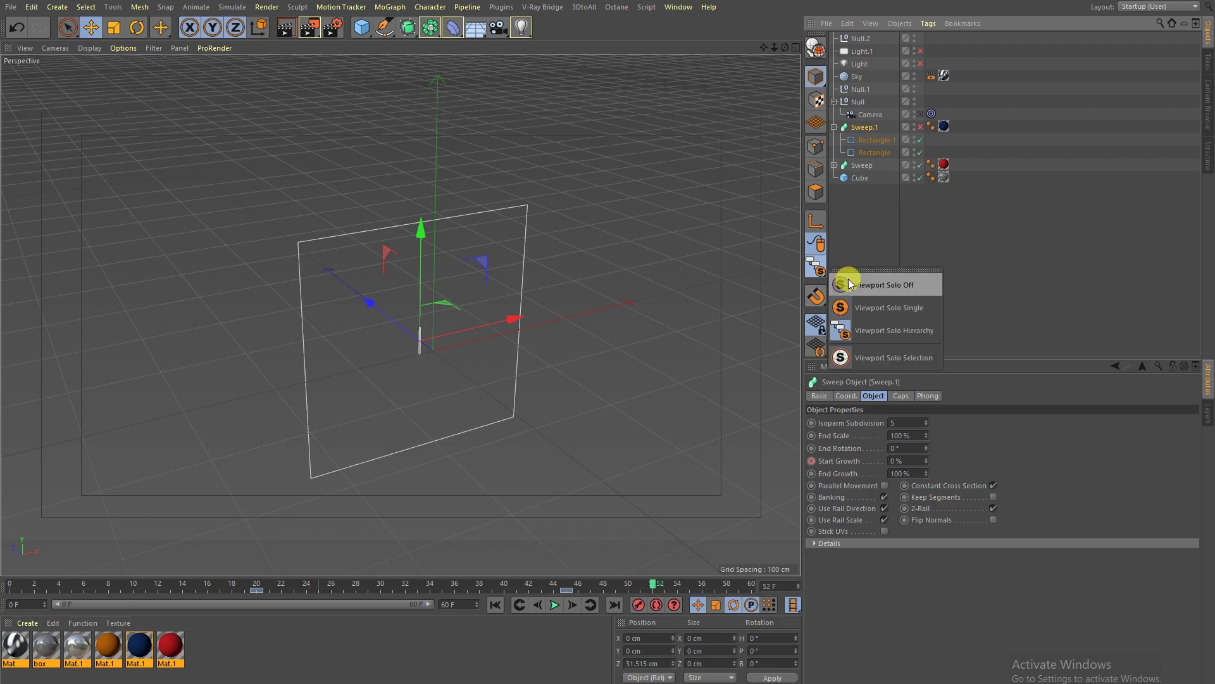
- Turn Viewport Solo off, re-enable Sweep.1, and scrub the stripe growth to frame 14
{"action": "left_click", "coordinate": [853, 284]}
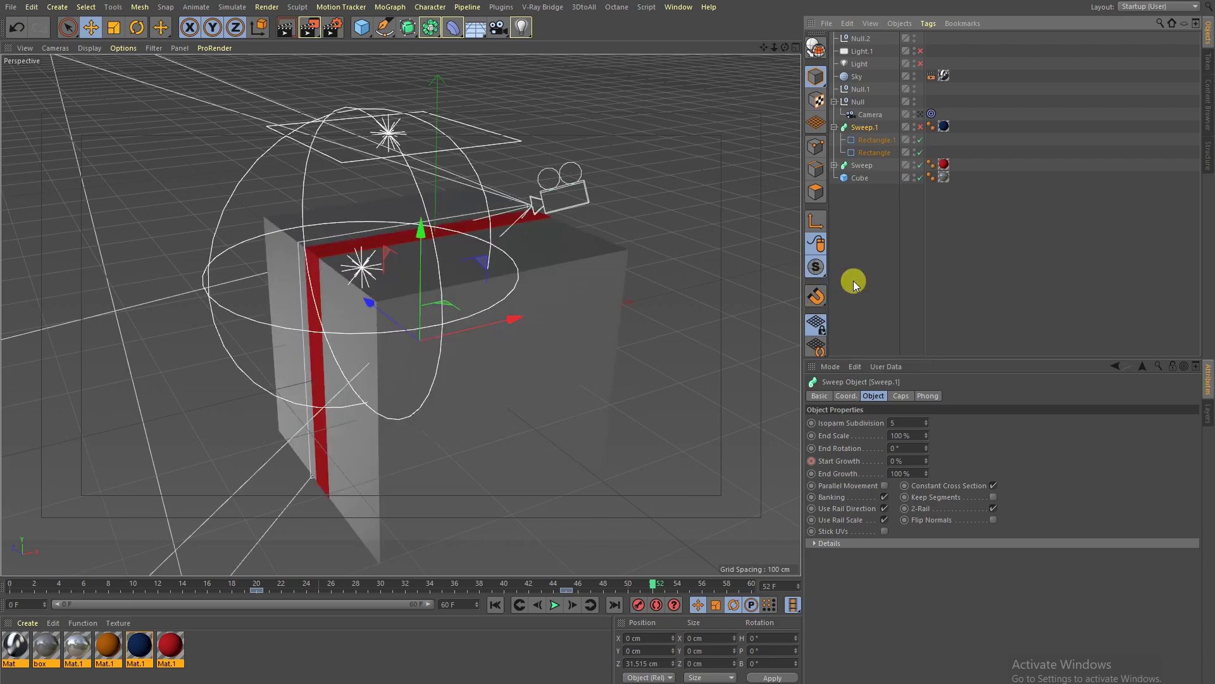
{"action": "left_click", "coordinate": [637, 308]}
{"action": "left_click_drag", "start_coordinate": [134, 593], "coordinate": [221, 570]}
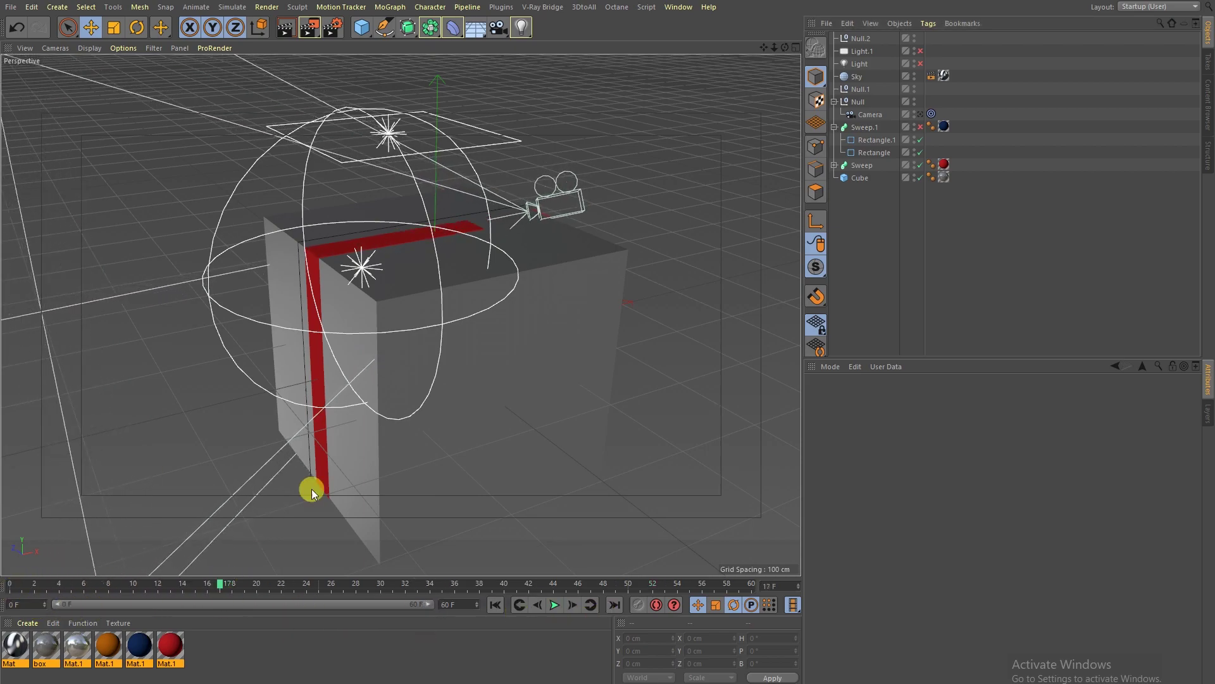
{"action": "left_click", "coordinate": [878, 130]}
{"action": "left_click", "coordinate": [920, 126]}
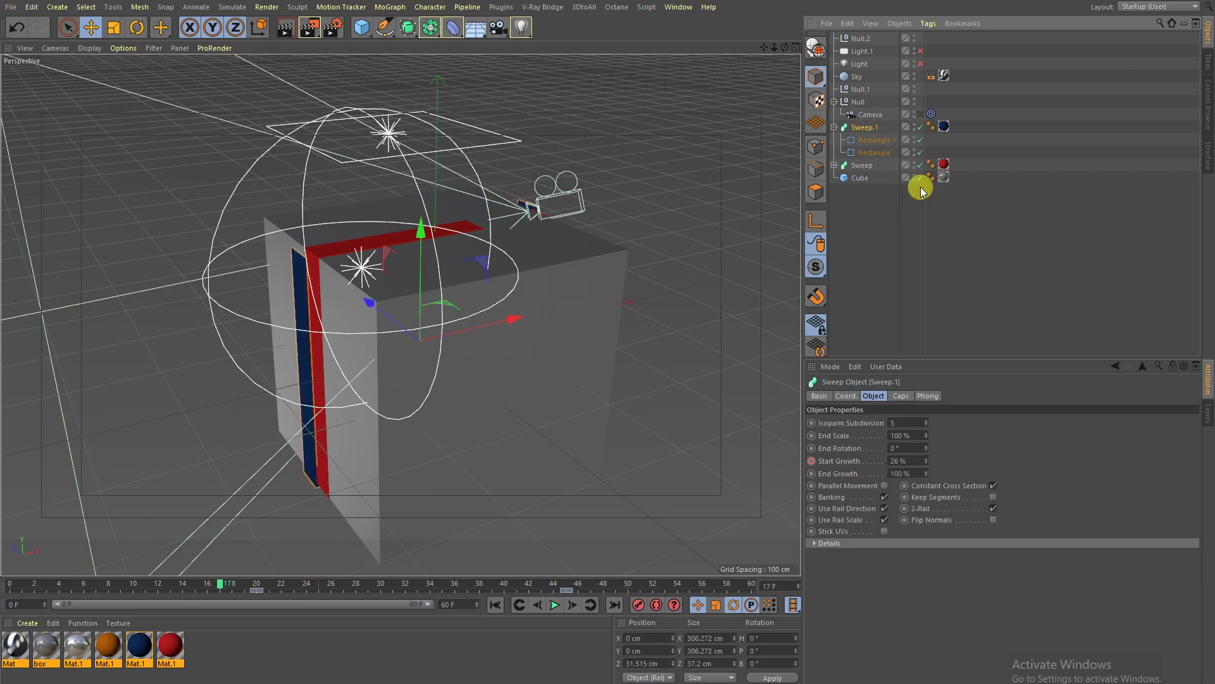
{"action": "left_click", "coordinate": [906, 246]}
{"action": "left_click_drag", "start_coordinate": [113, 575], "coordinate": [269, 604]}
{"action": "left_click", "coordinate": [191, 585]}
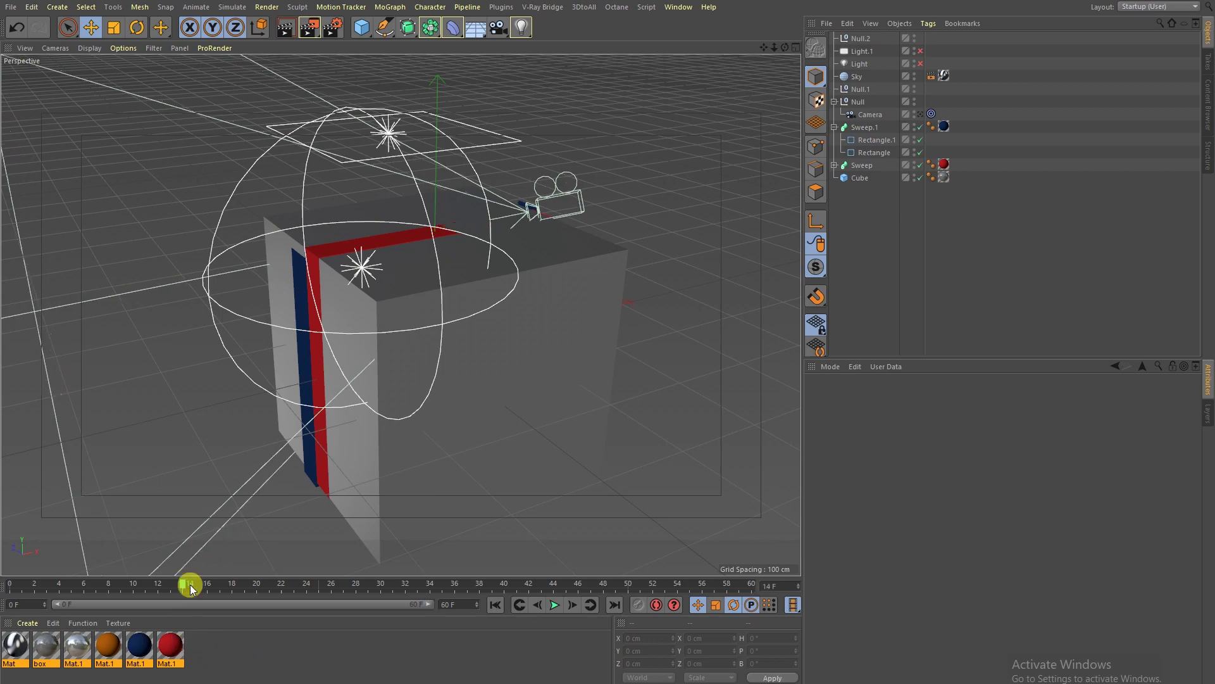
- Select the red sweep, then start a new empty project with File > New
{"action": "left_click", "coordinate": [318, 256]}
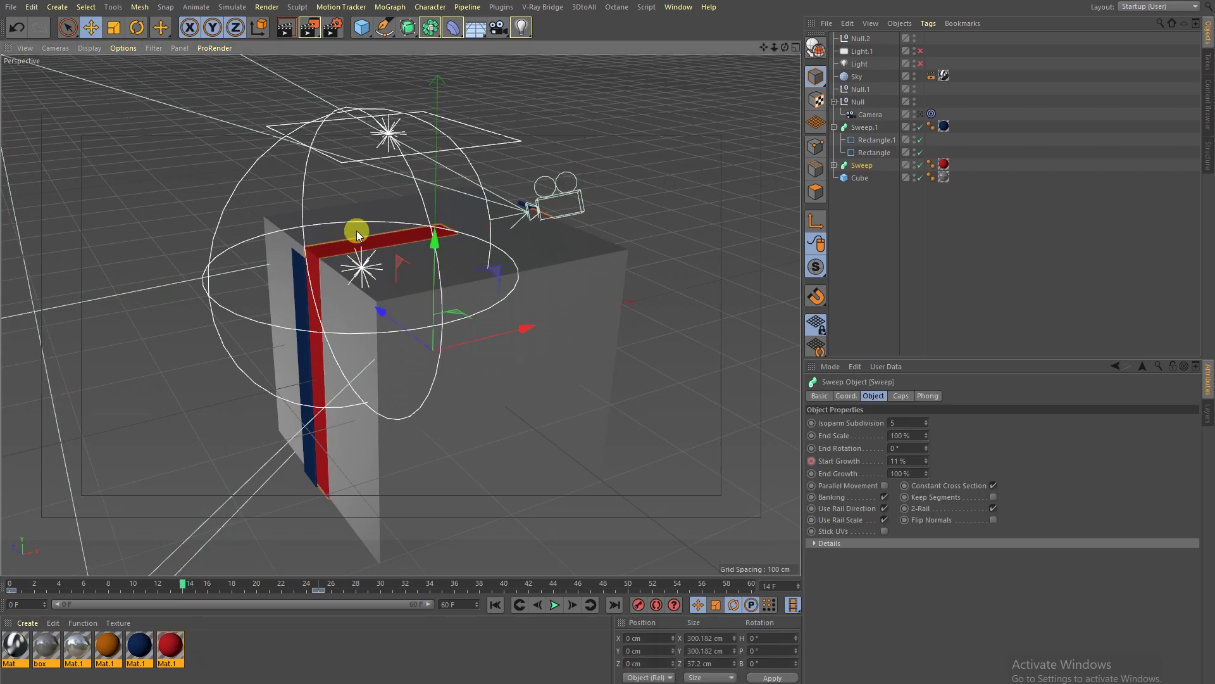
{"action": "left_click", "coordinate": [871, 196]}
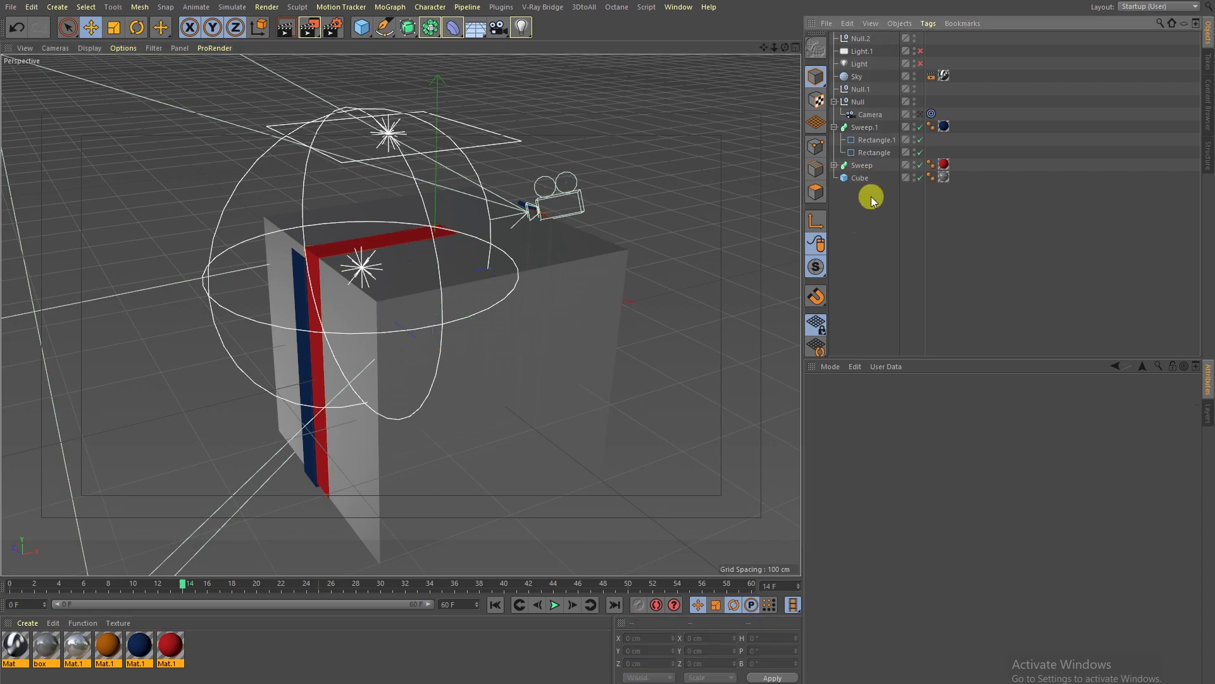
{"action": "left_click", "coordinate": [863, 166]}
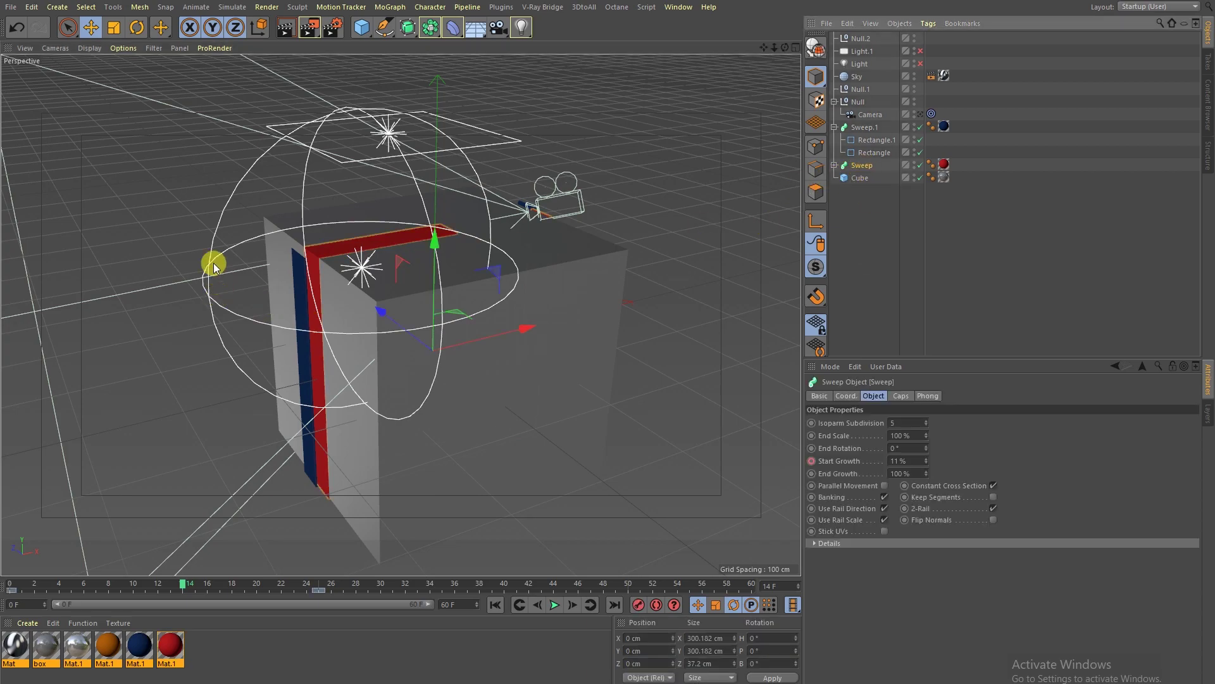
{"action": "left_click", "coordinate": [11, 7]}
{"action": "left_click", "coordinate": [161, 93]}
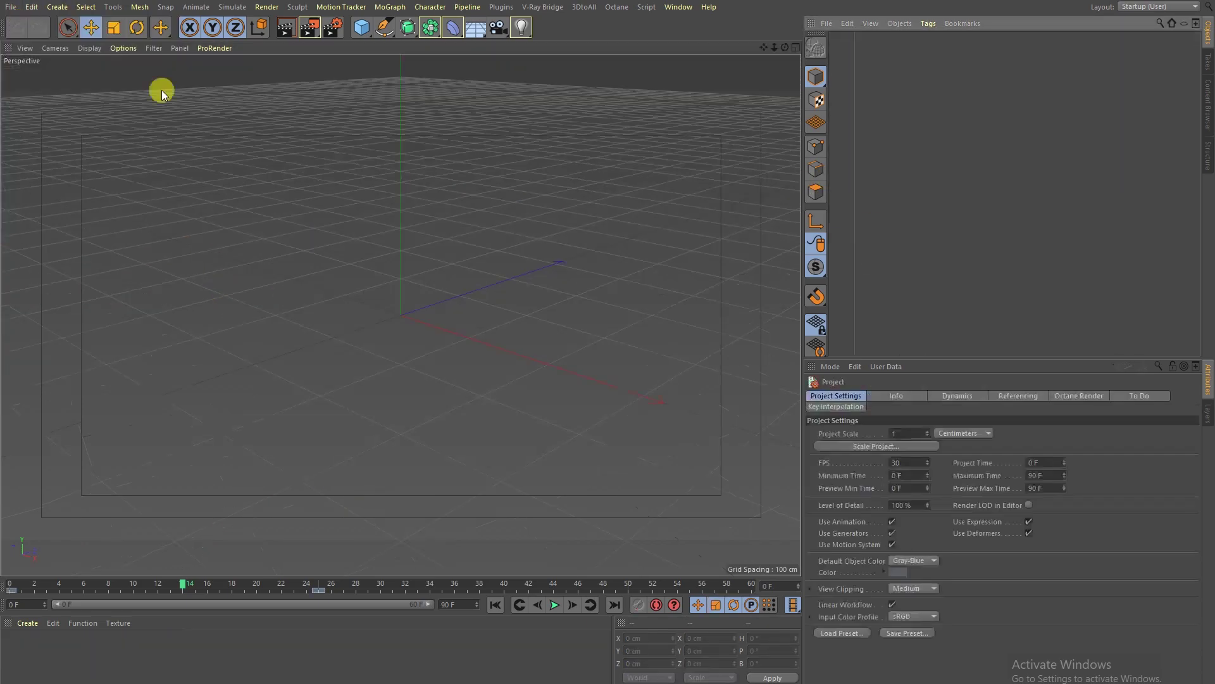
- Add two Rectangle splines and scale the second down to a 33.2 cm profile
{"action": "left_click", "coordinate": [383, 29]}
{"action": "left_click", "coordinate": [501, 136]}
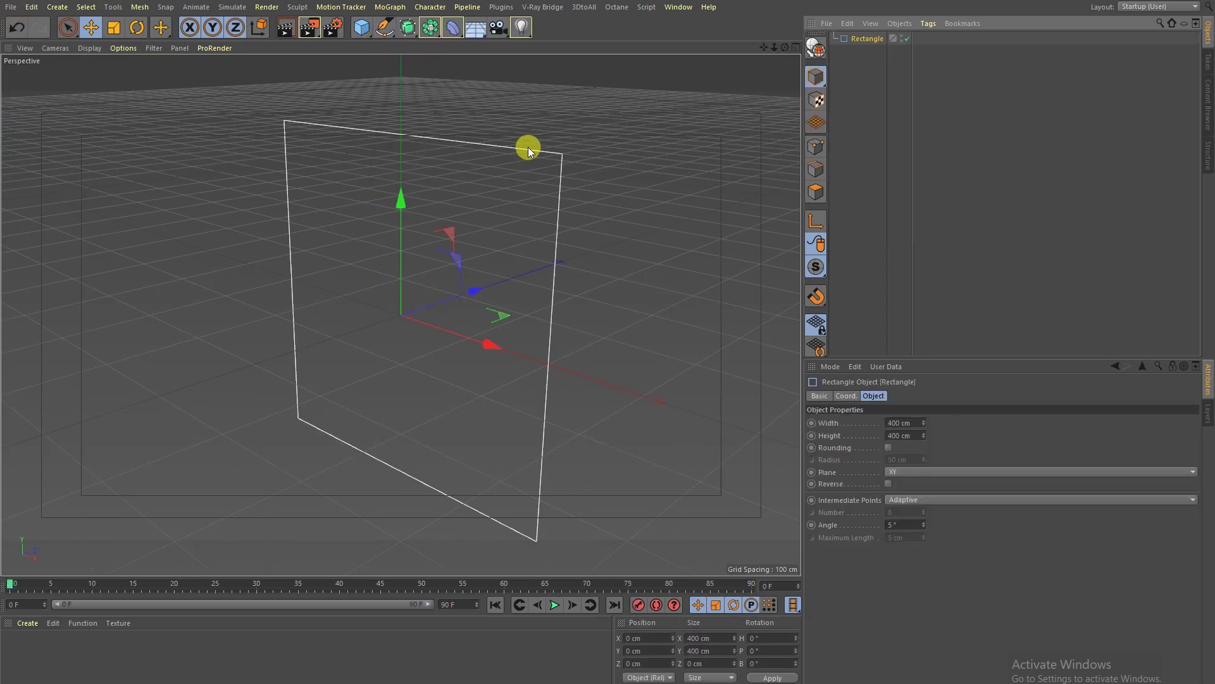
{"action": "left_click_drag", "start_coordinate": [388, 155], "coordinate": [469, 155], "text": "alt"}
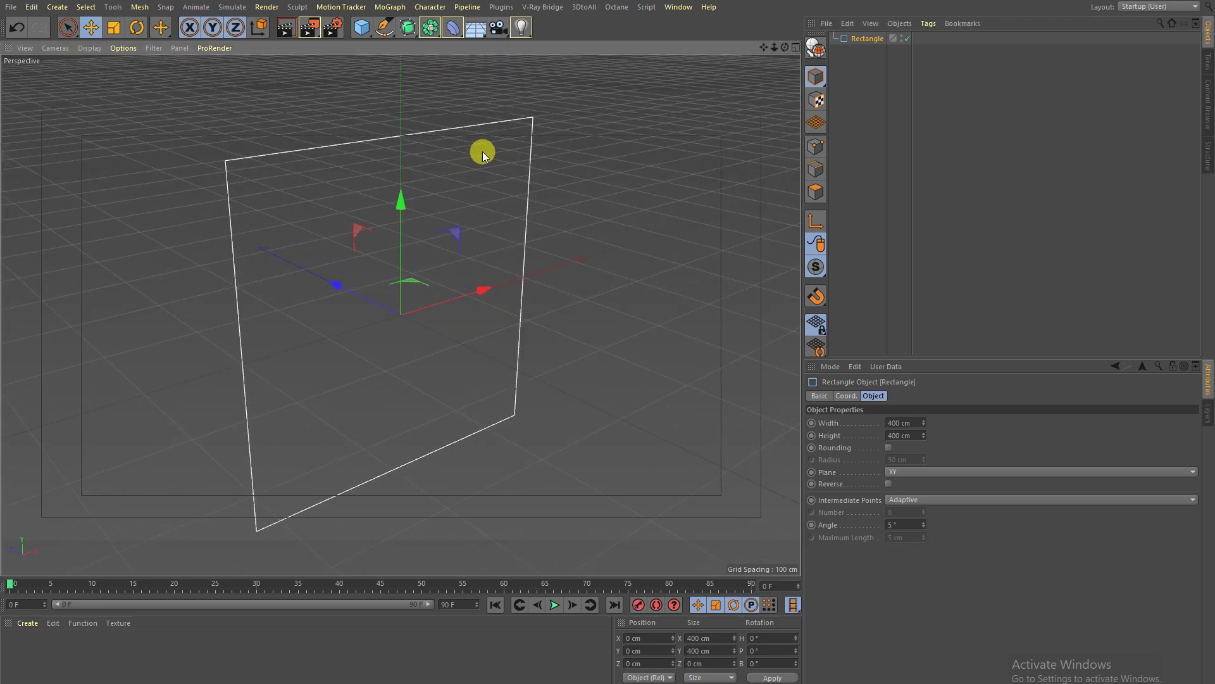
{"action": "left_click", "coordinate": [379, 29]}
{"action": "left_click", "coordinate": [528, 140]}
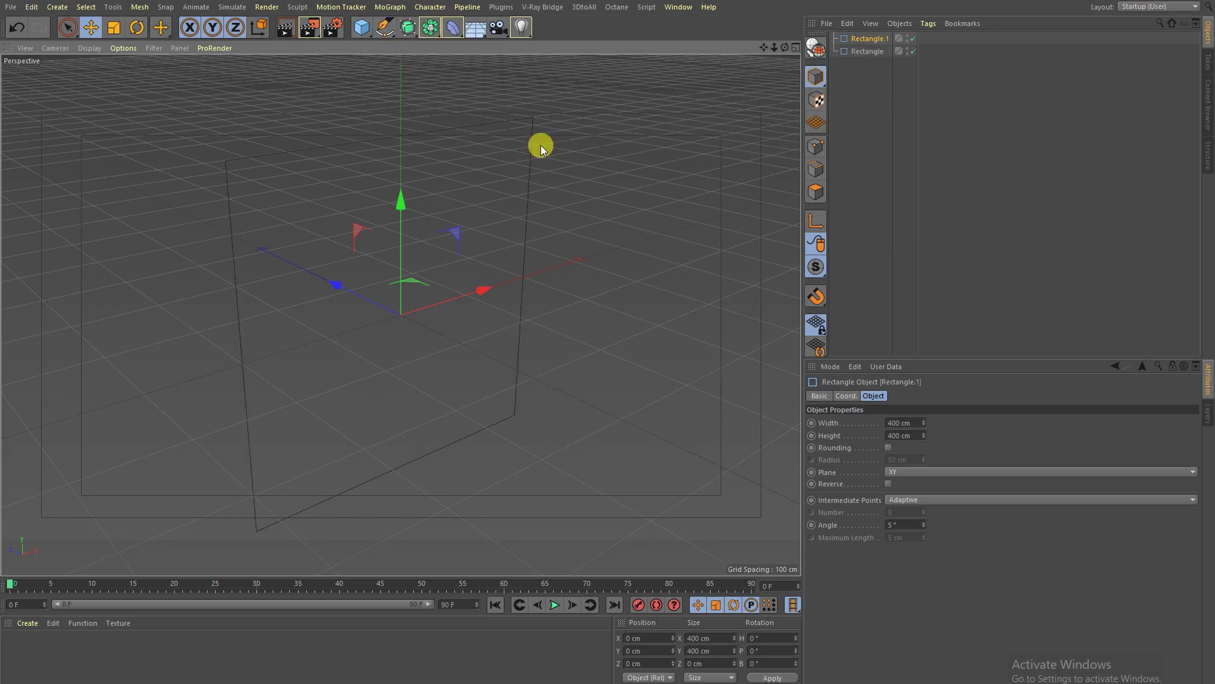
{"action": "left_click", "coordinate": [114, 27]}
{"action": "left_click_drag", "start_coordinate": [529, 165], "coordinate": [96, 248]}
{"action": "left_click", "coordinate": [94, 28]}
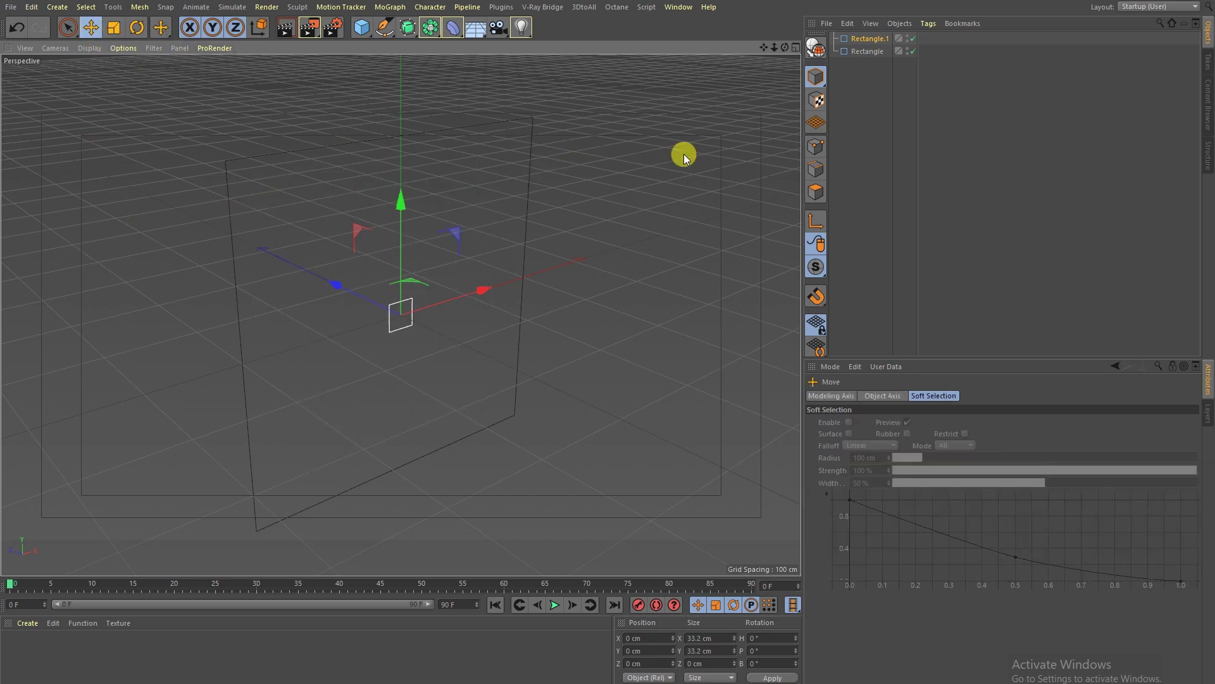
- Add a Sweep generator and nest both rectangles inside it as path and profile
{"action": "left_click", "coordinate": [905, 105]}
{"action": "left_click_drag", "start_coordinate": [407, 30], "coordinate": [443, 87]}
{"action": "left_click_drag", "start_coordinate": [845, 68], "coordinate": [864, 46]}
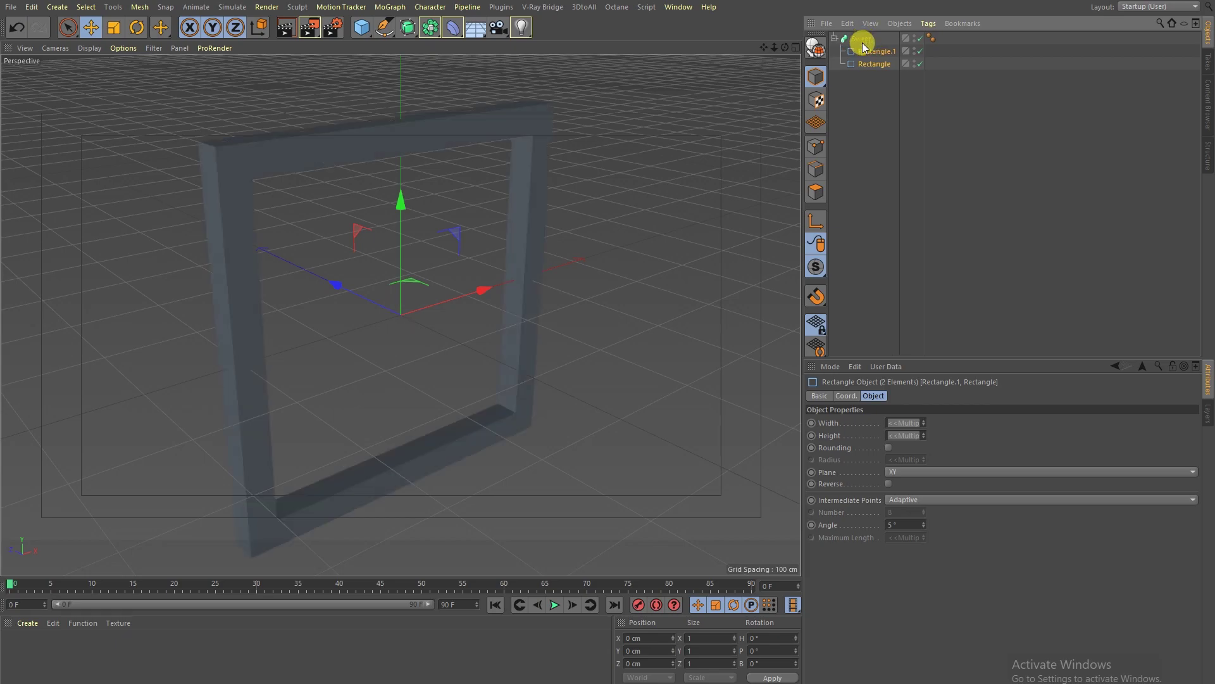
{"action": "left_click", "coordinate": [875, 53]}
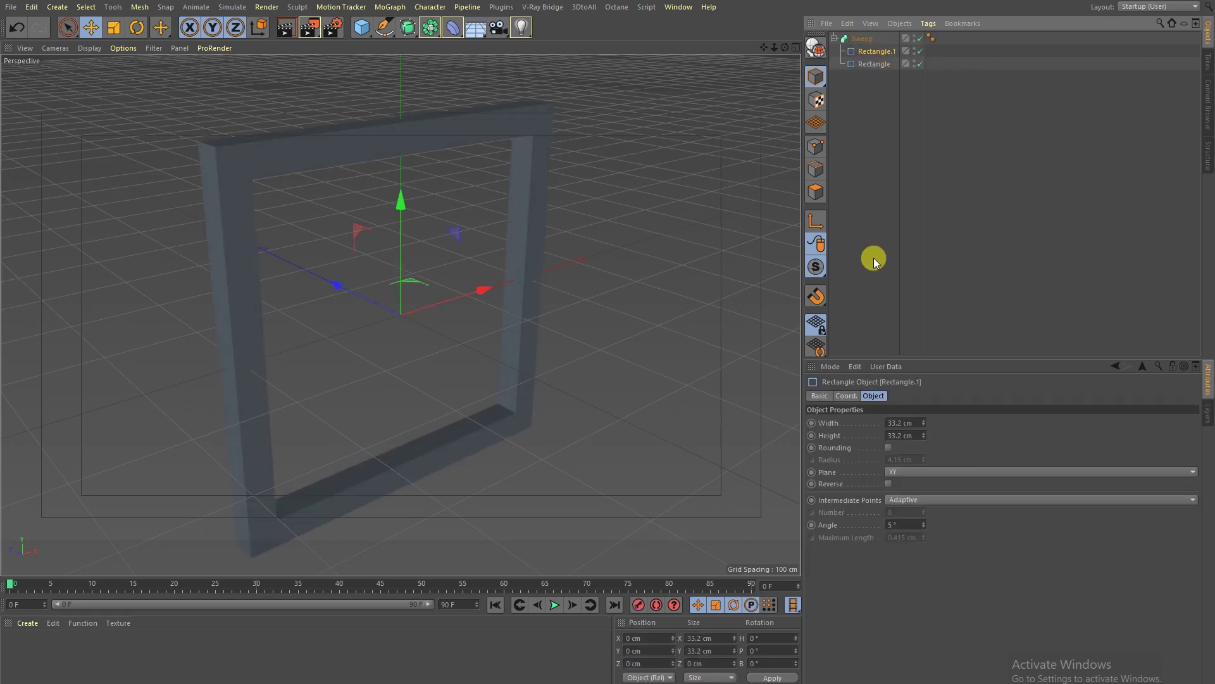
- Narrow the profile rectangle's Width to 1 cm, making a thin flat-band frame, then select the Sweep
{"action": "left_click_drag", "start_coordinate": [321, 206], "coordinate": [362, 142], "text": "alt"}
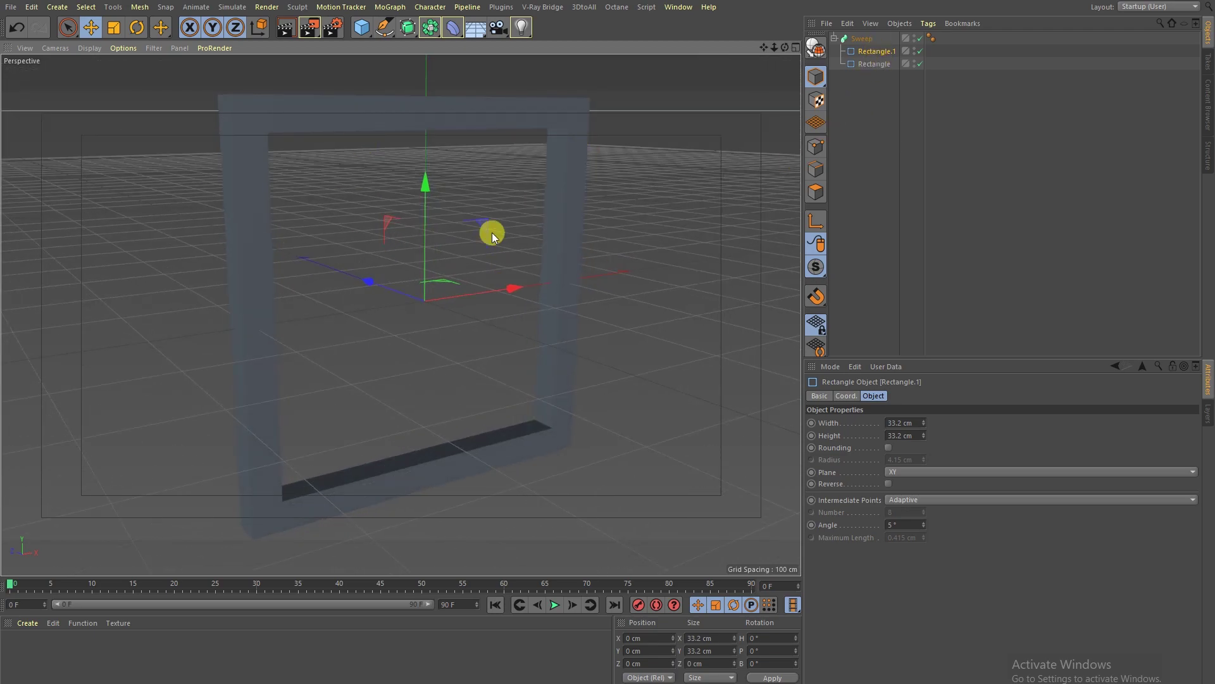
{"action": "left_click", "coordinate": [876, 52]}
{"action": "left_click_drag", "start_coordinate": [923, 421], "coordinate": [923, 462]}
{"action": "mouse_move", "coordinate": [397, 234]}
{"action": "left_mouse_down", "text": "alt"}
{"action": "mouse_move", "coordinate": [362, 199]}
{"action": "mouse_move", "coordinate": [252, 237]}
{"action": "mouse_move", "coordinate": [401, 241]}
{"action": "left_mouse_up", "text": "alt"}
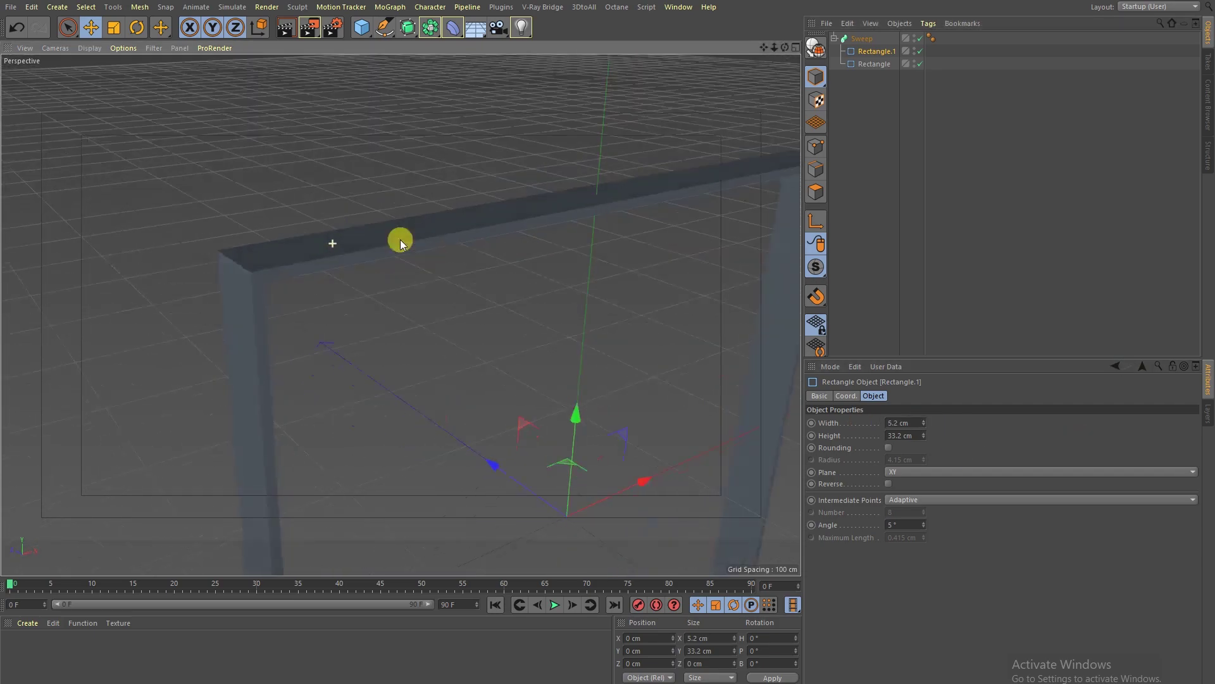
{"action": "left_click_drag", "start_coordinate": [923, 422], "coordinate": [923, 449]}
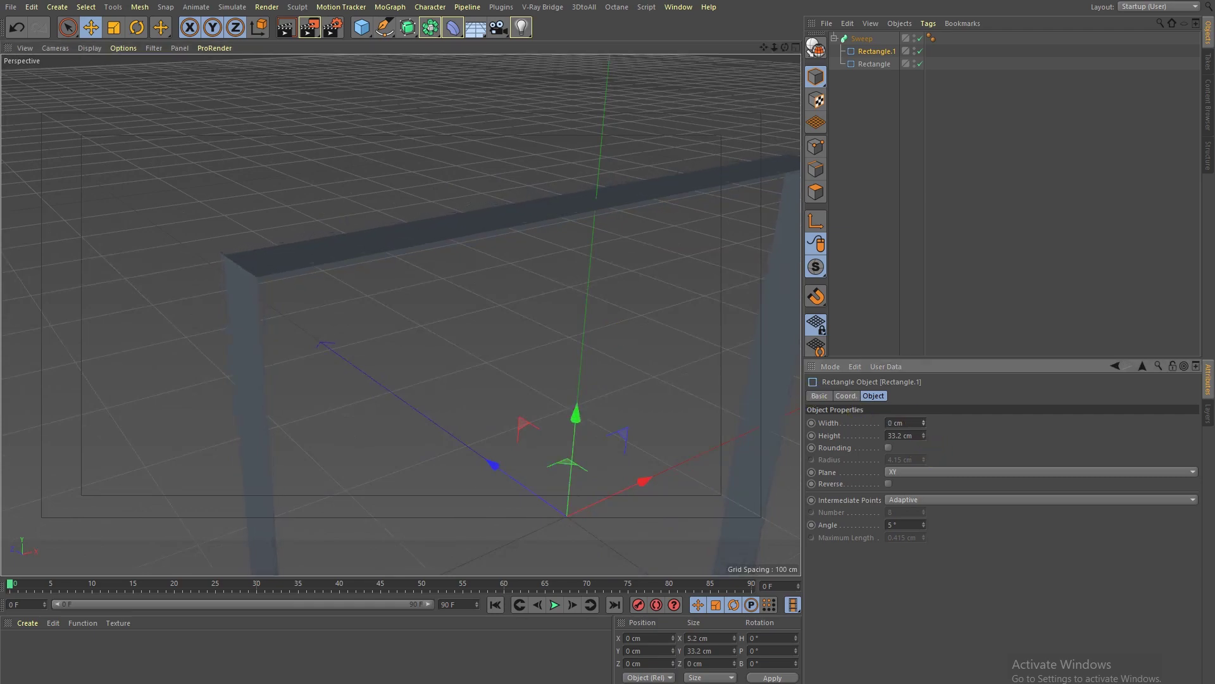
{"action": "left_click_drag", "start_coordinate": [456, 385], "coordinate": [753, 234], "text": "alt"}
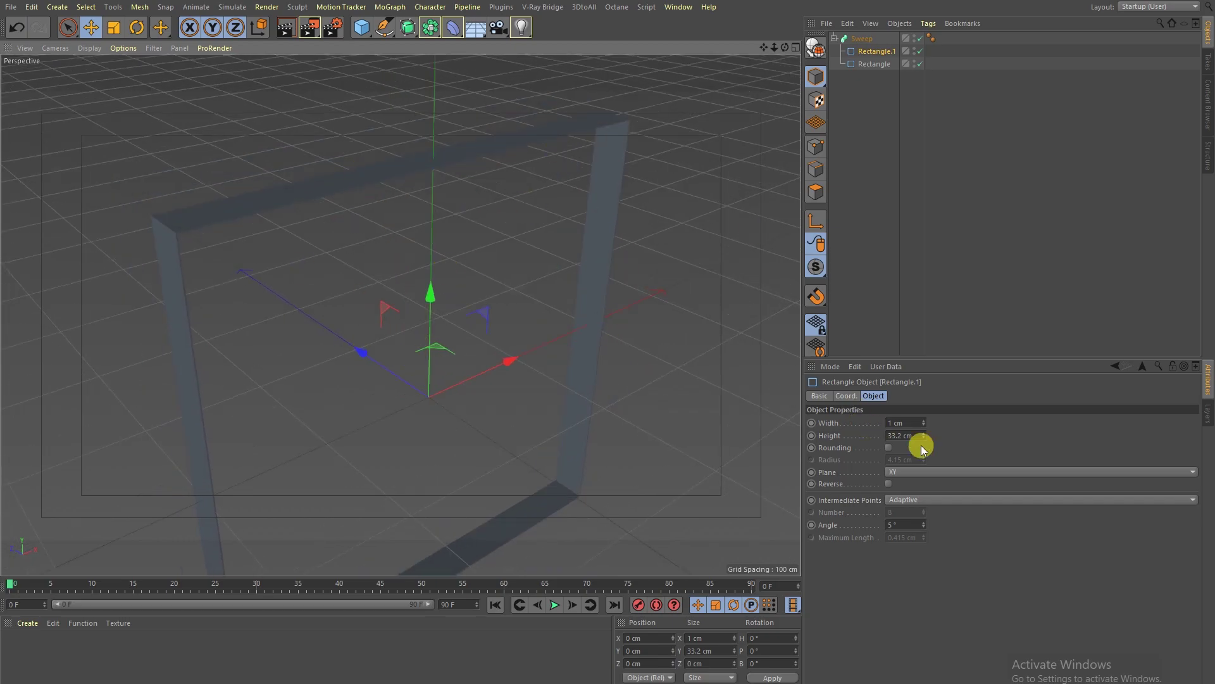
{"action": "left_click", "coordinate": [881, 52]}
{"action": "left_click", "coordinate": [859, 38]}
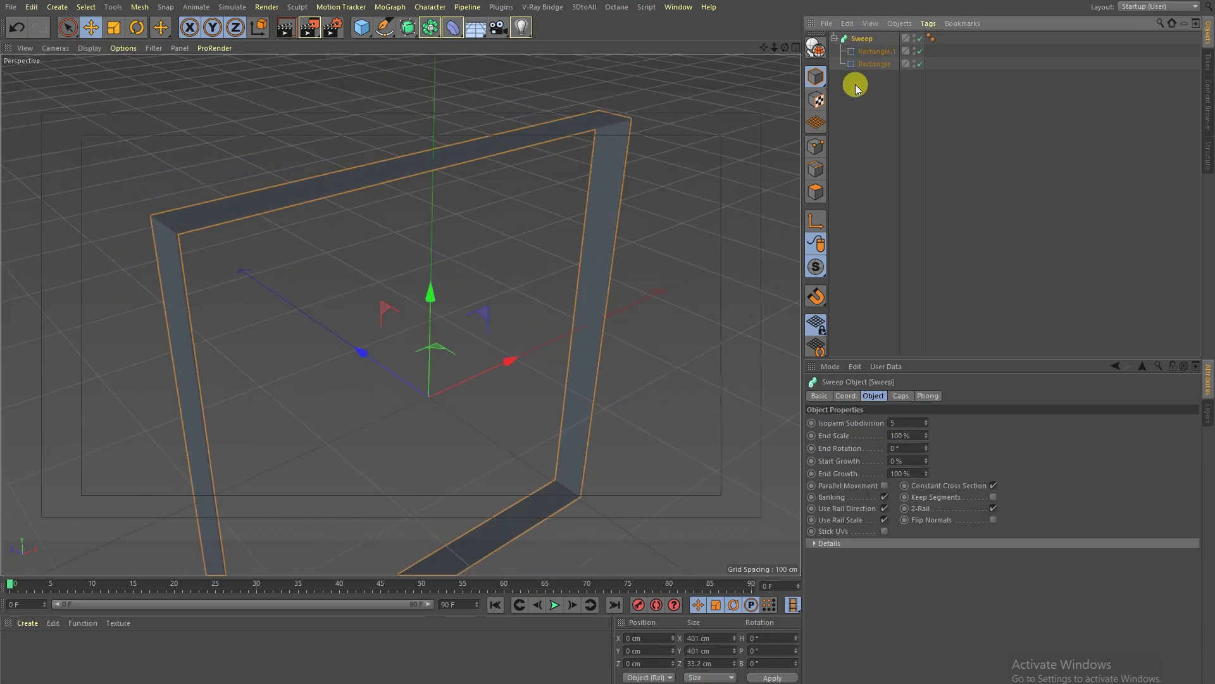
{"action": "left_click", "coordinate": [679, 7]}
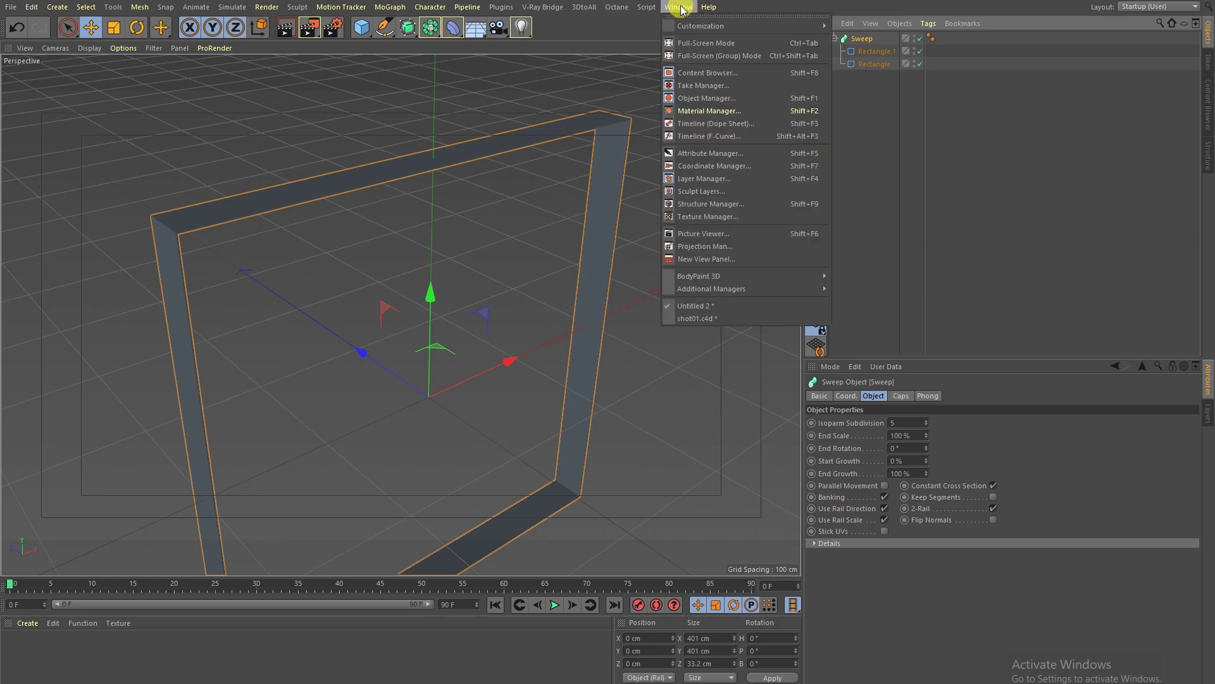
- Scrub the shot01.c4d reference animation, then return to the Untitled 2 scene
{"action": "left_click", "coordinate": [693, 318]}
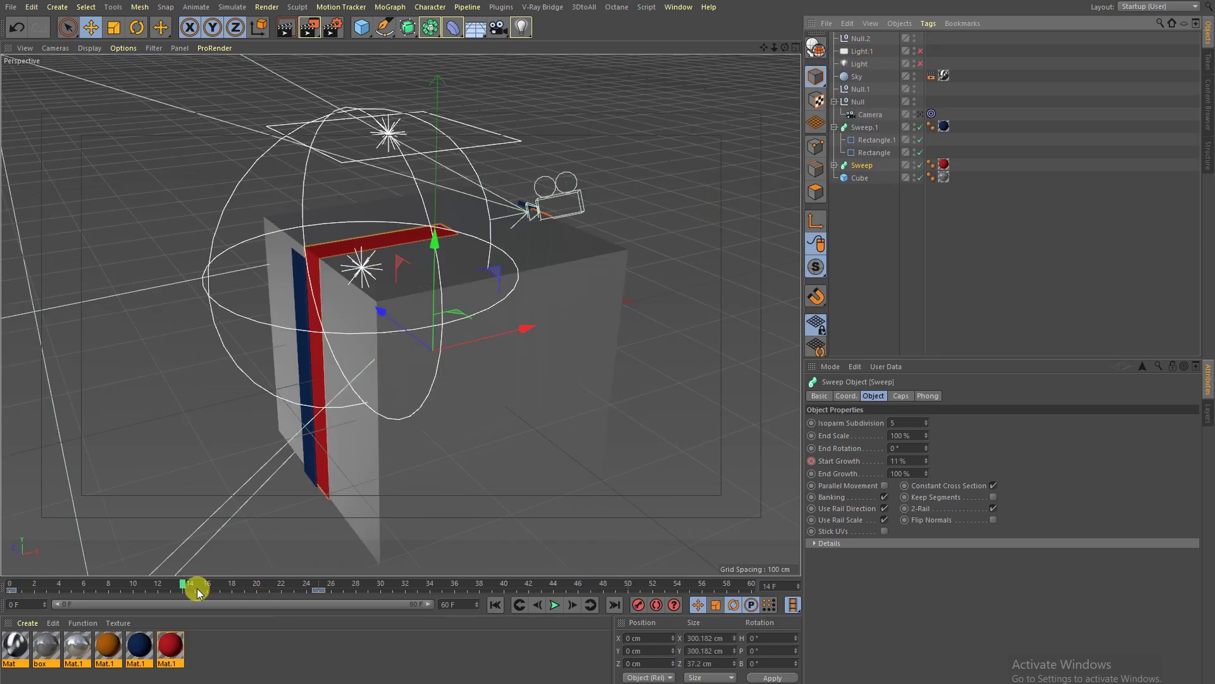
{"action": "left_click_drag", "start_coordinate": [169, 585], "coordinate": [310, 587]}
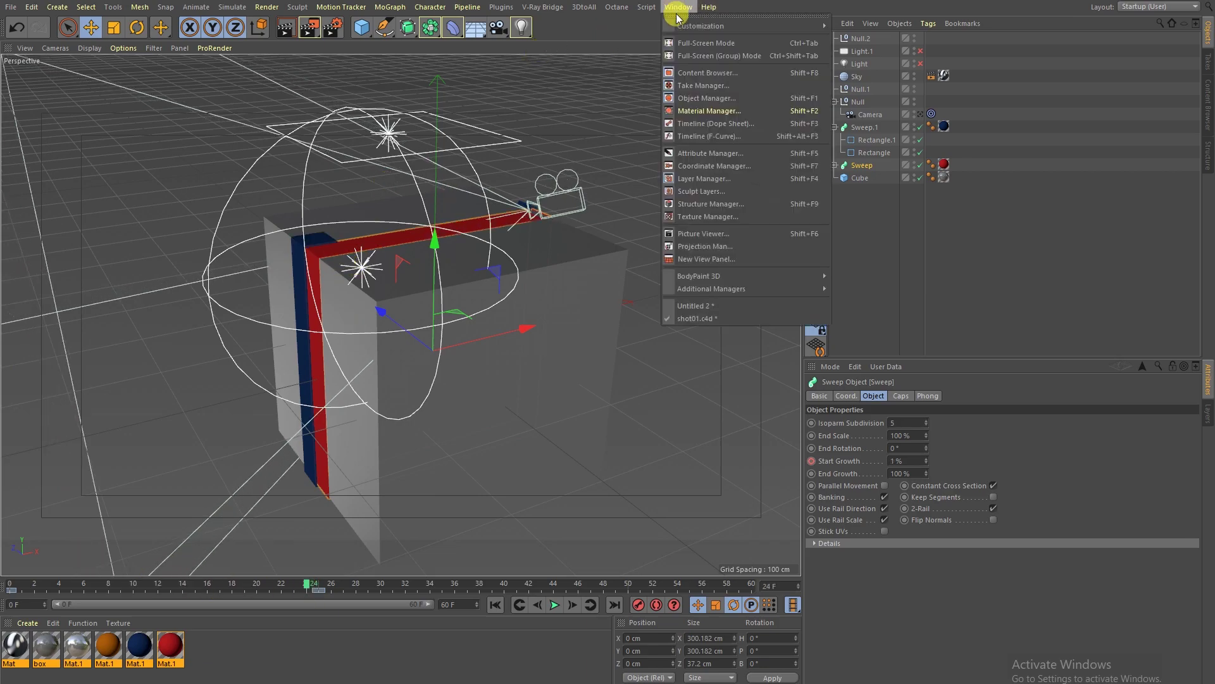
{"action": "left_click", "coordinate": [688, 306]}
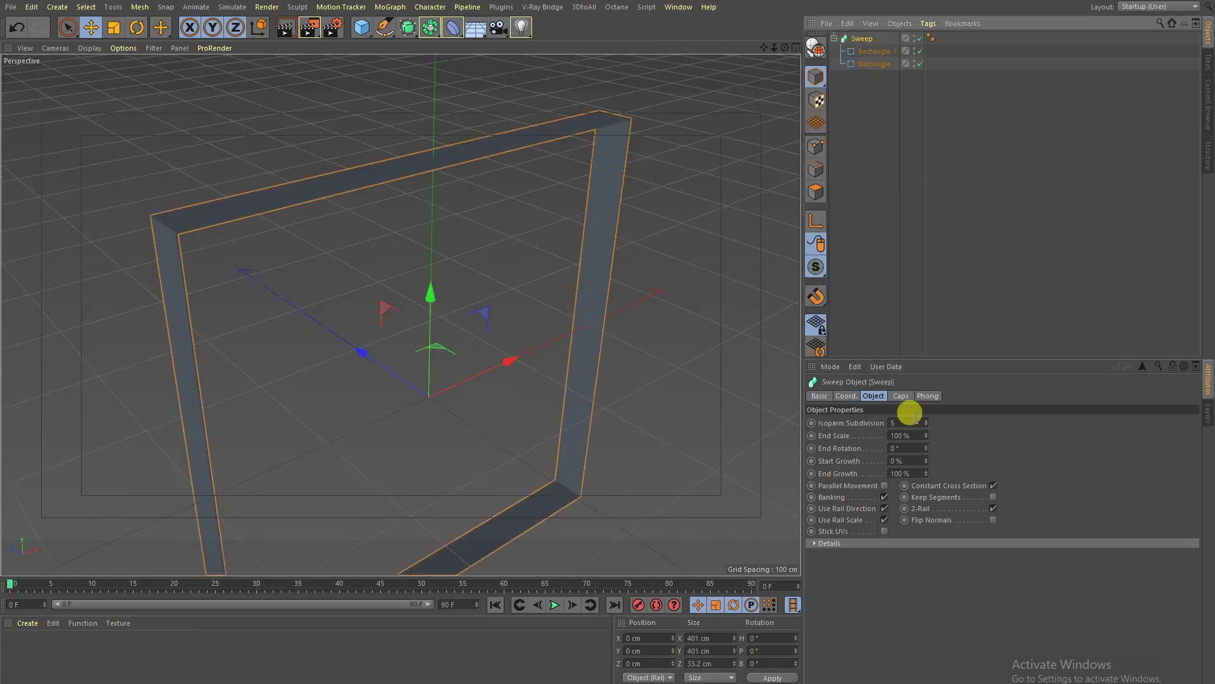
- Keyframe the Sweep's Start Growth at frame 0 and at 0% on frame 30, then play to preview
{"action": "left_click", "coordinate": [874, 397]}
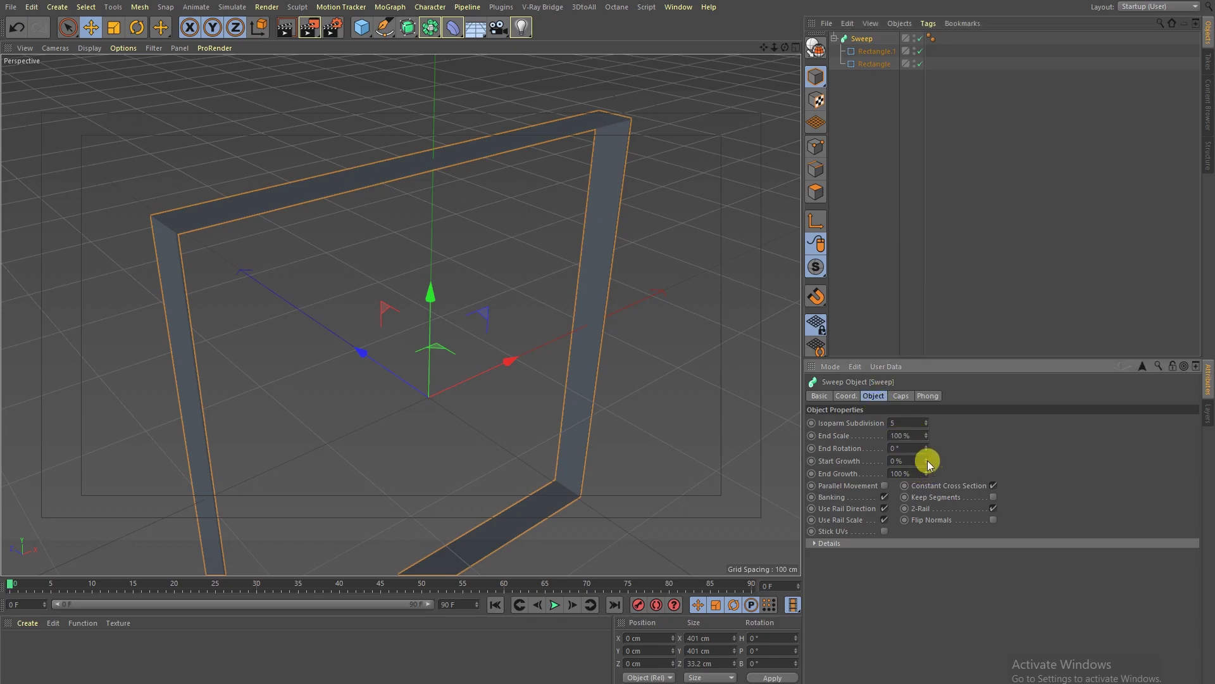
{"action": "left_click_drag", "start_coordinate": [925, 460], "coordinate": [926, 443]}
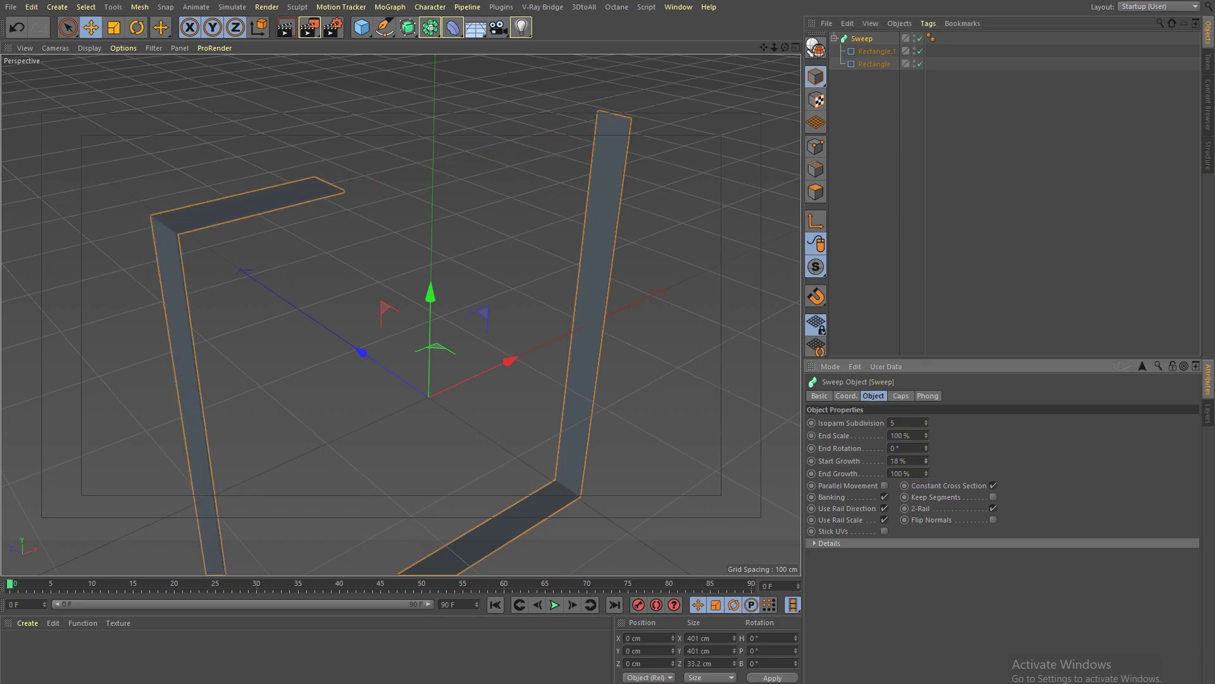
{"action": "mouse_move", "coordinate": [926, 461]}
{"action": "left_mouse_down"}
{"action": "mouse_move", "coordinate": [926, 446]}
{"action": "mouse_move", "coordinate": [925, 480]}
{"action": "mouse_move", "coordinate": [926, 450]}
{"action": "mouse_move", "coordinate": [925, 478]}
{"action": "mouse_move", "coordinate": [926, 461]}
{"action": "left_mouse_up"}
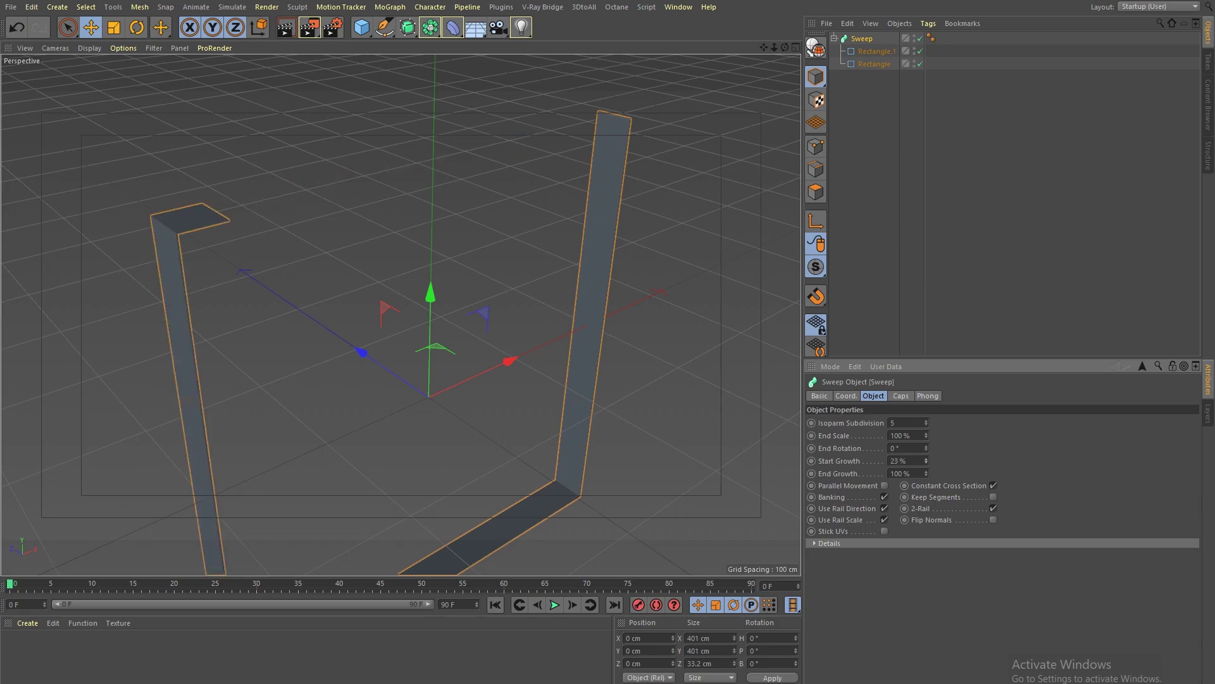
{"action": "mouse_move", "coordinate": [925, 461]}
{"action": "left_mouse_down"}
{"action": "mouse_move", "coordinate": [926, 451]}
{"action": "mouse_move", "coordinate": [925, 479]}
{"action": "left_mouse_up"}
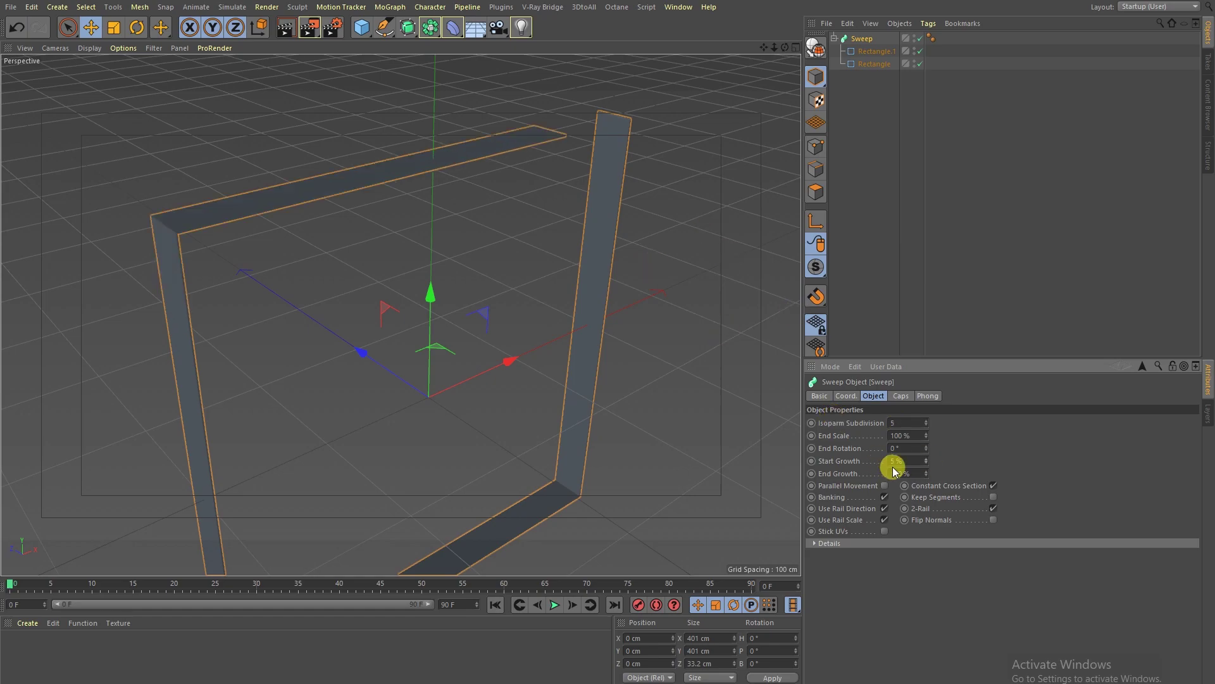
{"action": "mouse_move", "coordinate": [925, 461]}
{"action": "left_mouse_down"}
{"action": "mouse_move", "coordinate": [924, 446]}
{"action": "mouse_move", "coordinate": [925, 473]}
{"action": "left_mouse_up"}
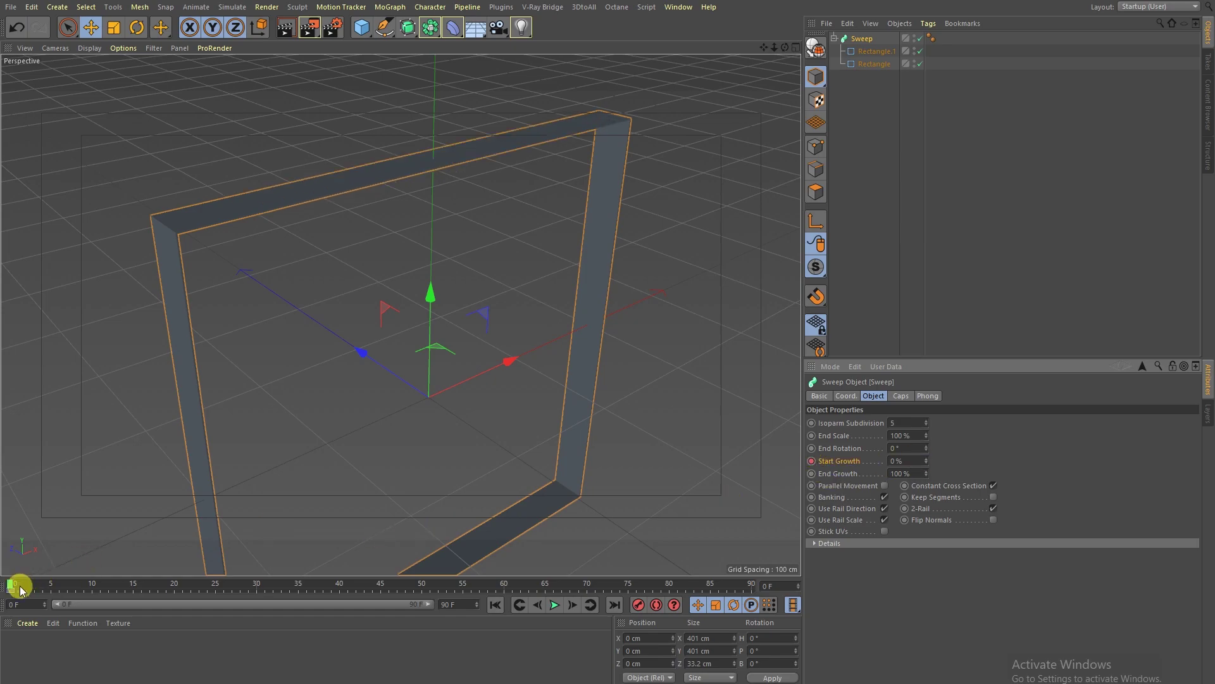
{"action": "left_click_drag", "start_coordinate": [9, 592], "coordinate": [180, 597]}
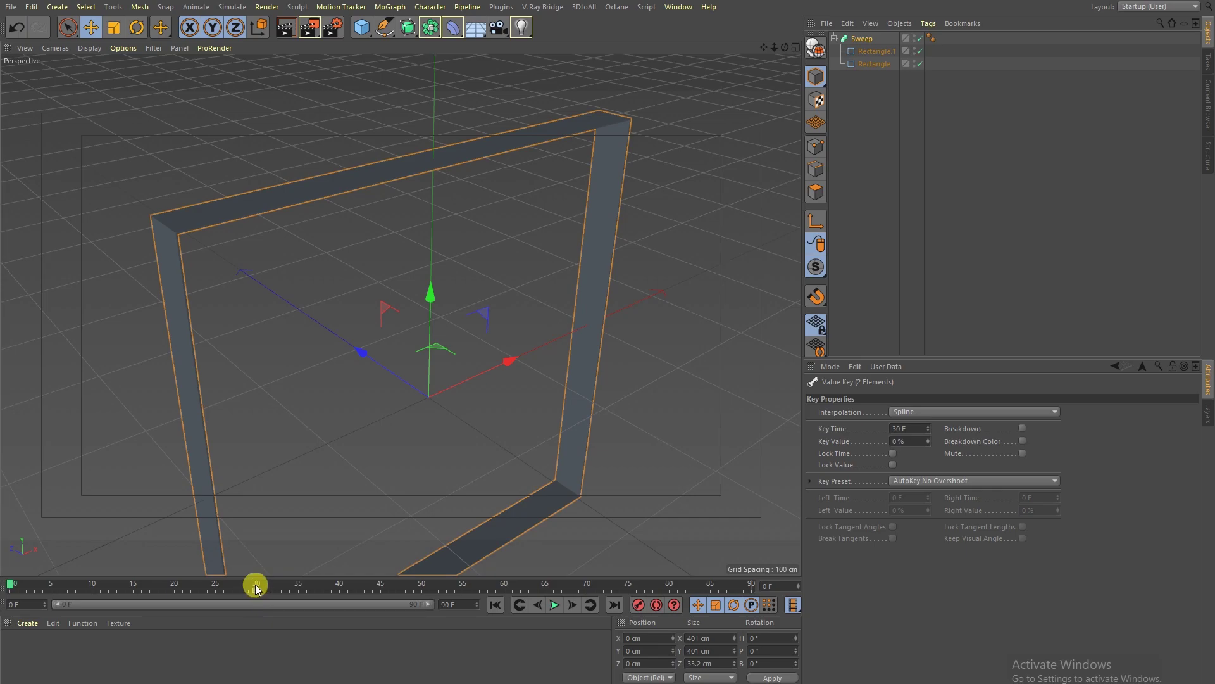
{"action": "left_click", "coordinate": [861, 38]}
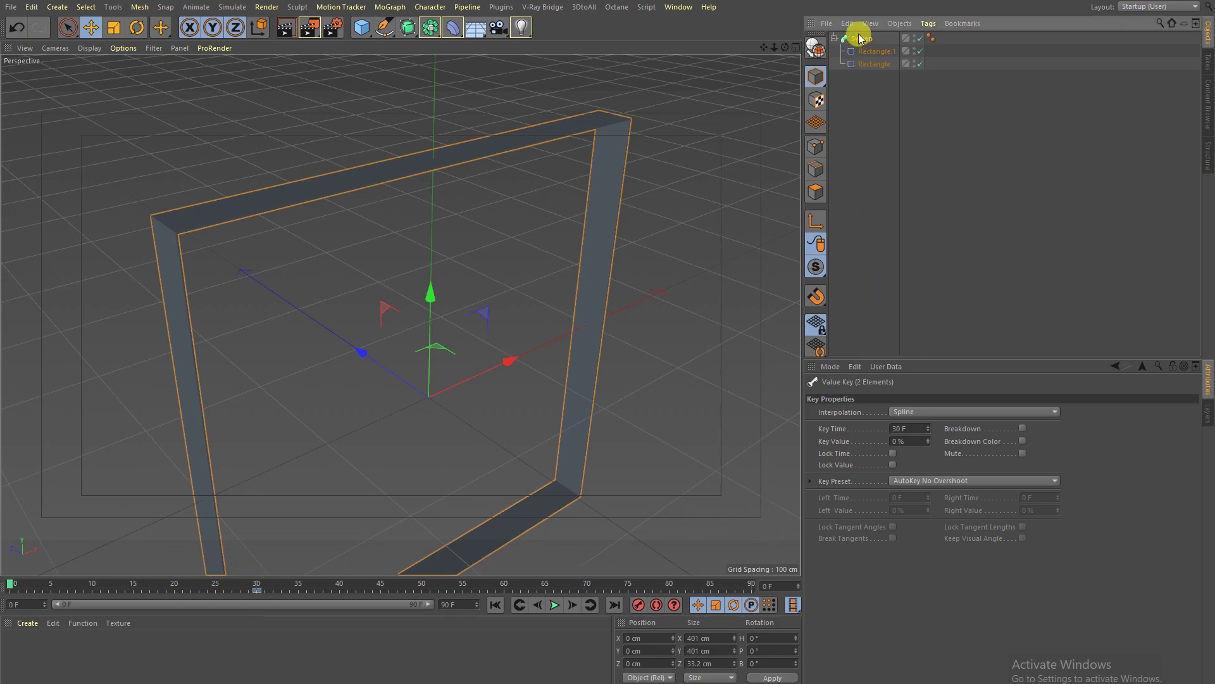
{"action": "left_click_drag", "start_coordinate": [926, 465], "coordinate": [925, 445]}
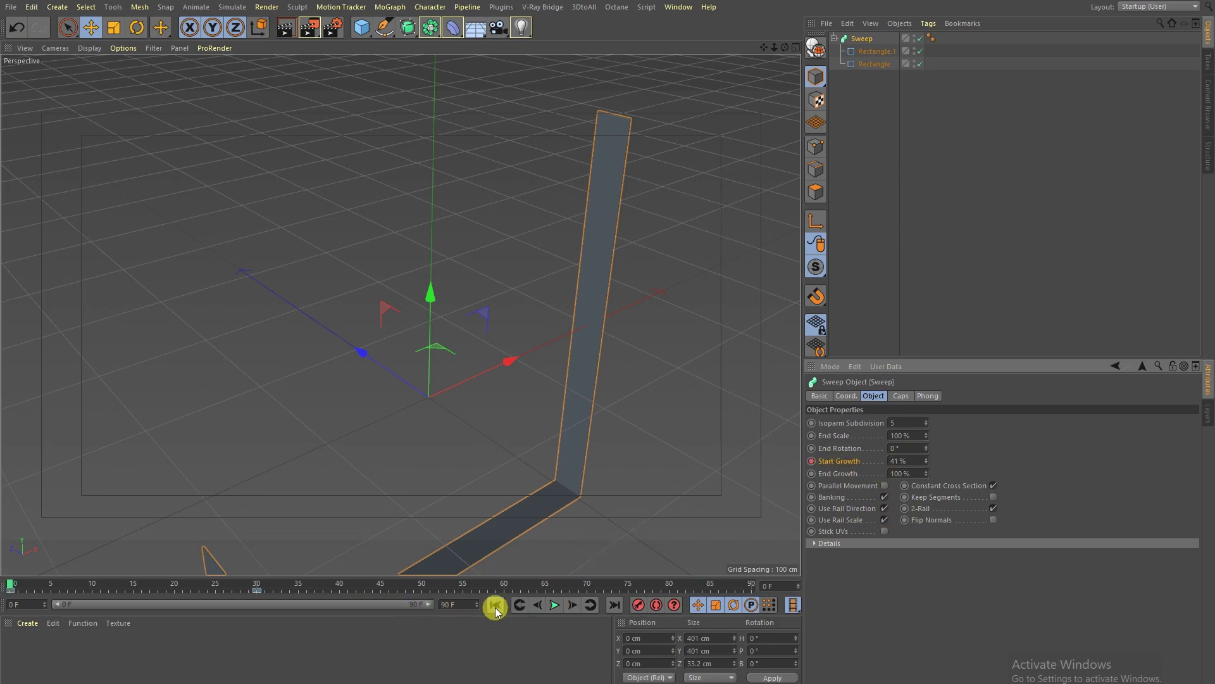
{"action": "left_click", "coordinate": [553, 609]}
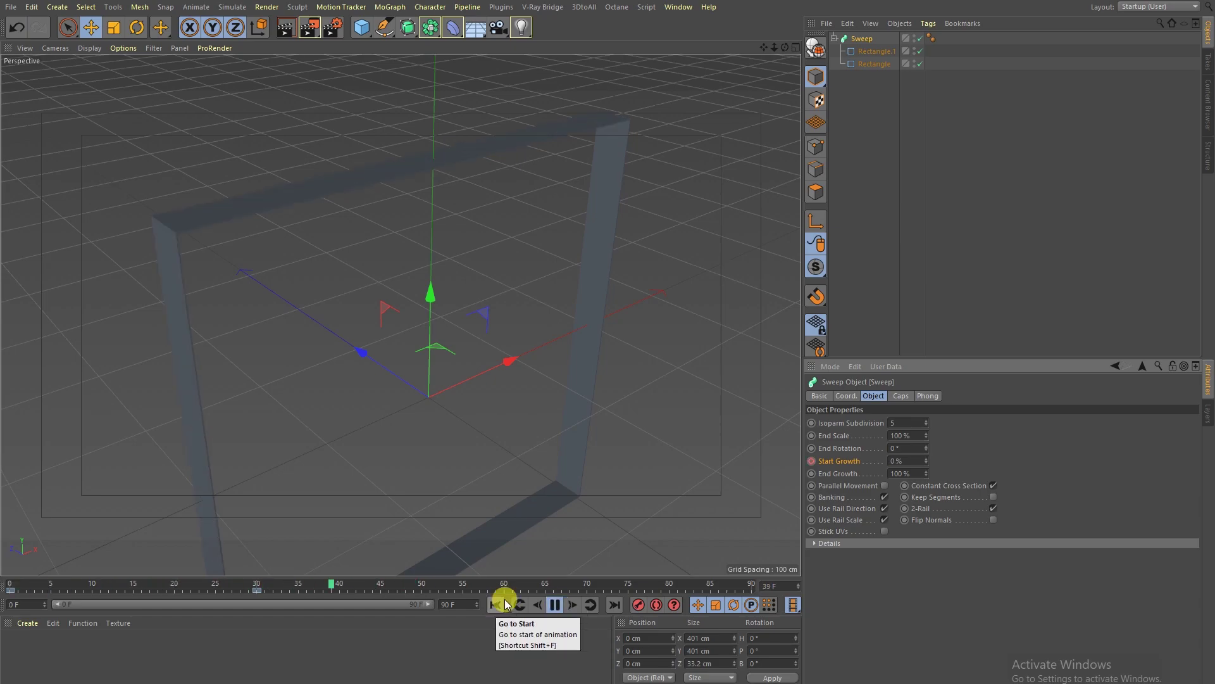
{"action": "left_click", "coordinate": [554, 605]}
{"action": "left_click", "coordinate": [678, 7]}
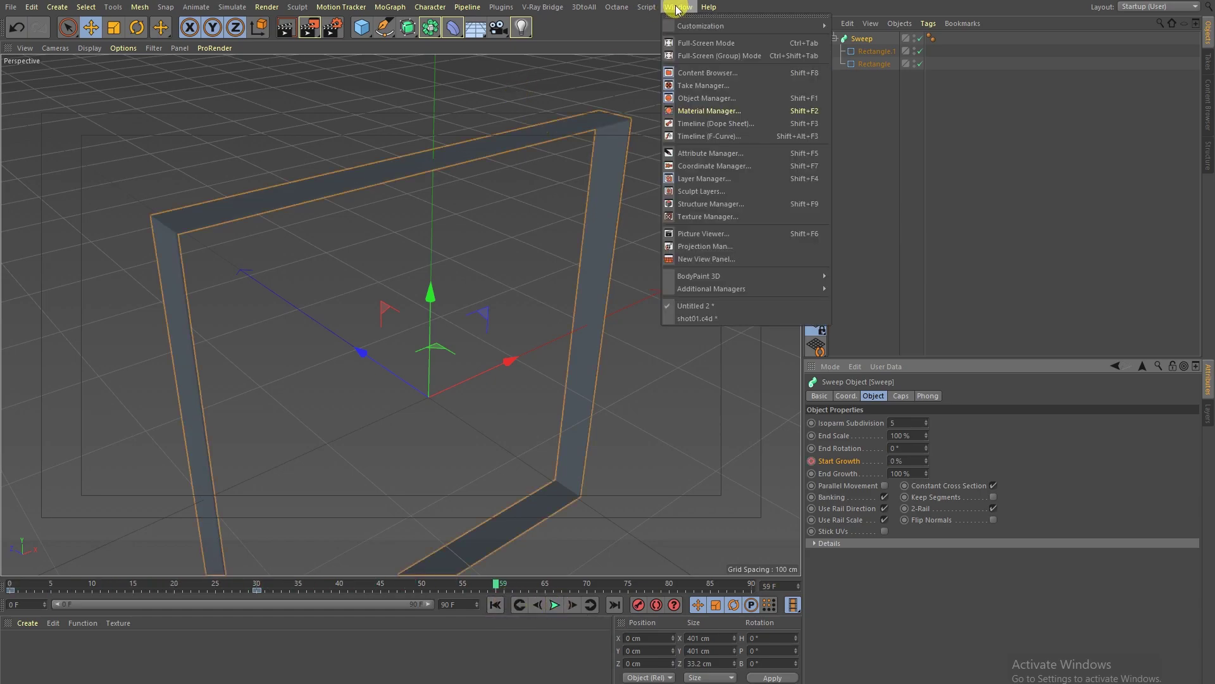
- In shot01.c4d, inspect the red material's colour and jump the reference animation to frame 42
{"action": "left_click", "coordinate": [700, 318]}
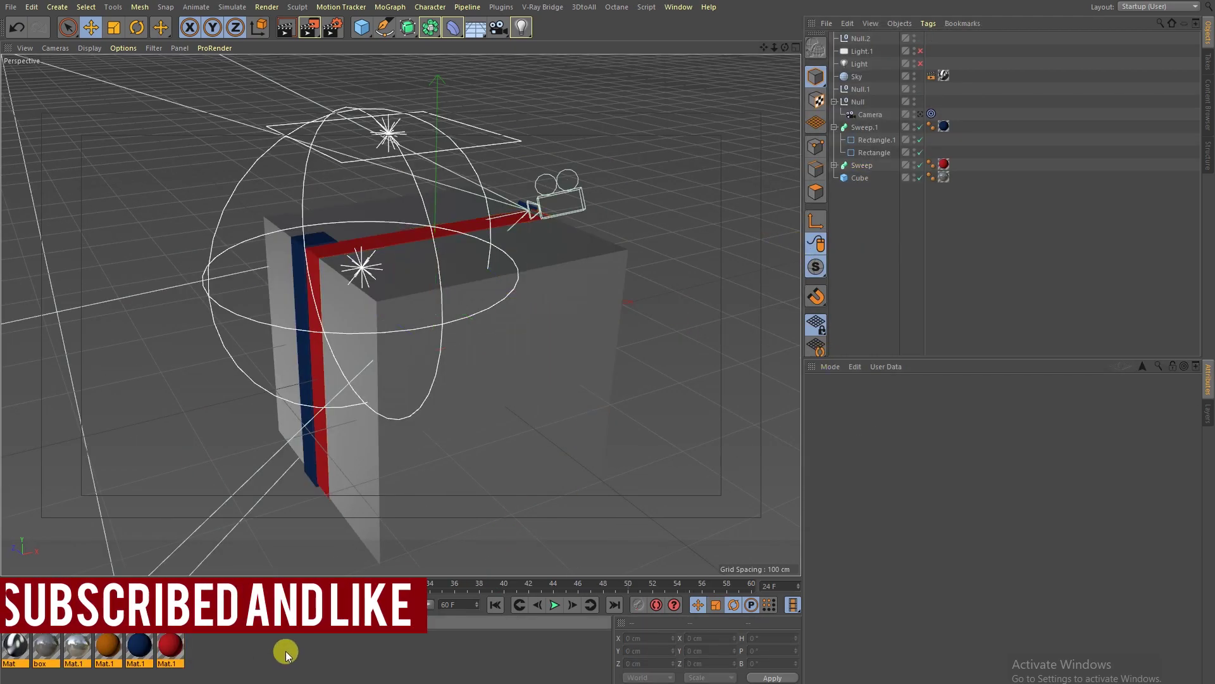
{"action": "left_click", "coordinate": [166, 643]}
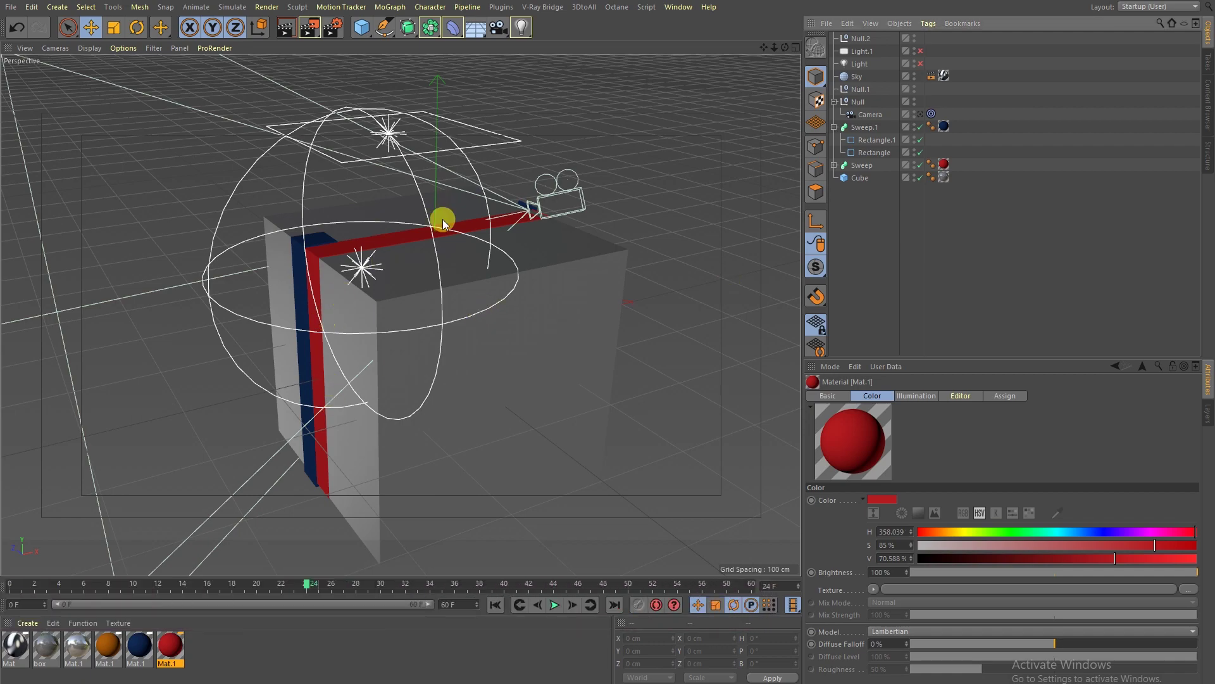
{"action": "mouse_move", "coordinate": [183, 583]}
{"action": "left_mouse_down"}
{"action": "mouse_move", "coordinate": [171, 578]}
{"action": "mouse_move", "coordinate": [466, 586]}
{"action": "mouse_move", "coordinate": [372, 613]}
{"action": "mouse_move", "coordinate": [171, 586]}
{"action": "left_mouse_up"}
{"action": "left_click", "coordinate": [529, 584]}
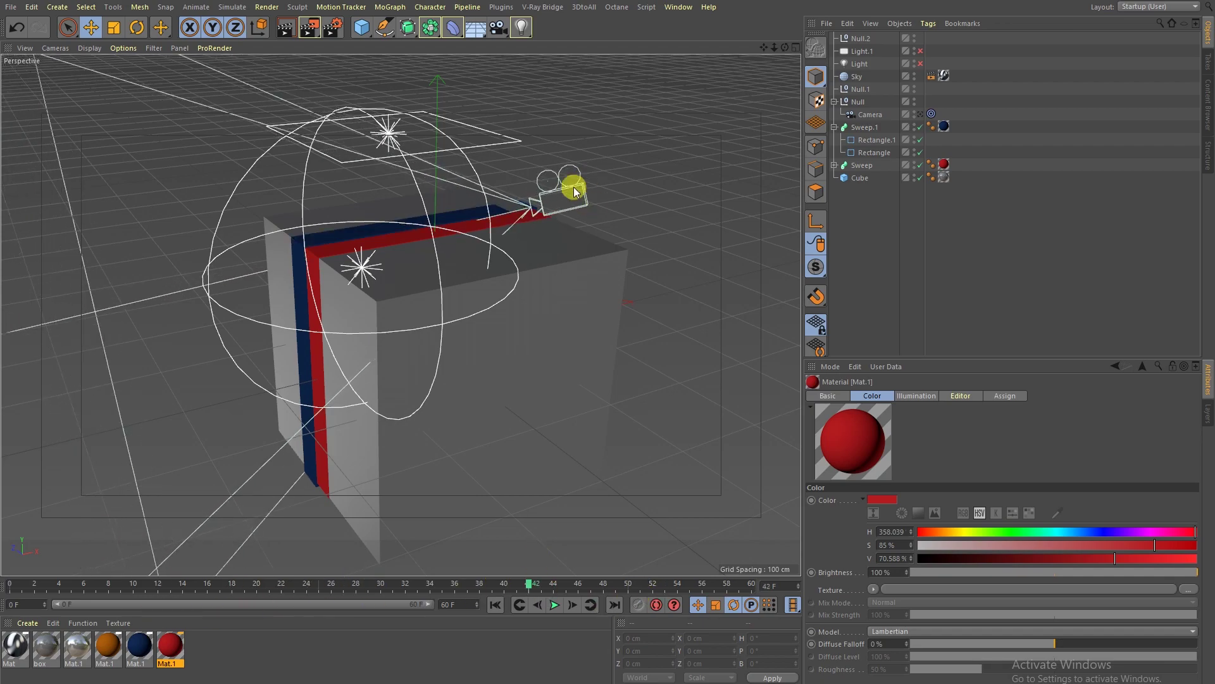
{"action": "left_click", "coordinate": [859, 101]}
{"action": "mouse_move", "coordinate": [478, 225]}
{"action": "left_mouse_down", "text": "alt"}
{"action": "mouse_move", "coordinate": [562, 199]}
{"action": "mouse_move", "coordinate": [502, 165]}
{"action": "mouse_move", "coordinate": [342, 283]}
{"action": "mouse_move", "coordinate": [496, 253]}
{"action": "mouse_move", "coordinate": [469, 198]}
{"action": "mouse_move", "coordinate": [532, 198]}
{"action": "mouse_move", "coordinate": [366, 213]}
{"action": "left_mouse_up", "text": "alt"}
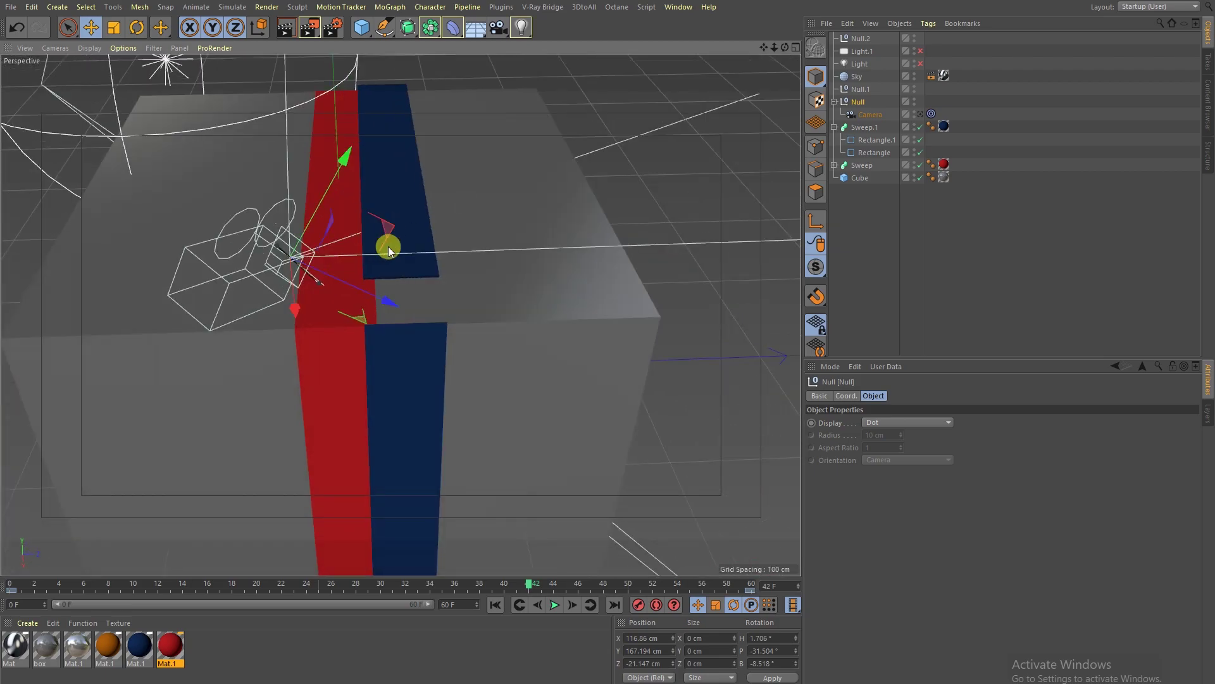
- Play the reference animation from the start, stopping at frame 22
{"action": "left_click", "coordinate": [495, 604]}
{"action": "left_click", "coordinate": [555, 605]}
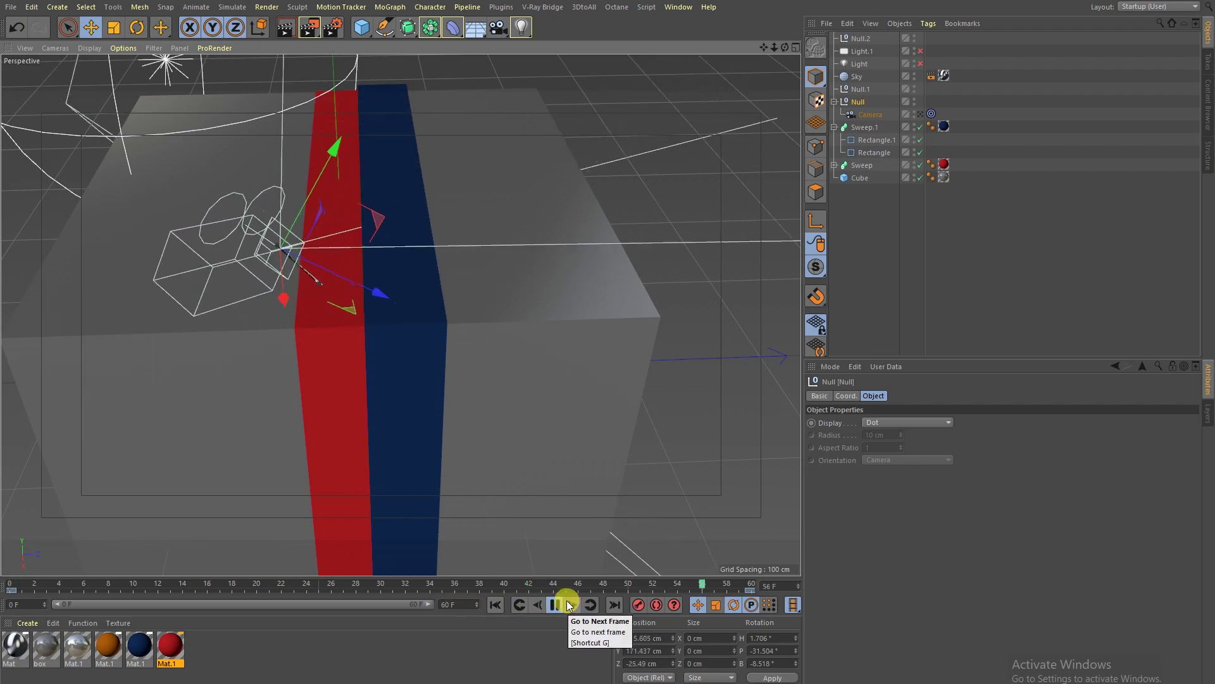
{"action": "left_click", "coordinate": [555, 605]}
{"action": "left_click_drag", "start_coordinate": [326, 258], "coordinate": [239, 207], "text": "alt"}
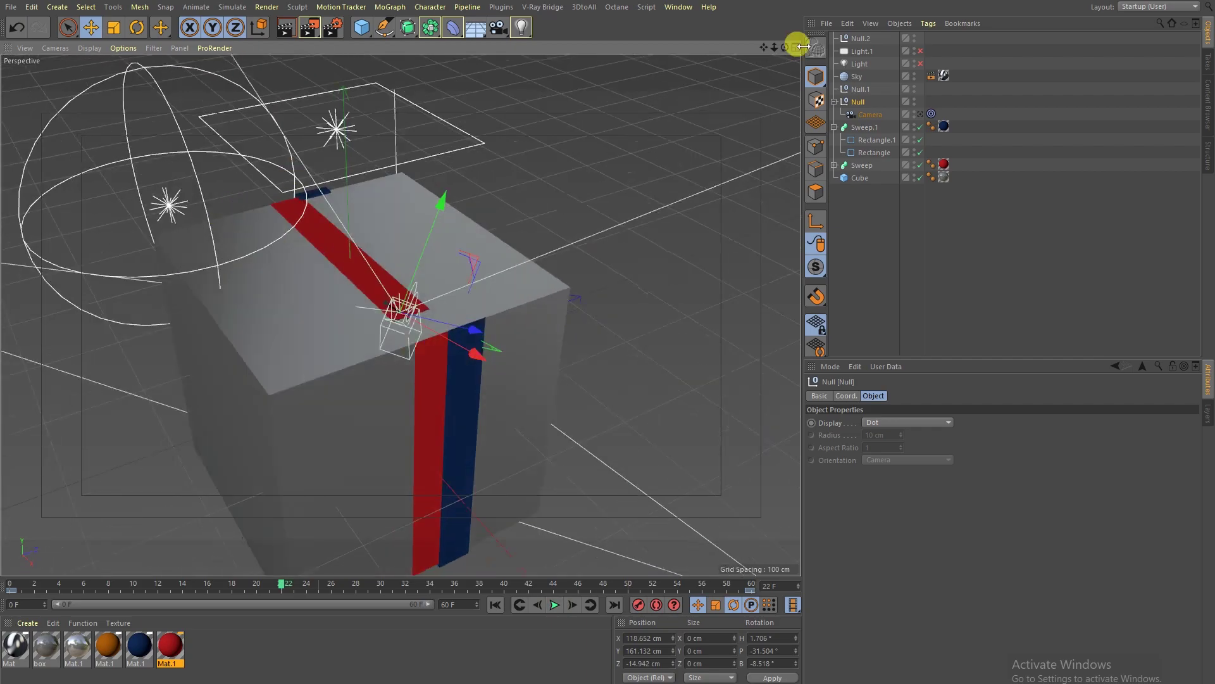
- Switch on Light and Light.1 and orbit lower to check the lit cube
{"action": "left_click", "coordinate": [920, 52]}
{"action": "left_click", "coordinate": [920, 63]}
{"action": "left_click", "coordinate": [877, 50]}
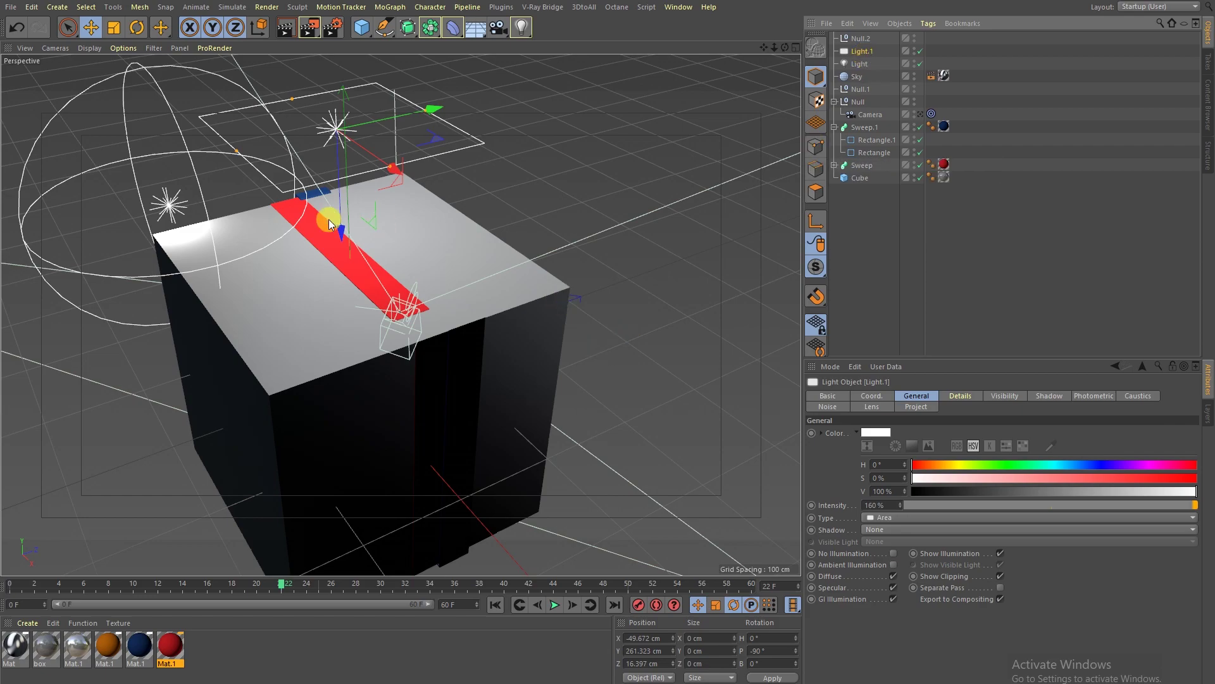
{"action": "left_click_drag", "start_coordinate": [301, 144], "coordinate": [158, 236], "text": "alt"}
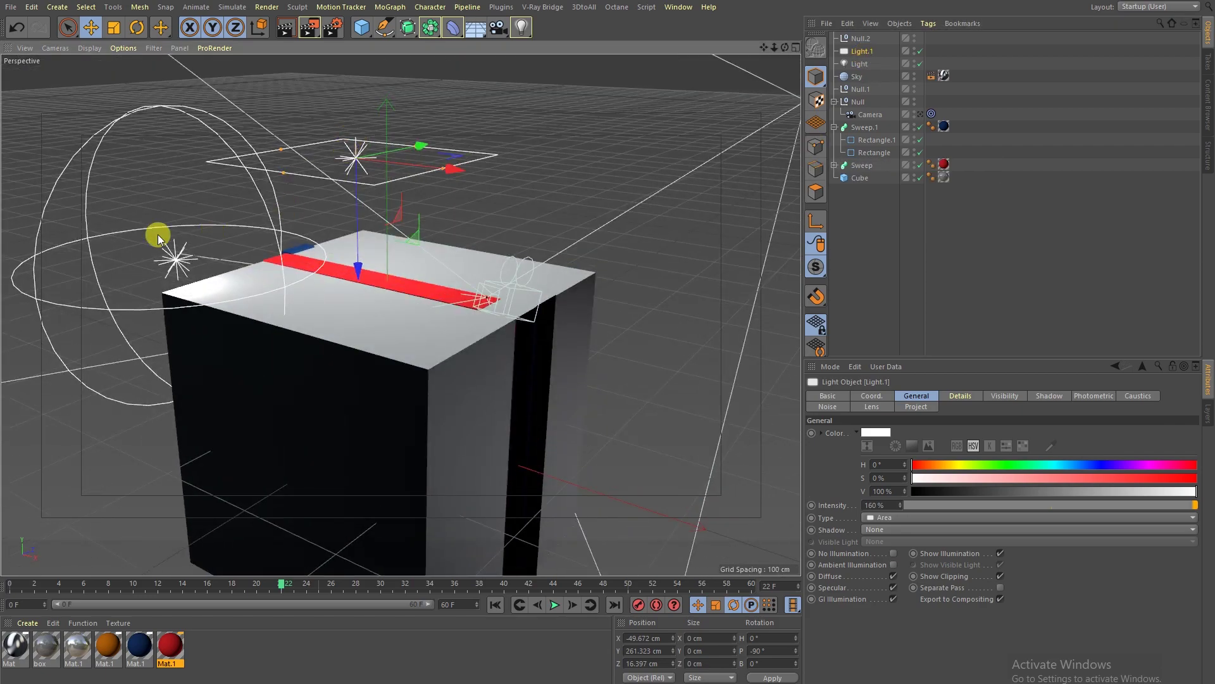
{"action": "left_click", "coordinate": [182, 263]}
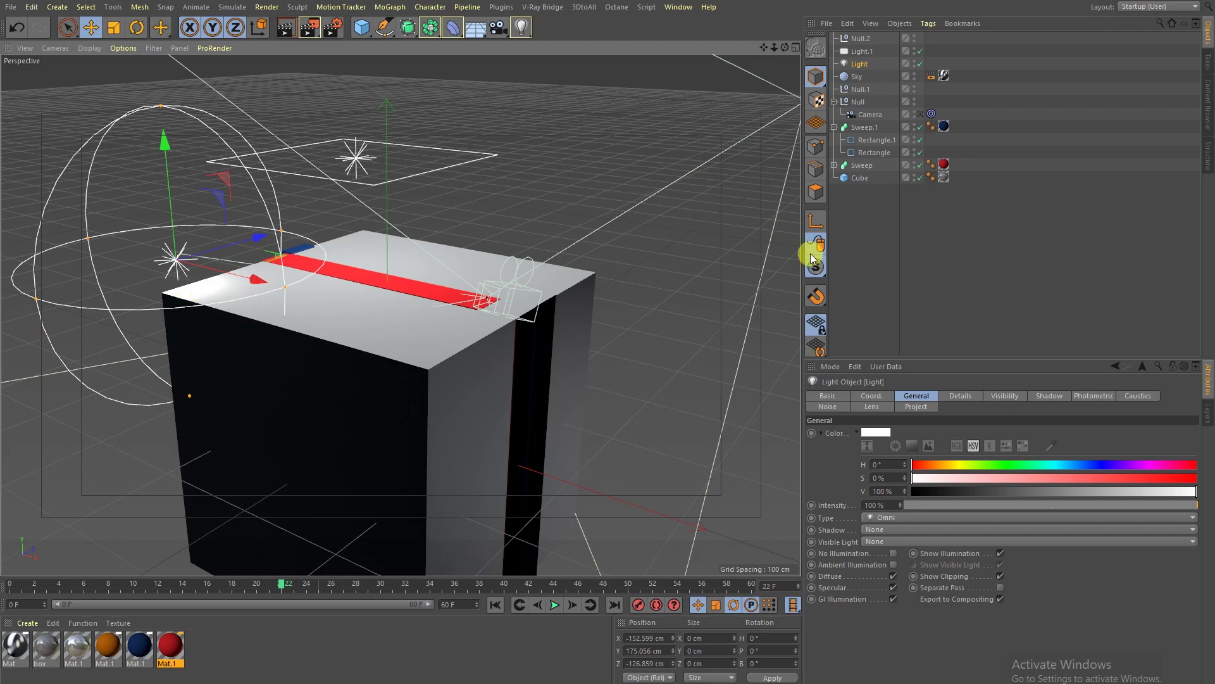
{"action": "left_click", "coordinate": [921, 242]}
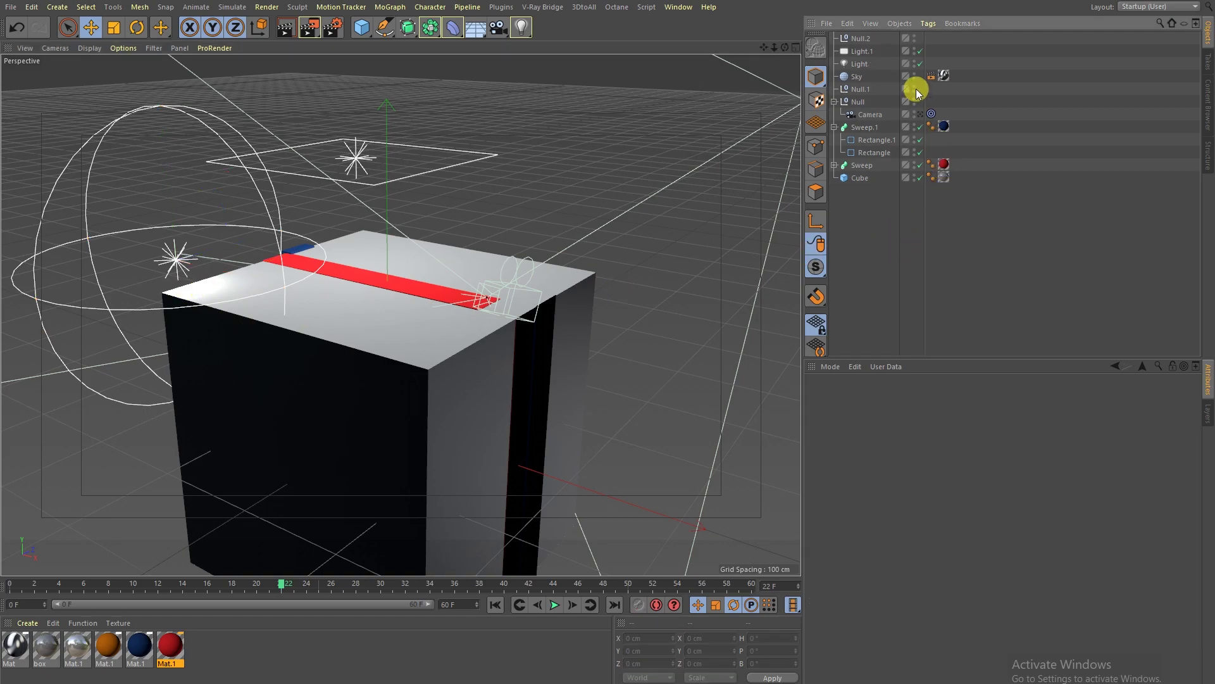
{"action": "left_click", "coordinate": [170, 261]}
- Look through the Camera object, play the stripe animation, and scrub to frame 52
{"action": "left_click", "coordinate": [920, 115]}
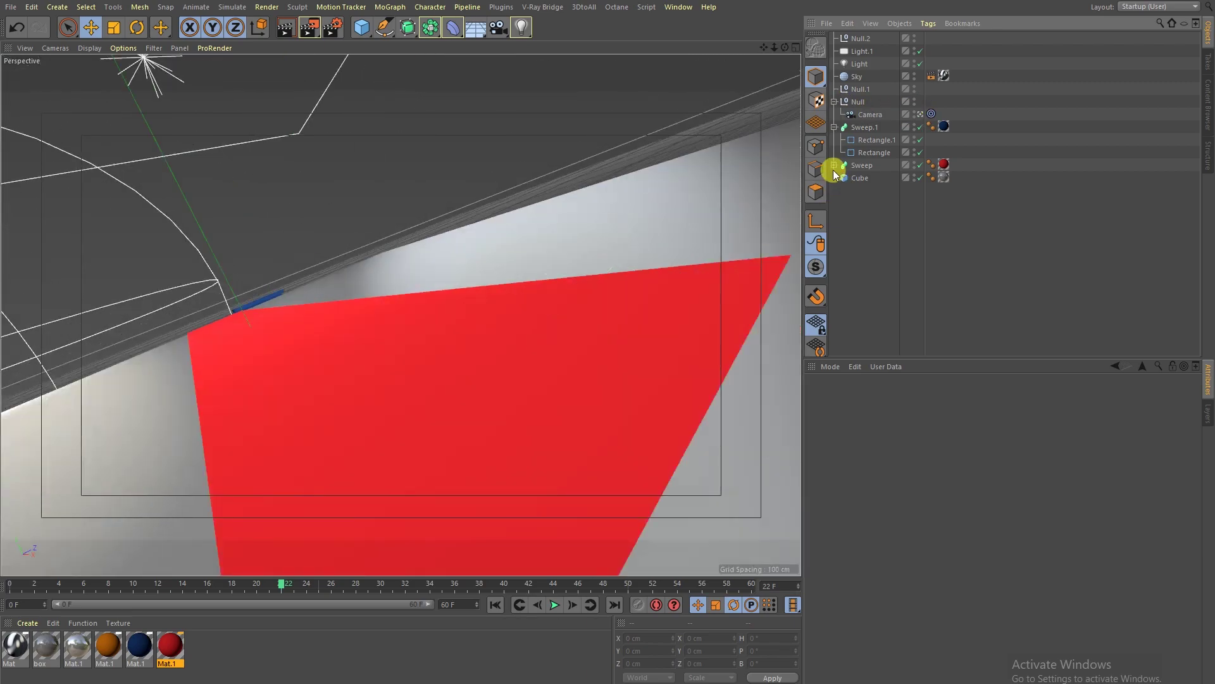
{"action": "left_click", "coordinate": [496, 605]}
{"action": "left_click", "coordinate": [555, 605]}
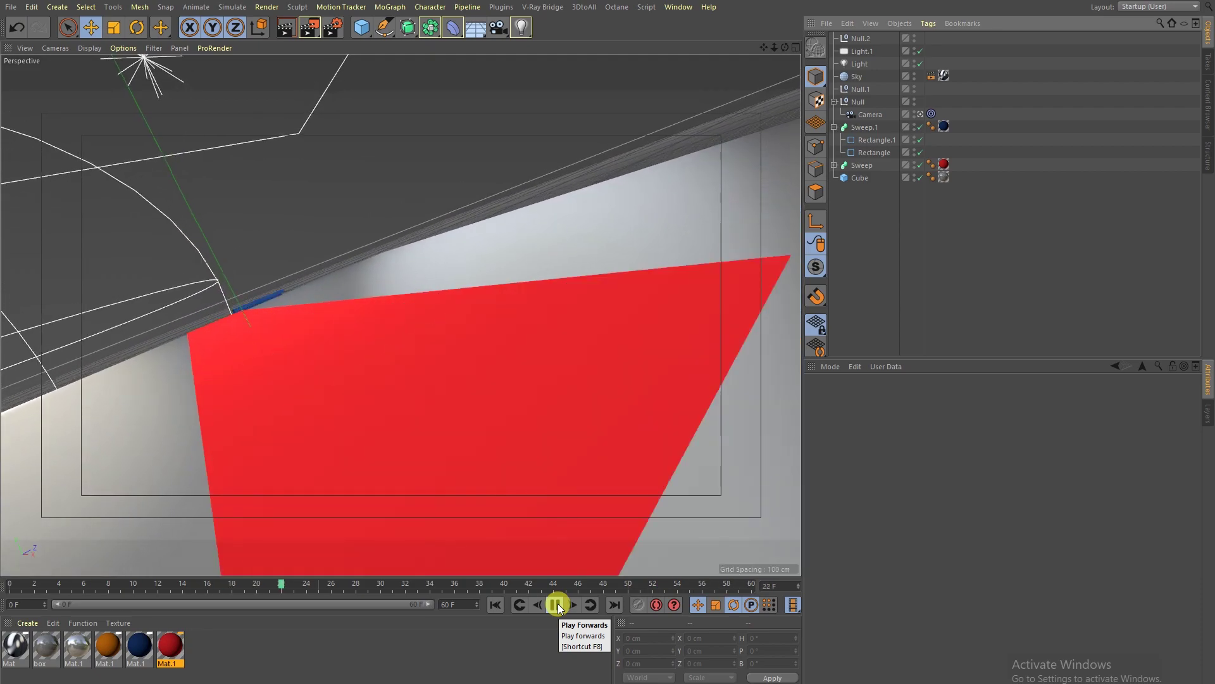
{"action": "left_click", "coordinate": [556, 605]}
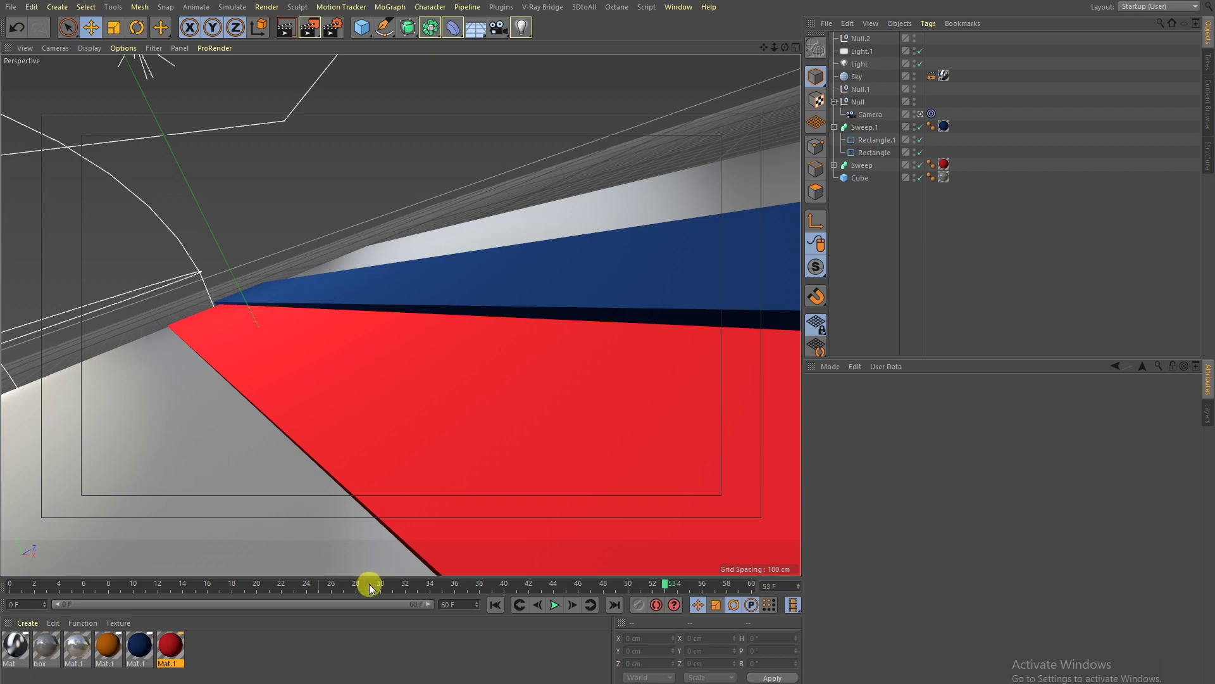
{"action": "left_click_drag", "start_coordinate": [369, 587], "coordinate": [481, 259]}
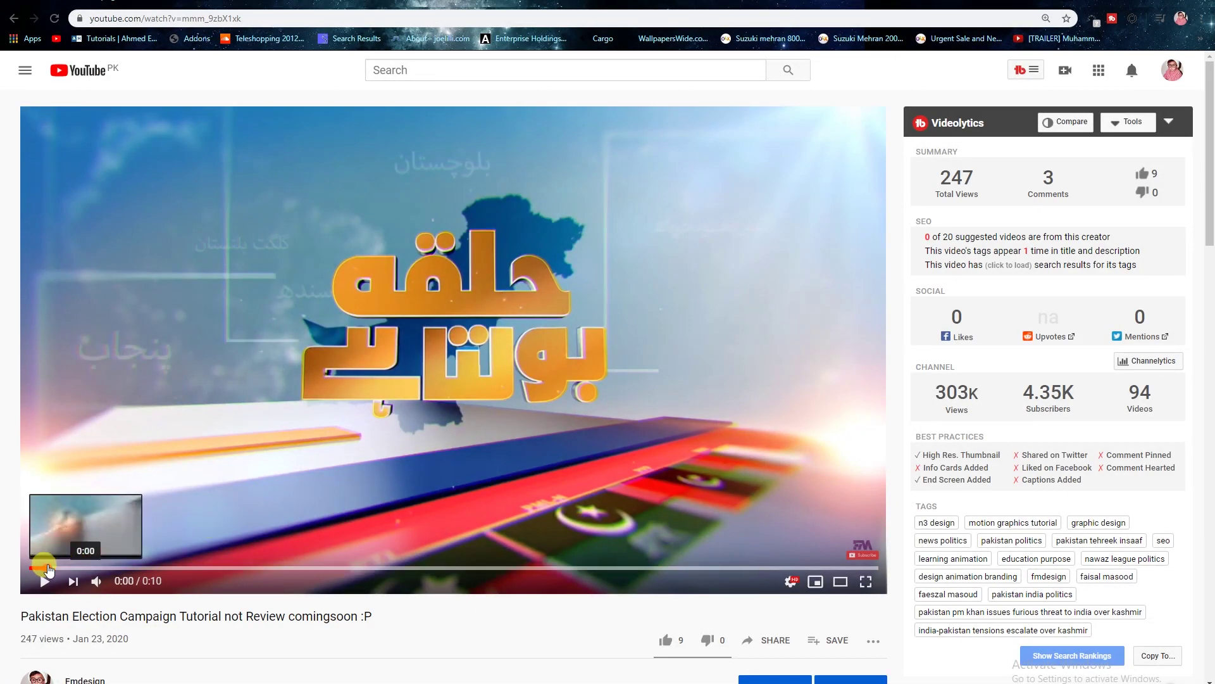
- Play the reference video, restarting its opening stripe animation a few times, then pause
{"action": "left_click", "coordinate": [44, 568]}
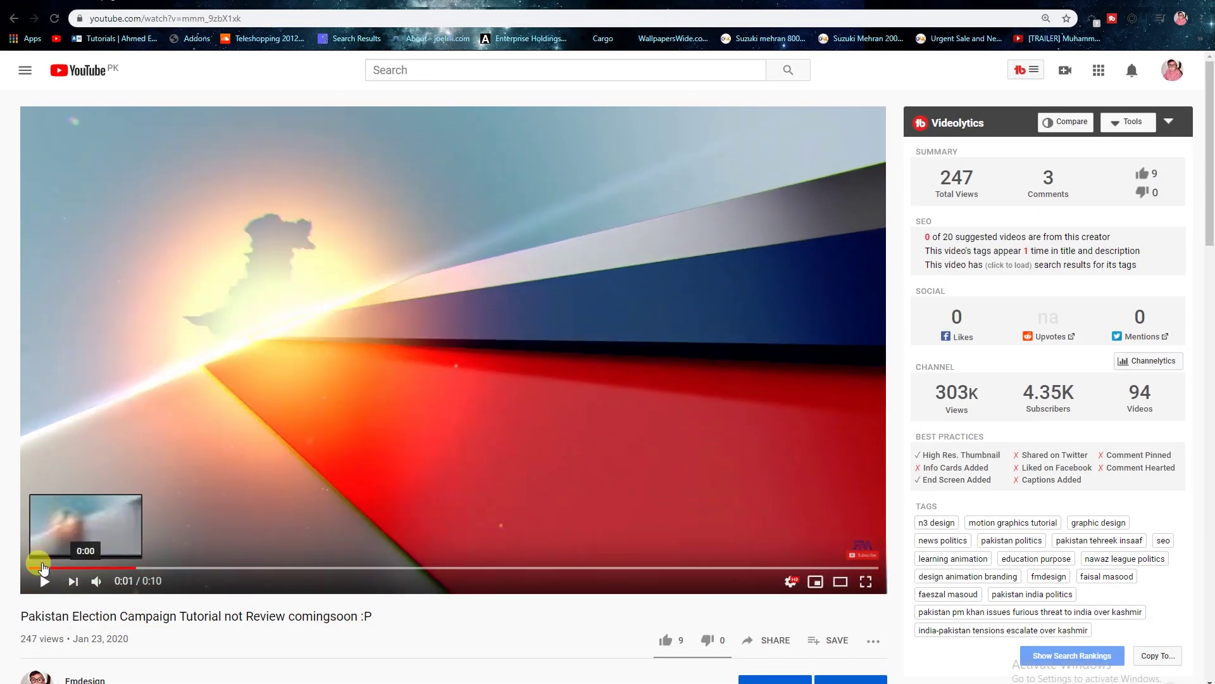
{"action": "left_click", "coordinate": [23, 568]}
{"action": "left_click", "coordinate": [43, 580]}
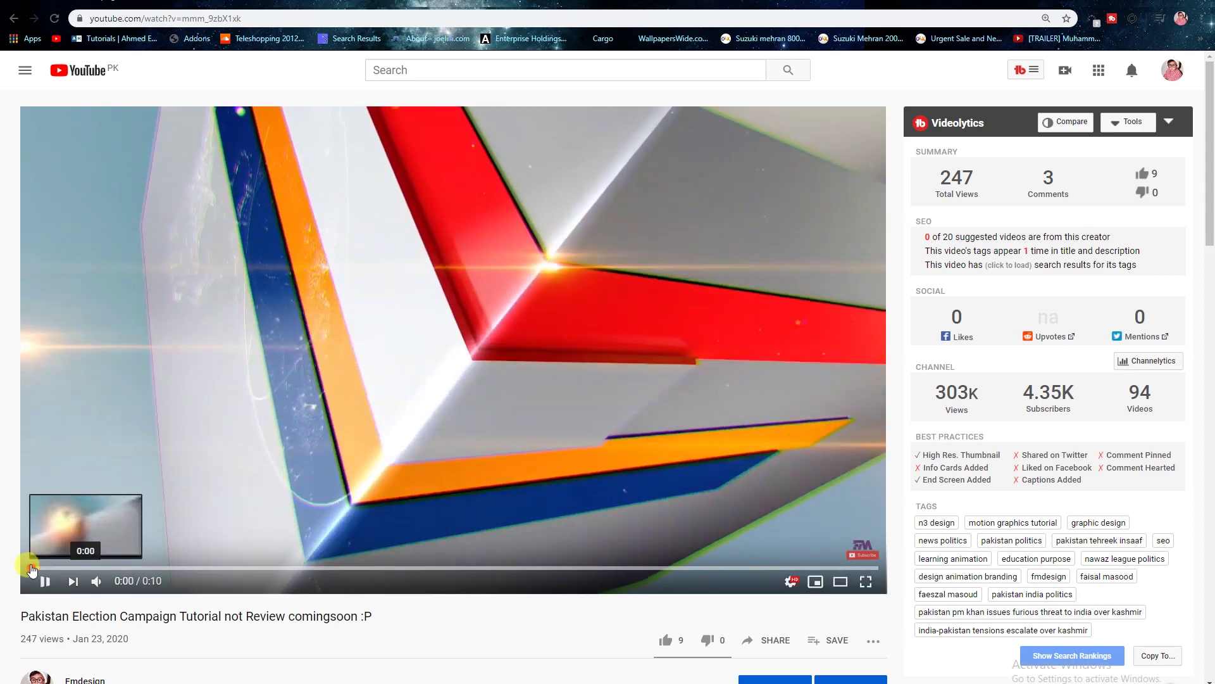
{"action": "left_click", "coordinate": [29, 567]}
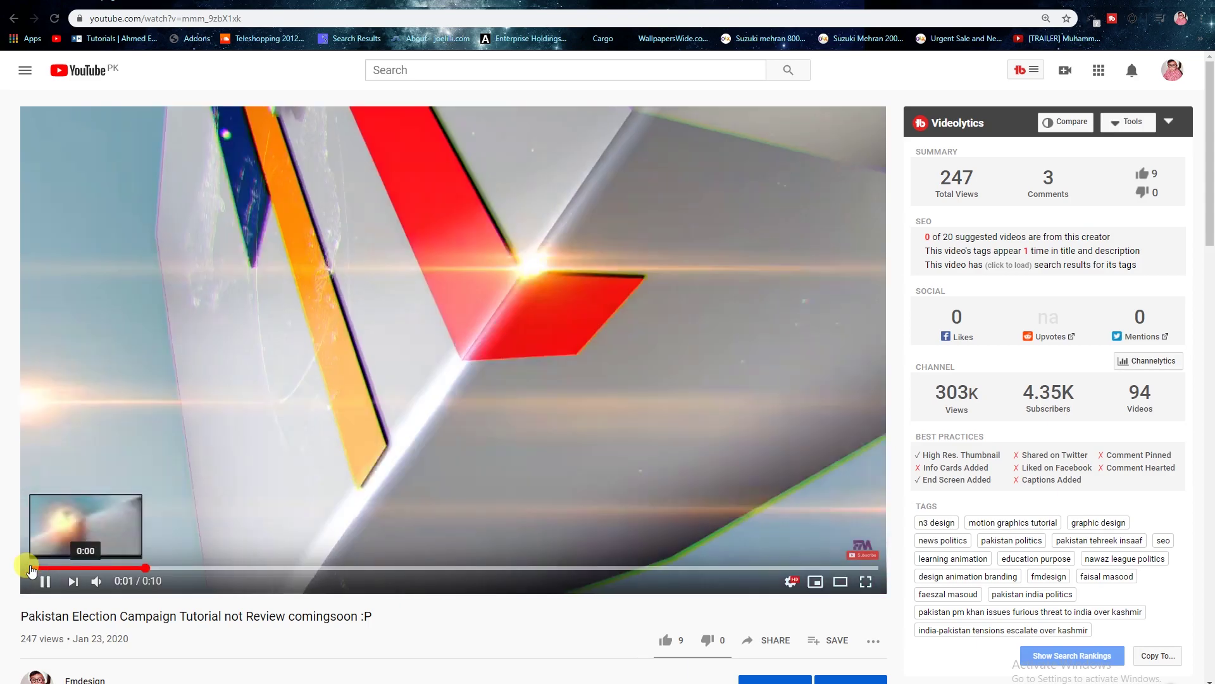
{"action": "left_click", "coordinate": [28, 568]}
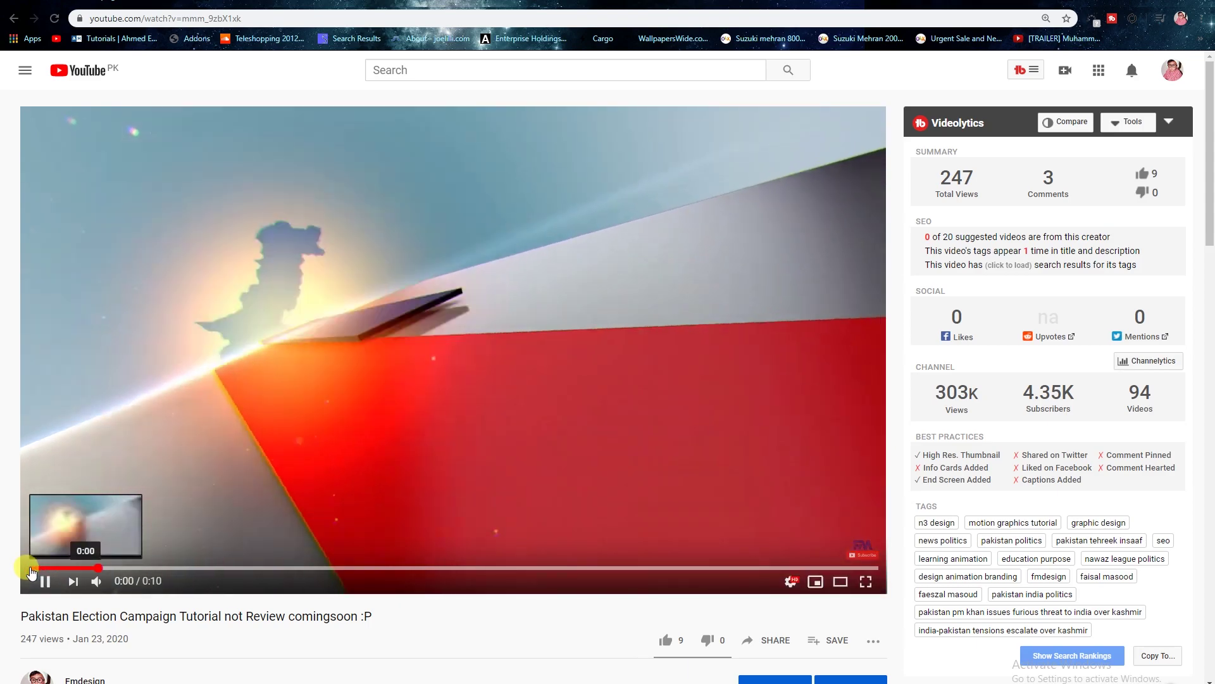
{"action": "left_click", "coordinate": [33, 571]}
{"action": "left_click", "coordinate": [42, 579]}
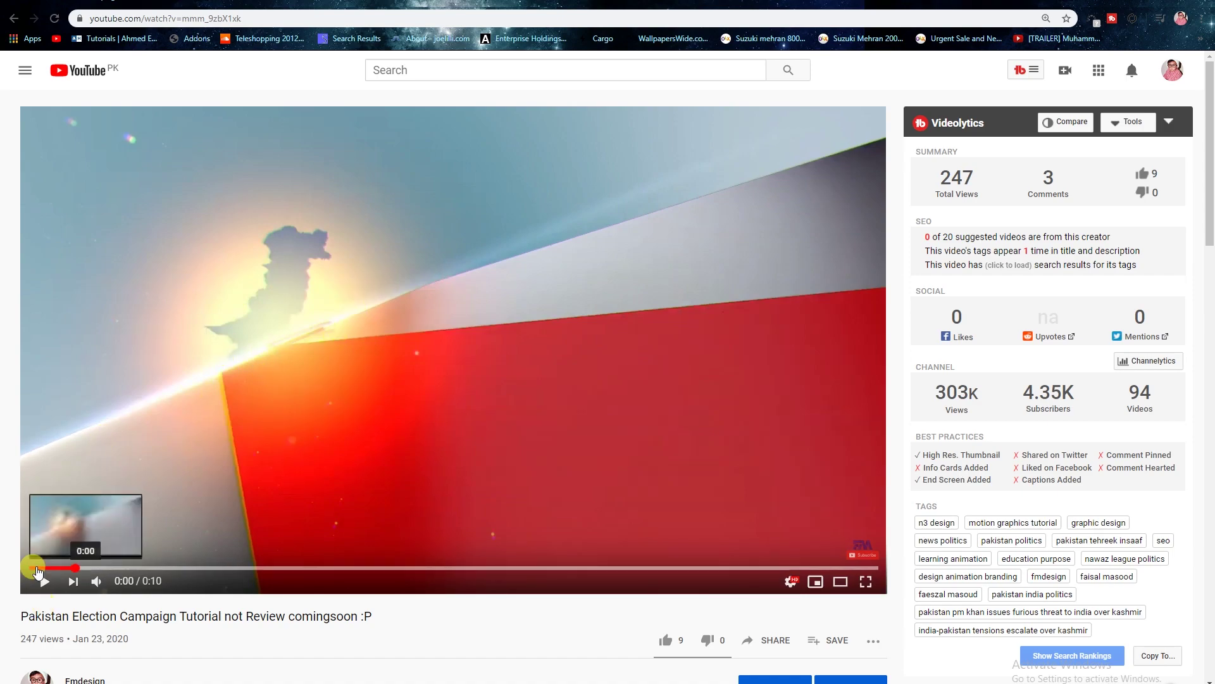
- Rewatch the opening twice more and leave the video paused at 0:00
{"action": "left_click", "coordinate": [28, 567]}
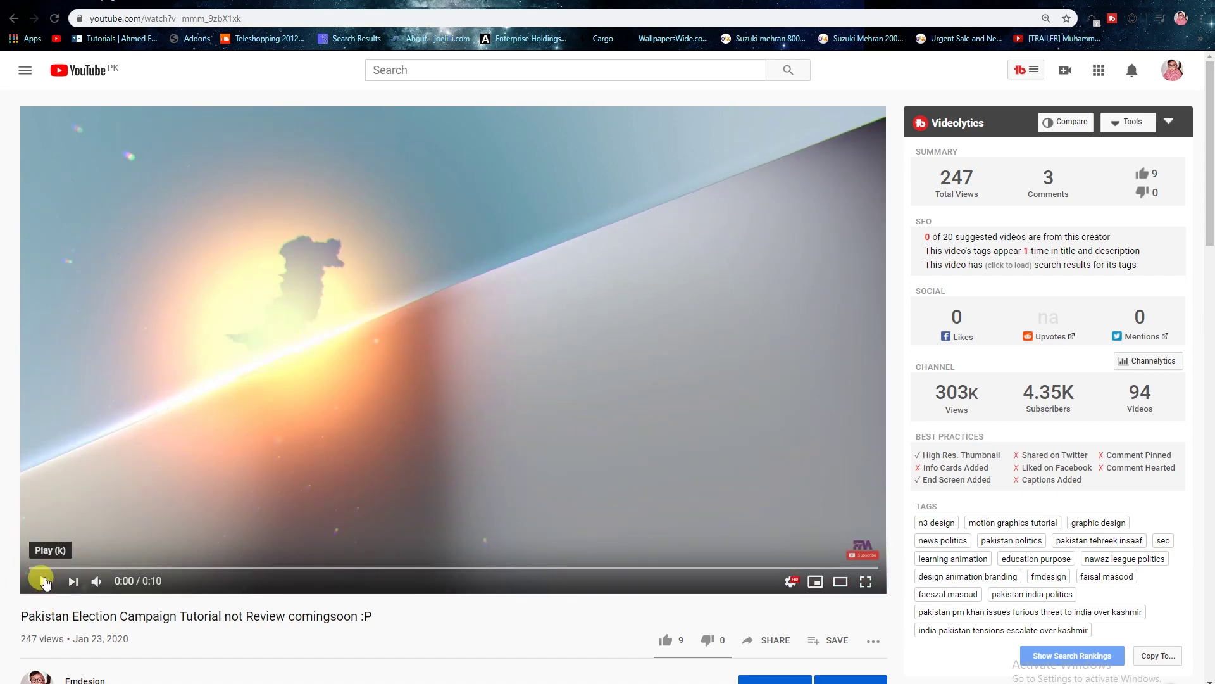
{"action": "left_click", "coordinate": [43, 580]}
{"action": "left_click", "coordinate": [42, 579]}
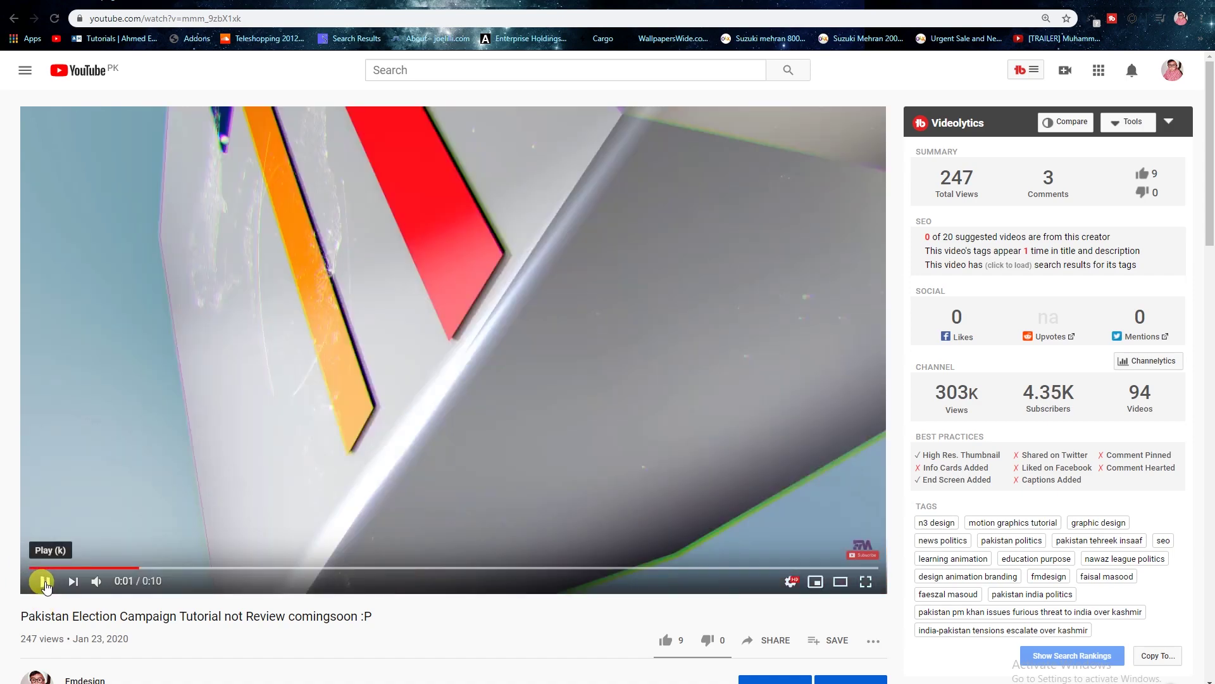
{"action": "left_click", "coordinate": [28, 568]}
{"action": "left_click", "coordinate": [43, 580]}
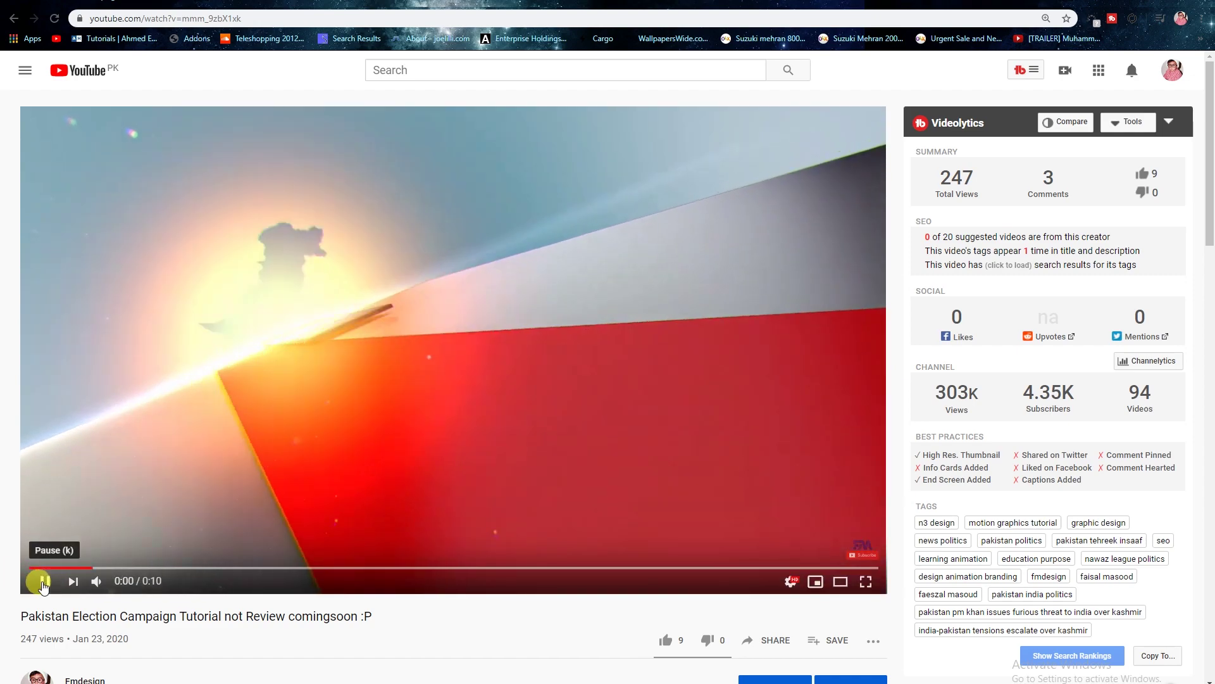
{"action": "left_click", "coordinate": [43, 583]}
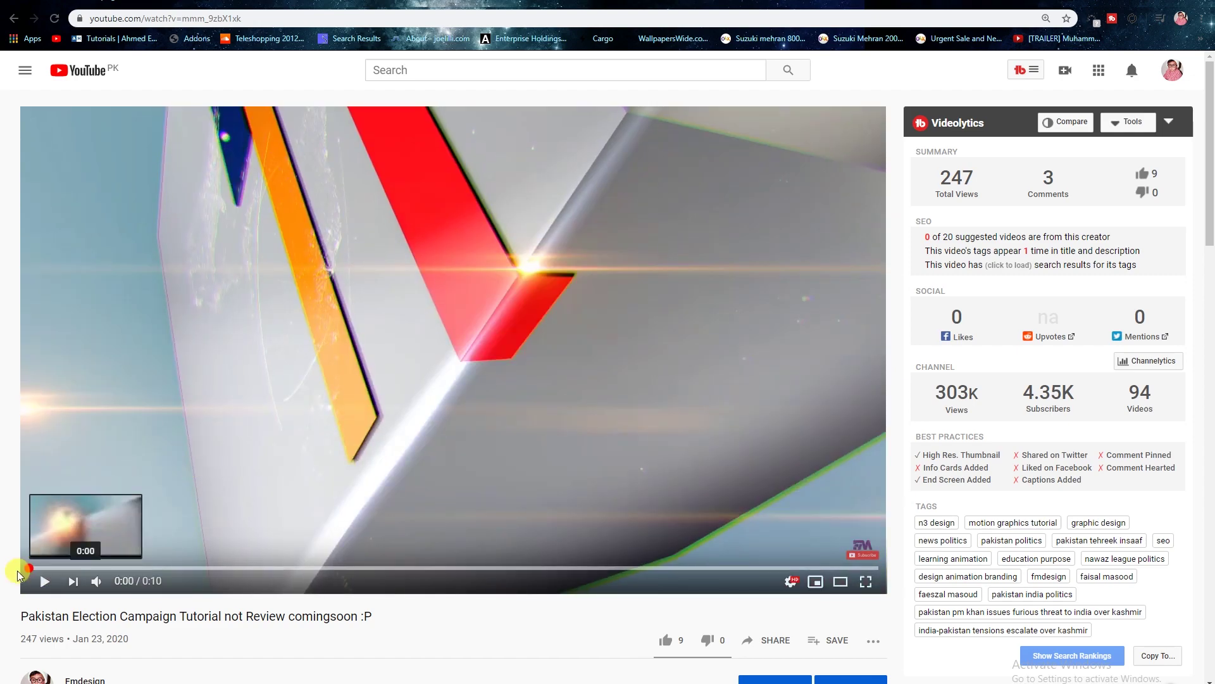
{"action": "left_click", "coordinate": [29, 568]}
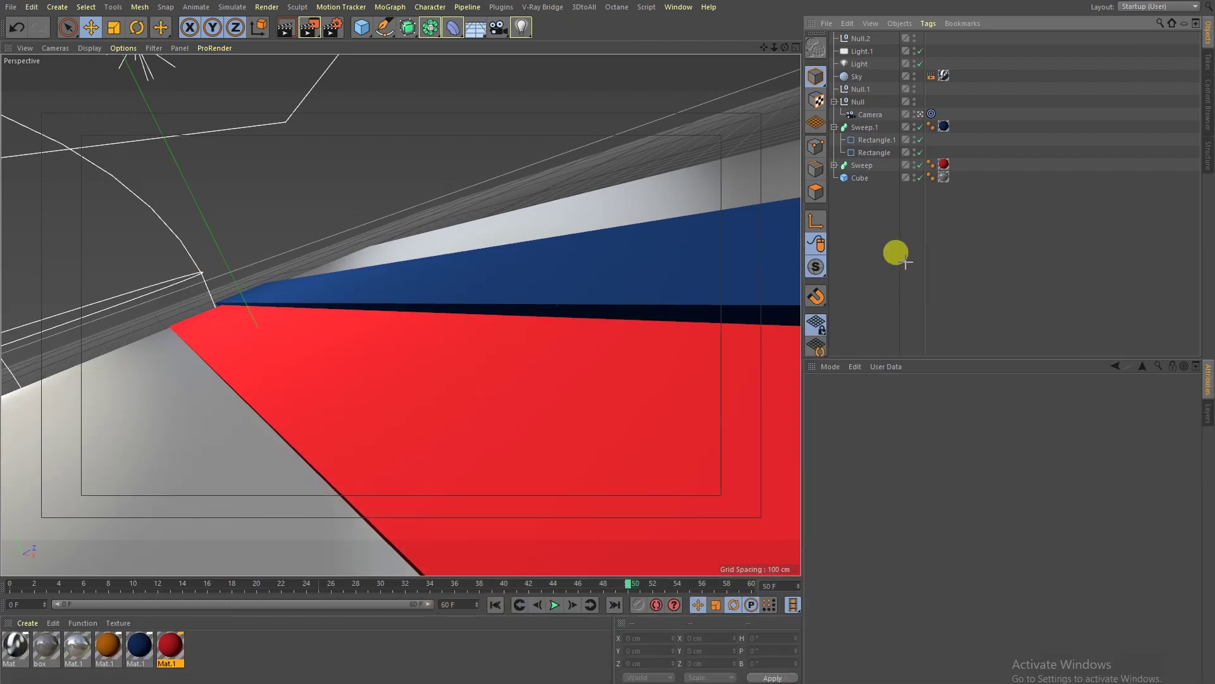
- Replay the nine-sweep stripe animation through the camera, stop at frame 3, and exit camera view
{"action": "left_click", "coordinate": [14, 8]}
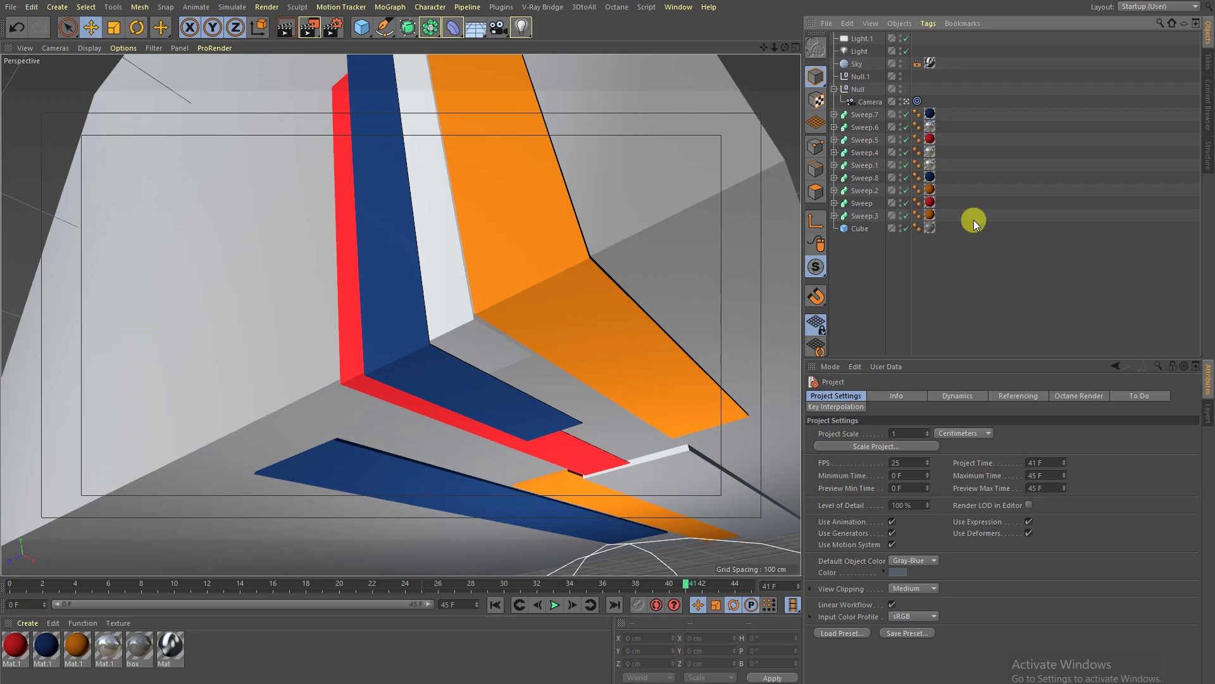
{"action": "left_click", "coordinate": [497, 605]}
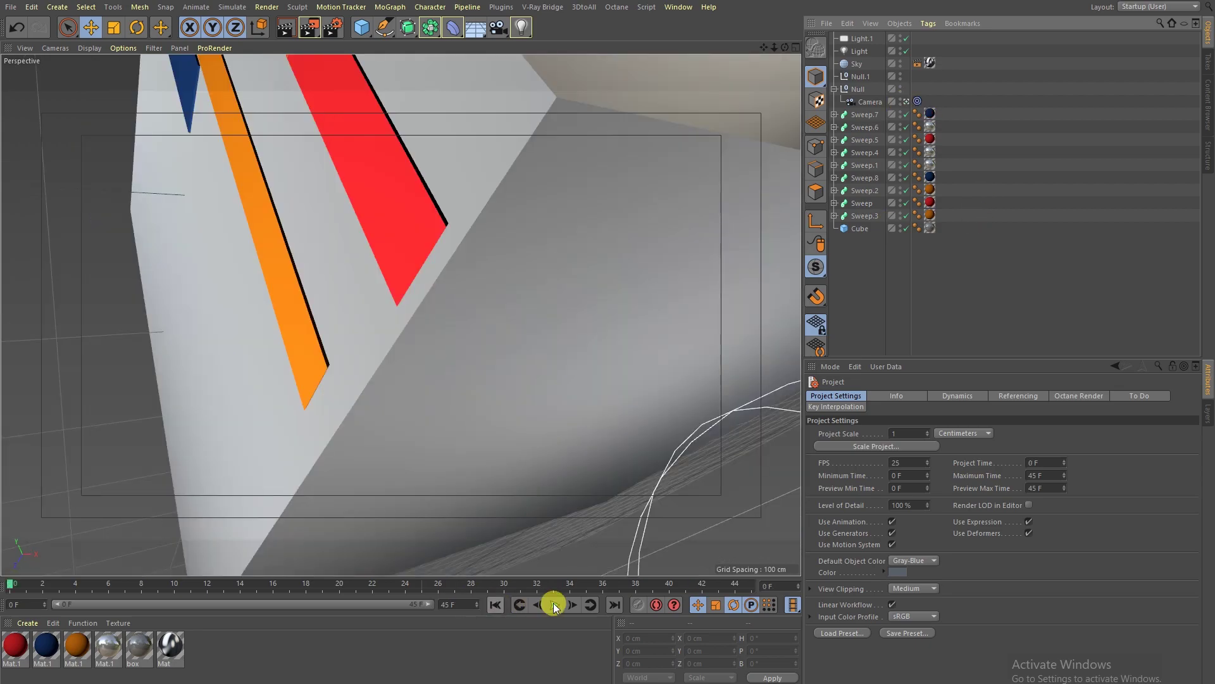
{"action": "left_click", "coordinate": [553, 605]}
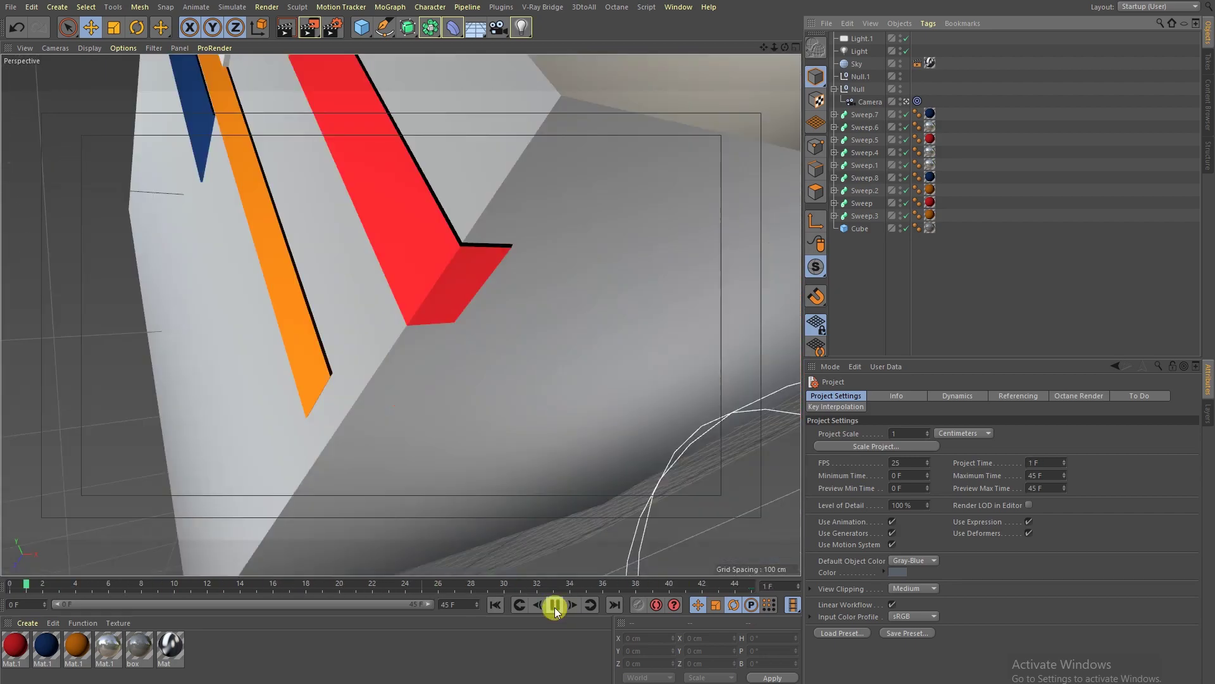
{"action": "left_click", "coordinate": [555, 606]}
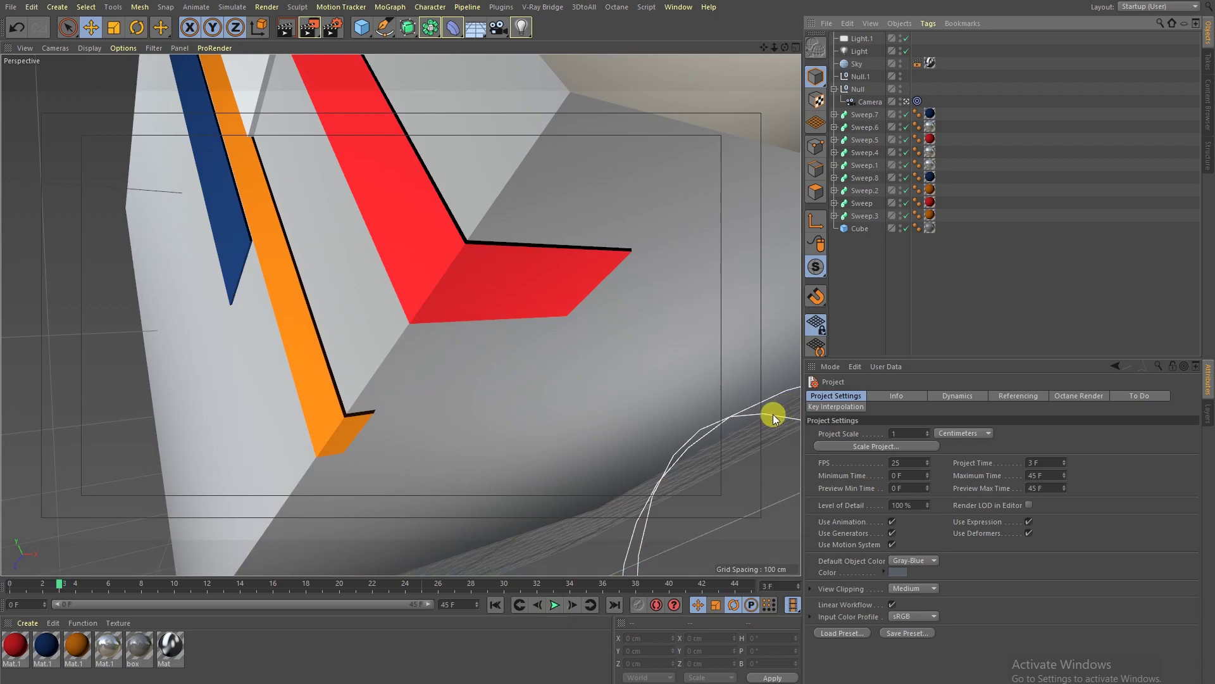
{"action": "left_click", "coordinate": [906, 102]}
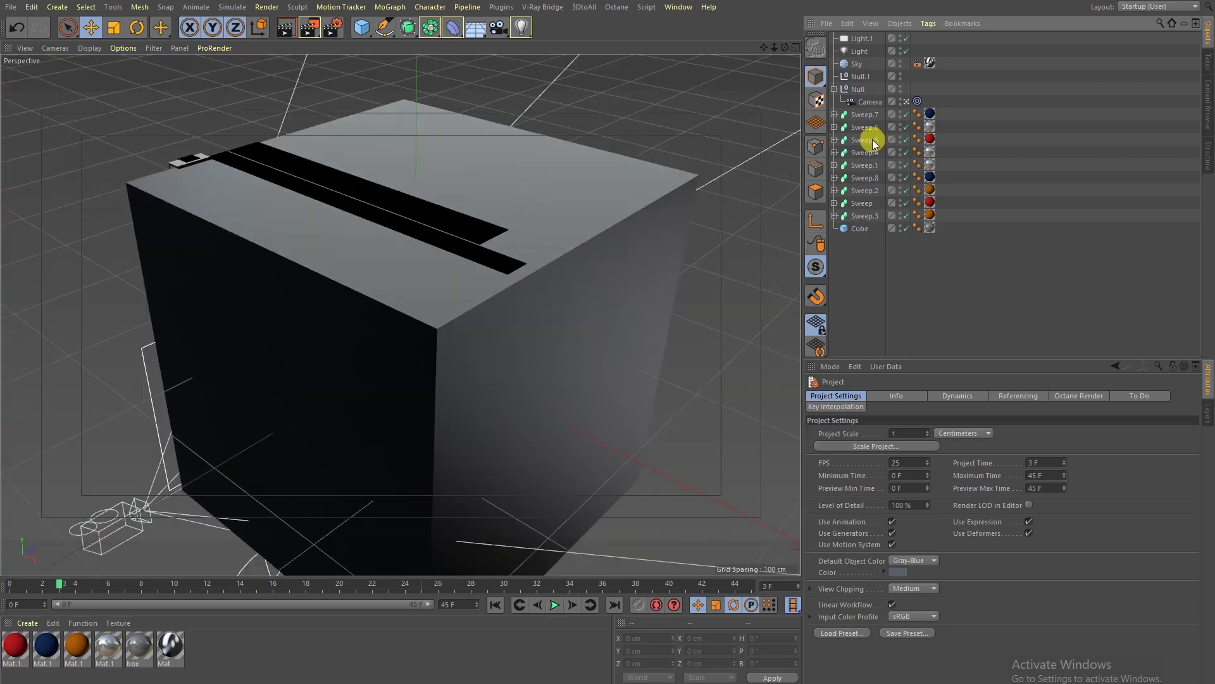
- Play the stripe animation while orbiting around the cube's striped face, then stop it
{"action": "left_click_drag", "start_coordinate": [535, 295], "coordinate": [255, 267], "text": "alt"}
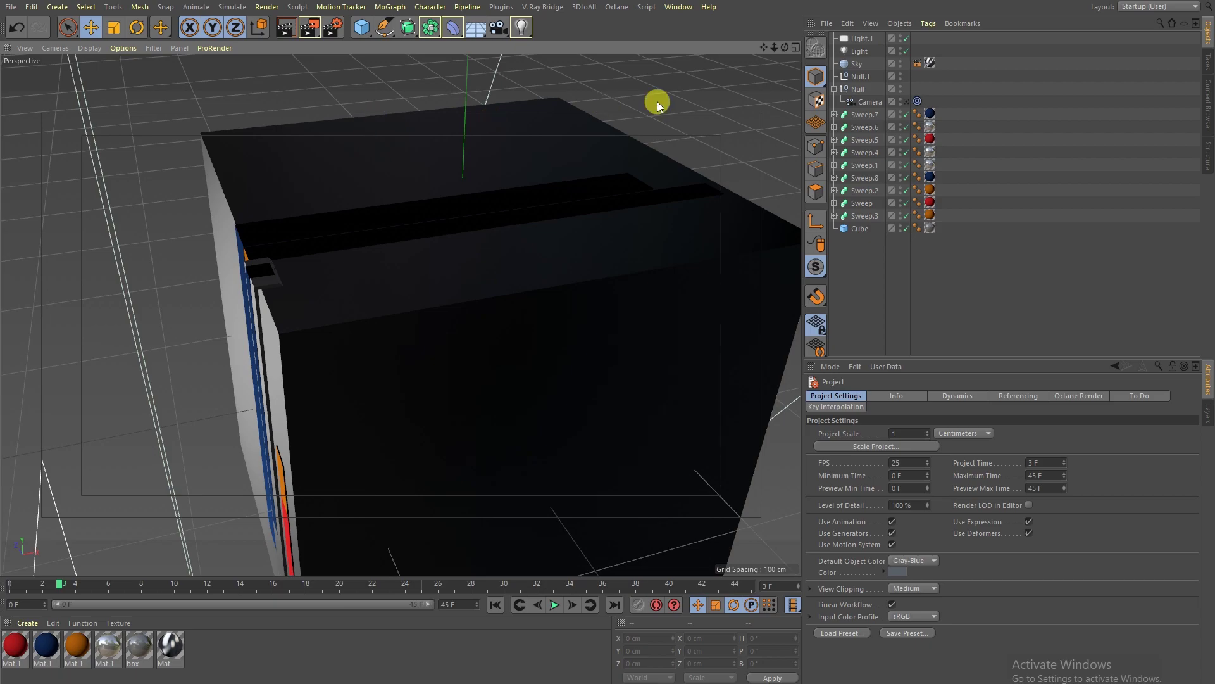
{"action": "left_click_drag", "start_coordinate": [368, 371], "coordinate": [387, 250], "text": "alt"}
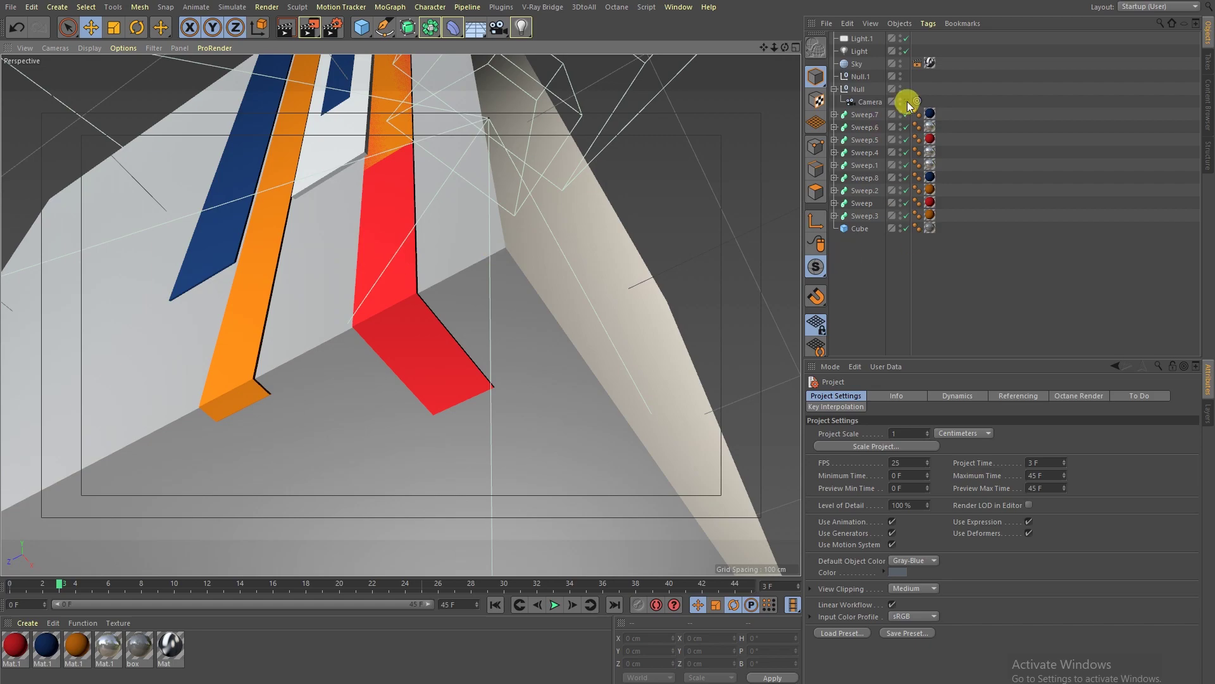
{"action": "left_click", "coordinate": [554, 604]}
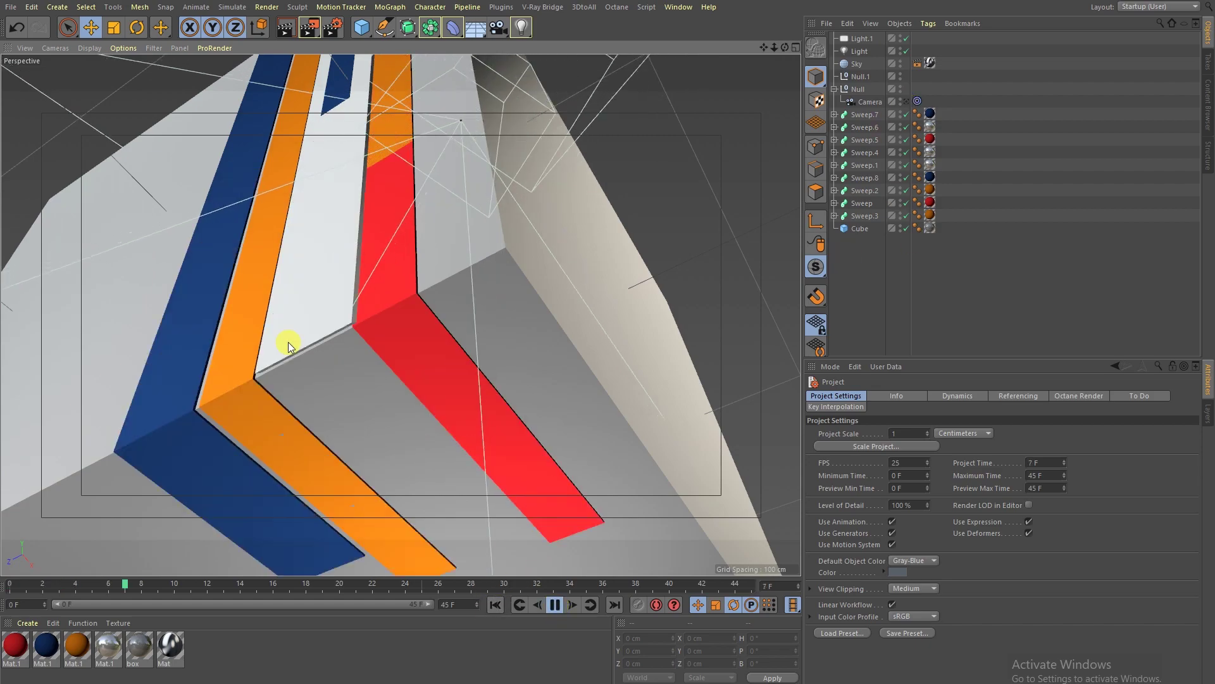
{"action": "left_click_drag", "start_coordinate": [409, 313], "coordinate": [345, 277], "text": "alt"}
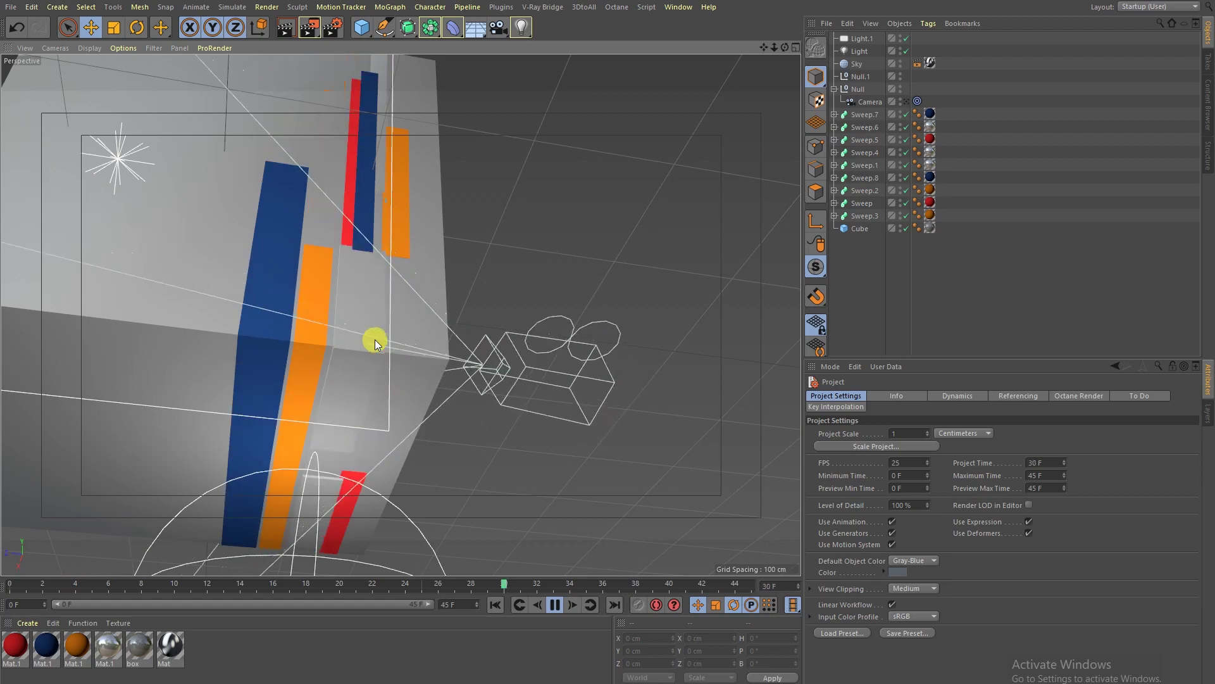
{"action": "left_click", "coordinate": [555, 605]}
- Disable the Cube so the stripes stand alone, and select Sweep.7
{"action": "left_click_drag", "start_coordinate": [418, 262], "coordinate": [298, 252], "text": "alt"}
{"action": "left_click_drag", "start_coordinate": [369, 311], "coordinate": [353, 285], "text": "alt"}
{"action": "left_click", "coordinate": [443, 189]}
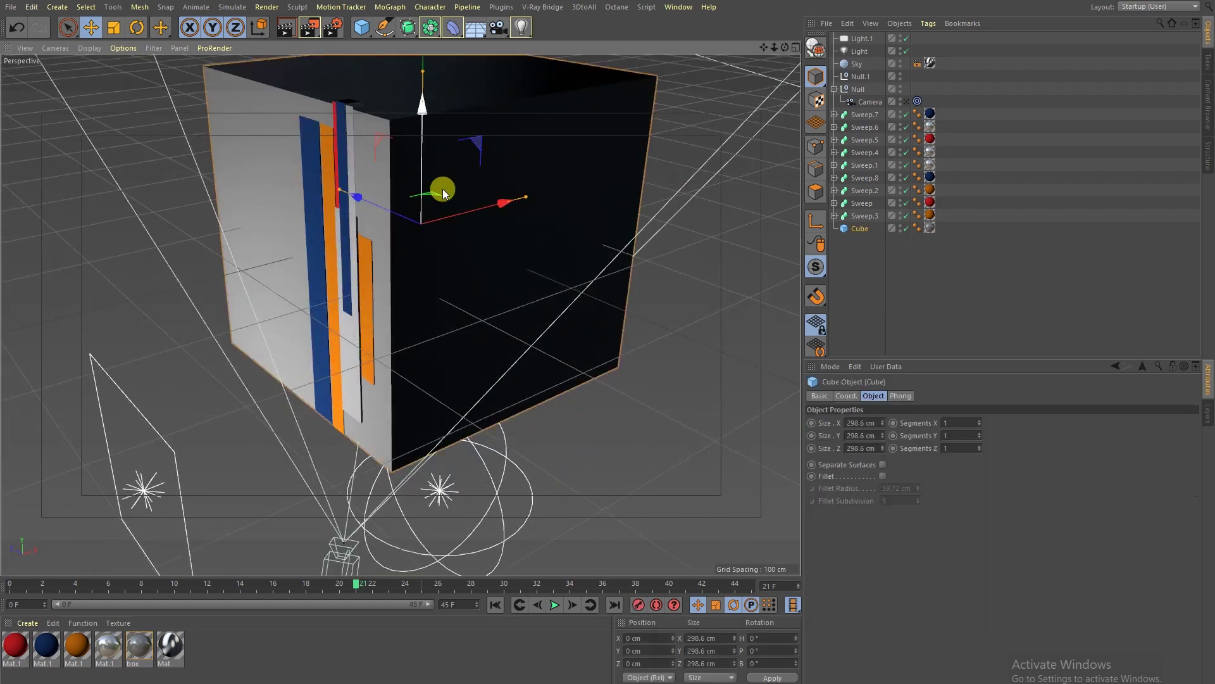
{"action": "left_click", "coordinate": [907, 228]}
{"action": "left_click", "coordinate": [890, 271]}
{"action": "right_click_drag", "start_coordinate": [317, 228], "coordinate": [384, 190], "text": "alt"}
{"action": "left_click_drag", "start_coordinate": [384, 190], "coordinate": [403, 168], "text": "alt"}
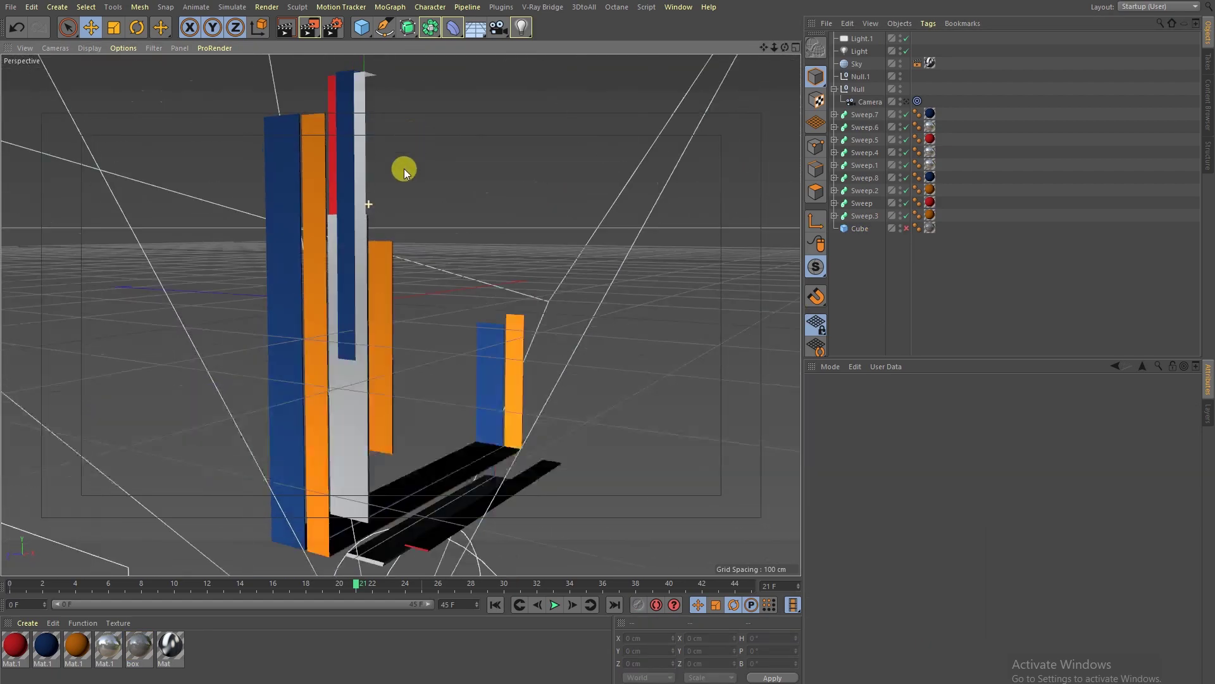
{"action": "left_click", "coordinate": [356, 214]}
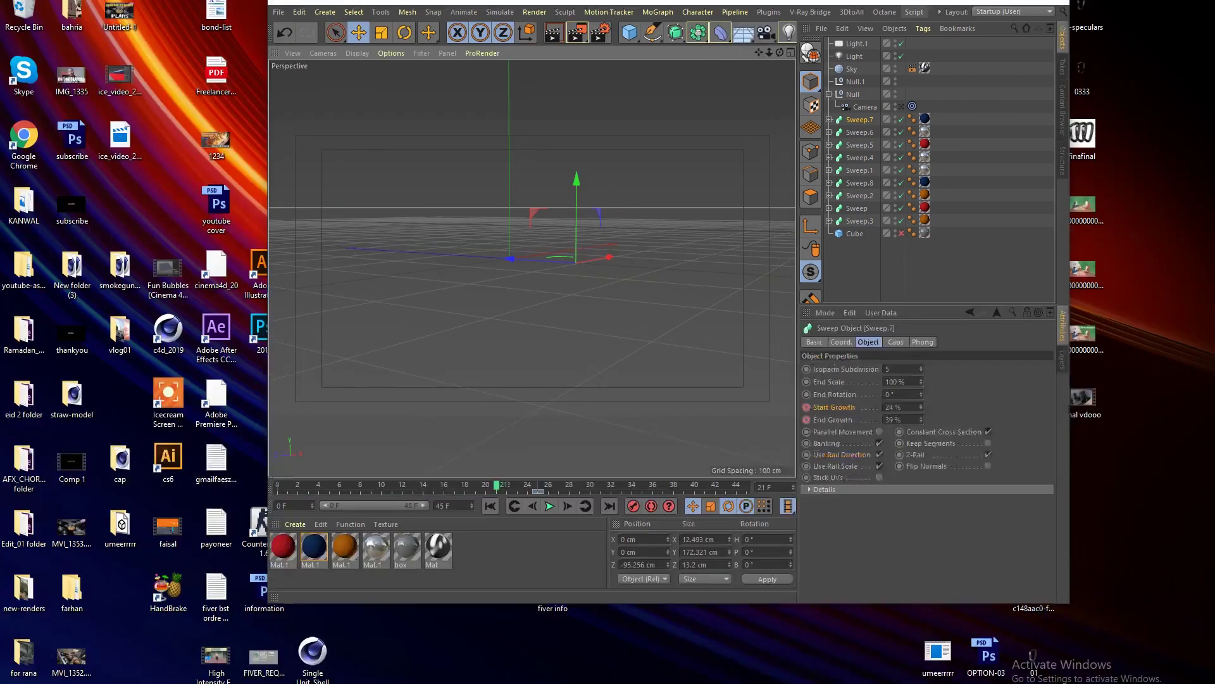
- Switch via the Window menu to shot01.c4d, then to another open document
{"action": "left_click", "coordinate": [678, 6]}
{"action": "mouse_move", "coordinate": [741, 36]}
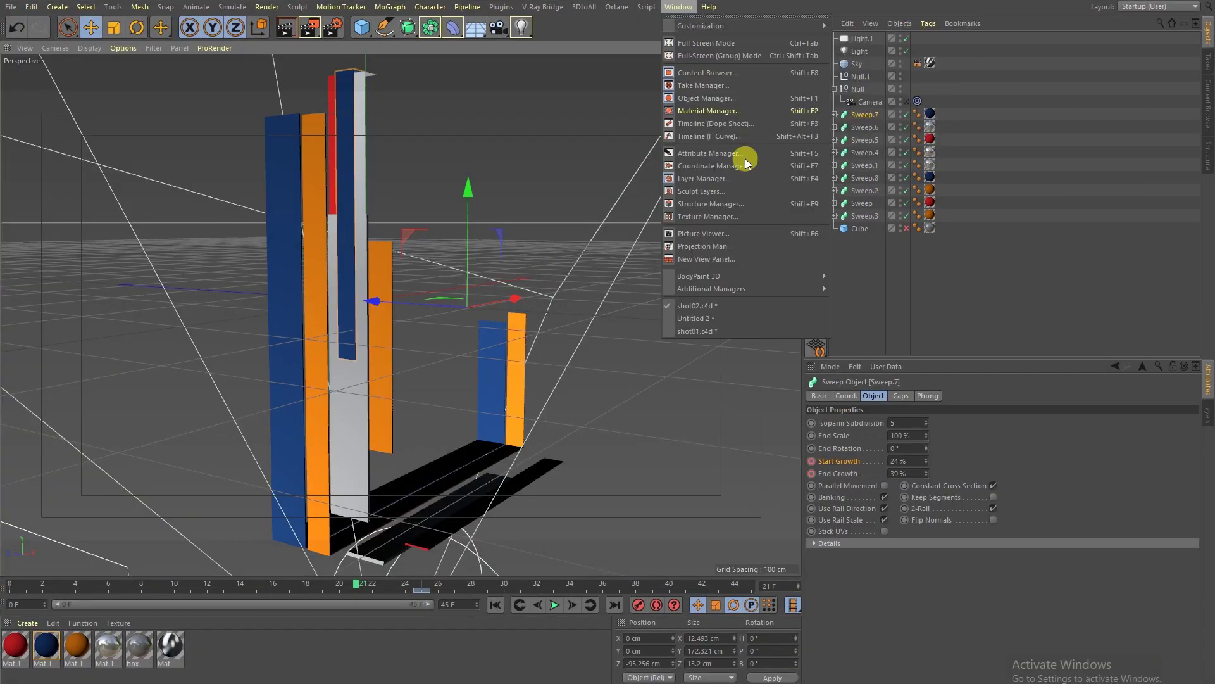
{"action": "left_click", "coordinate": [708, 330]}
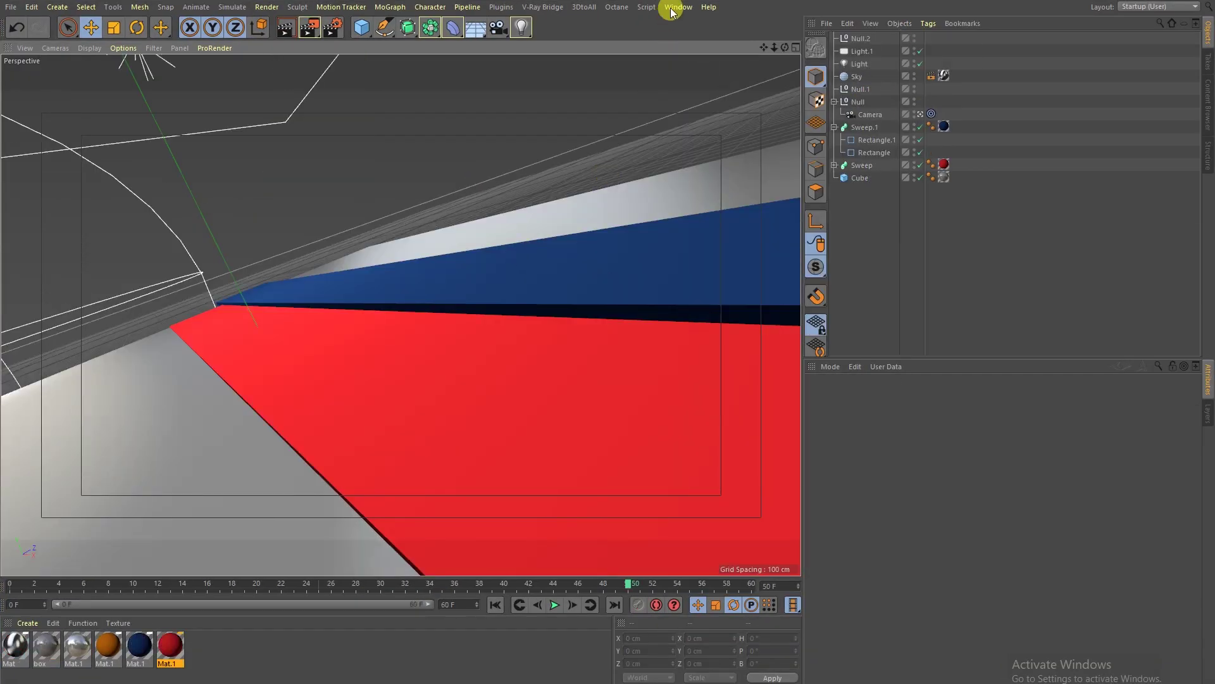
{"action": "left_click", "coordinate": [678, 6]}
{"action": "left_click", "coordinate": [686, 323]}
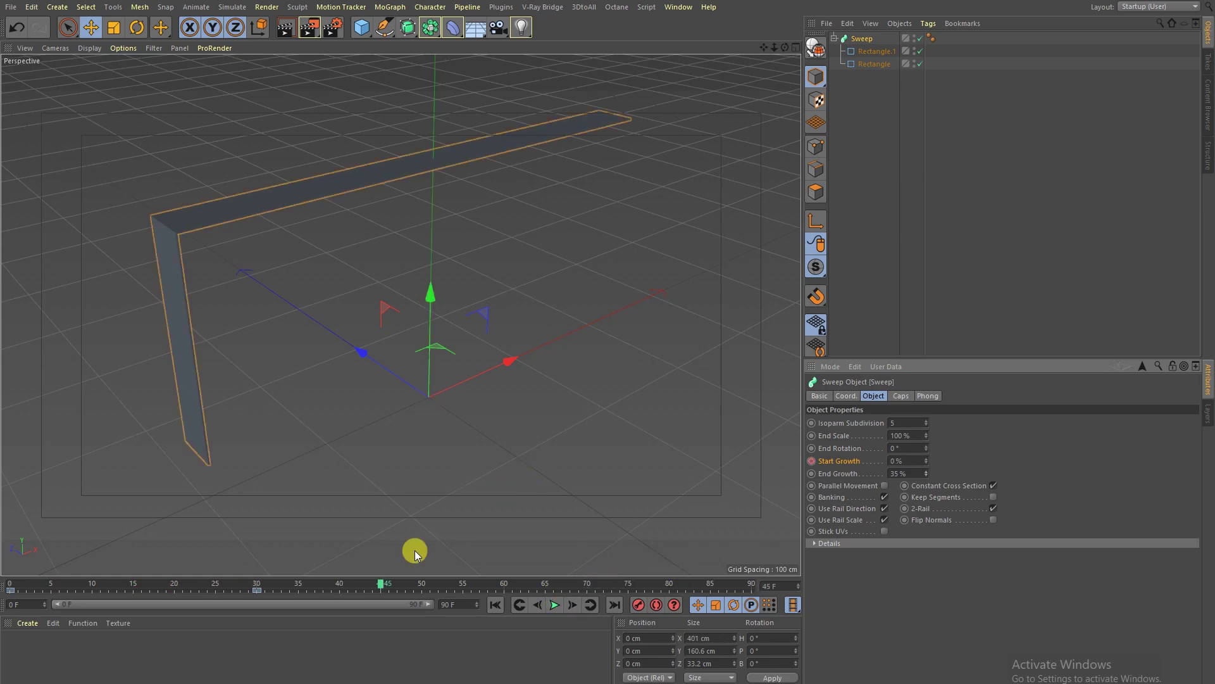
- Return to the shot02.c4d stripe scene and set the timeline to frame 4
{"action": "left_click", "coordinate": [678, 9]}
{"action": "left_click", "coordinate": [695, 310]}
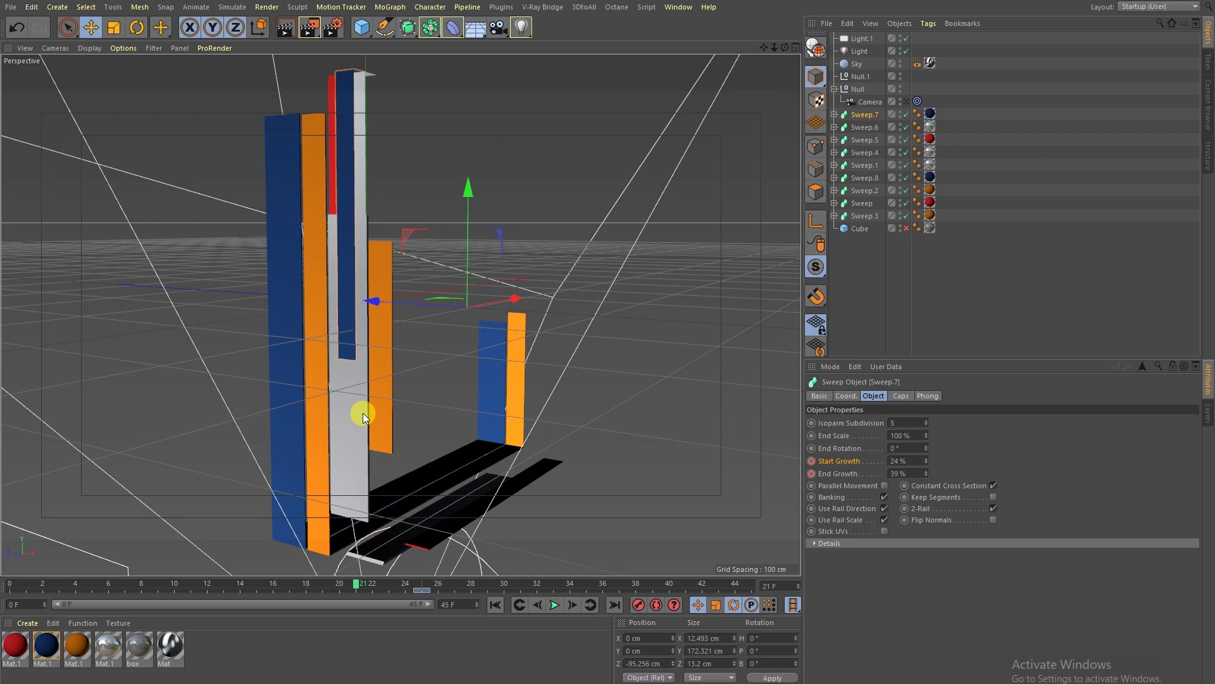
{"action": "left_click", "coordinate": [74, 588]}
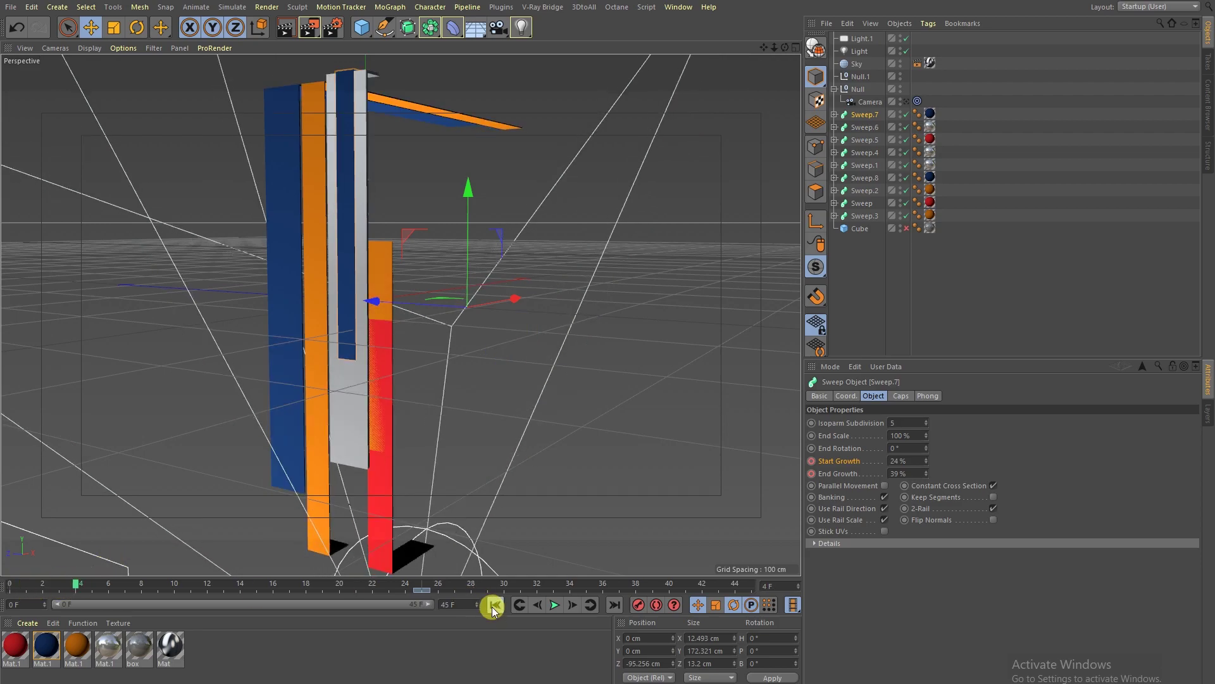
- Play the sweep animation on from frame 4 and clear the Object Manager selection
{"action": "left_click", "coordinate": [554, 604]}
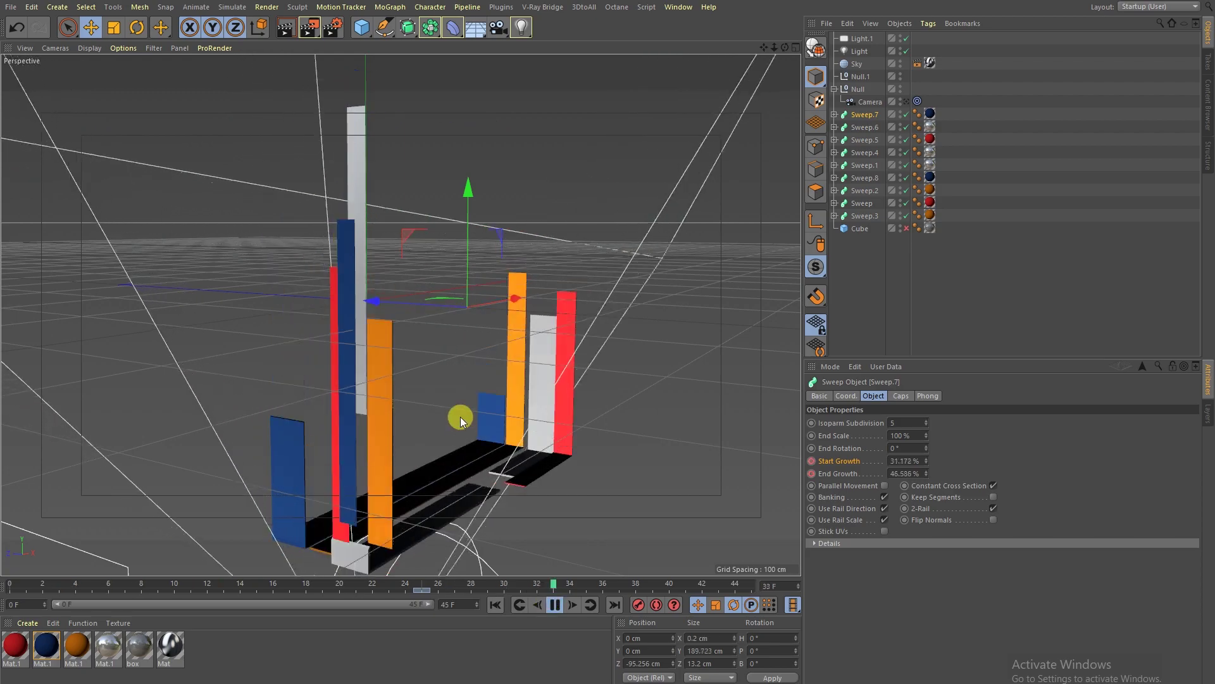
{"action": "left_click", "coordinate": [895, 320]}
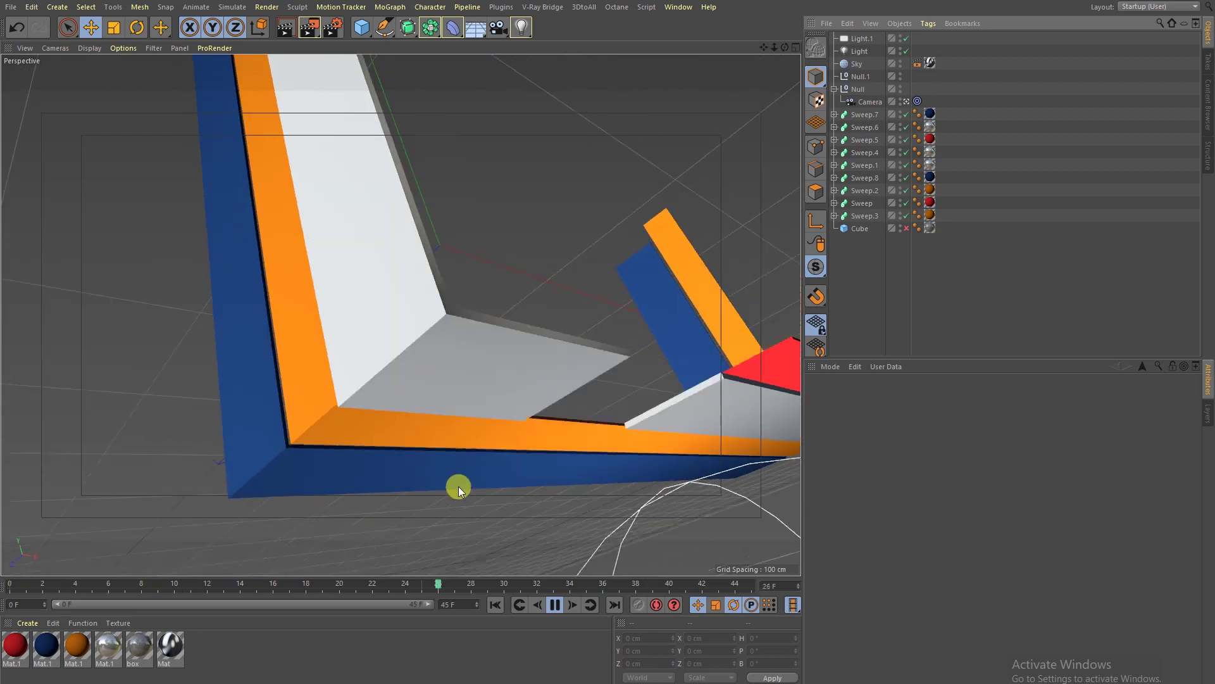
- Stop playback, scrub a sweep's growth, re-enable the Cube and play again
{"action": "left_click", "coordinate": [556, 605]}
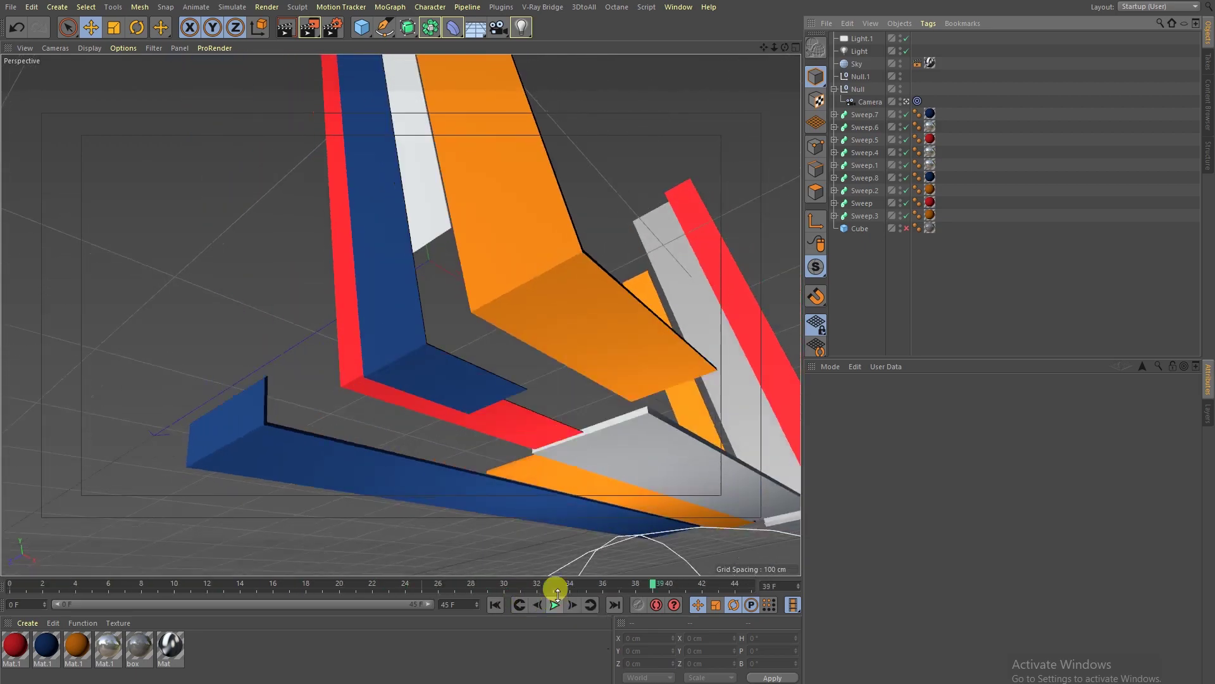
{"action": "left_click", "coordinate": [865, 116]}
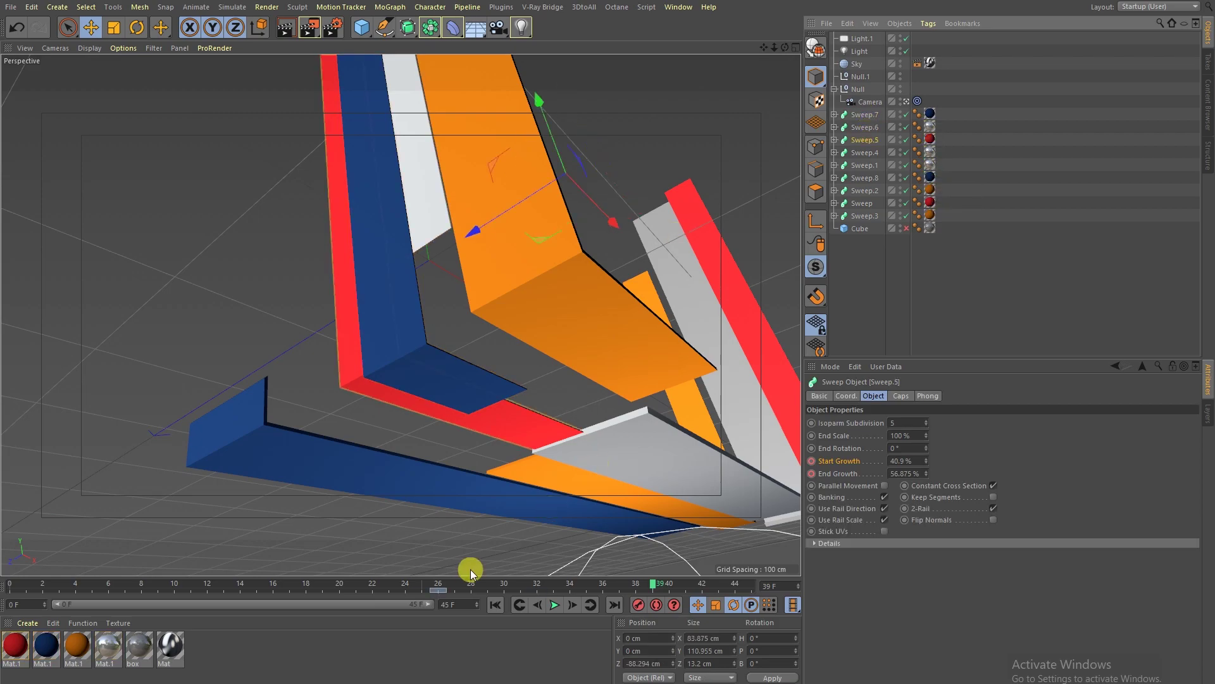
{"action": "left_click_drag", "start_coordinate": [438, 588], "coordinate": [356, 583]}
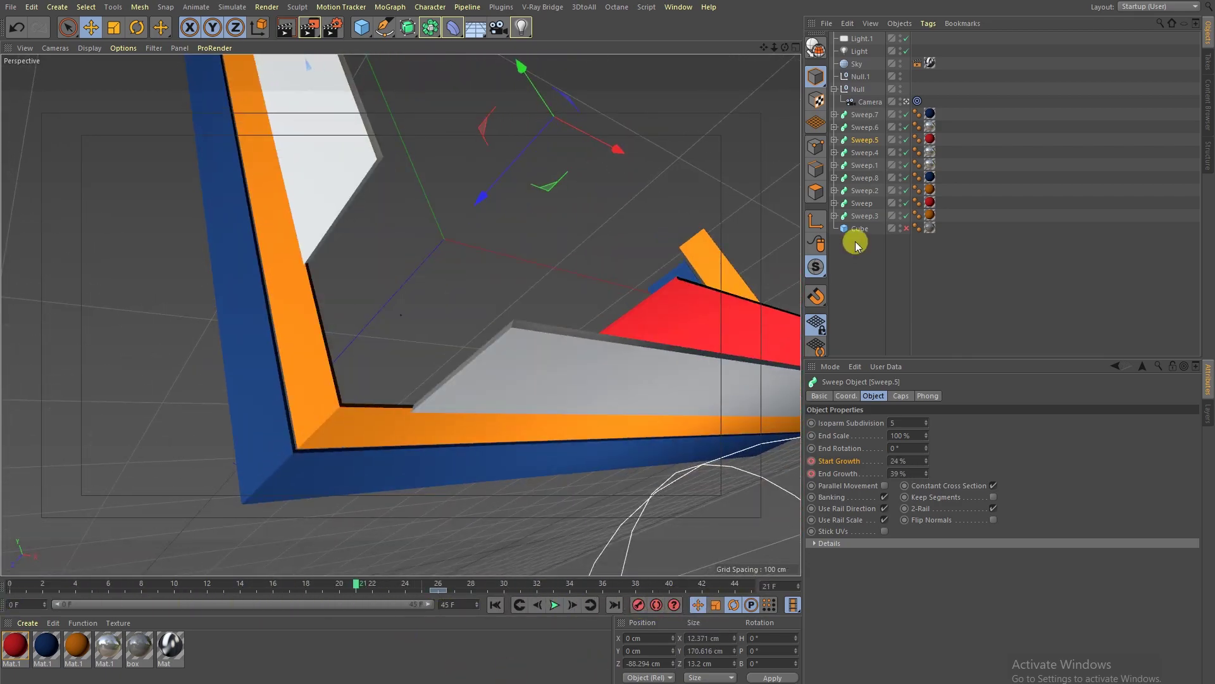
{"action": "left_click", "coordinate": [905, 227]}
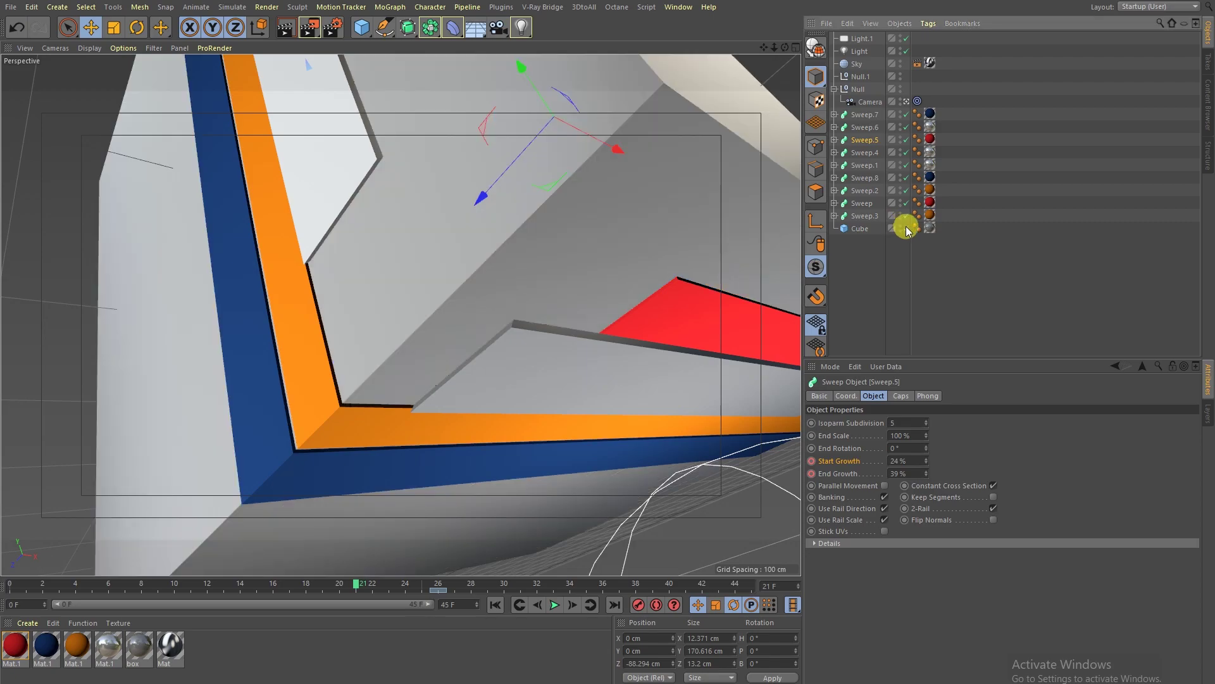
{"action": "left_click", "coordinate": [554, 604]}
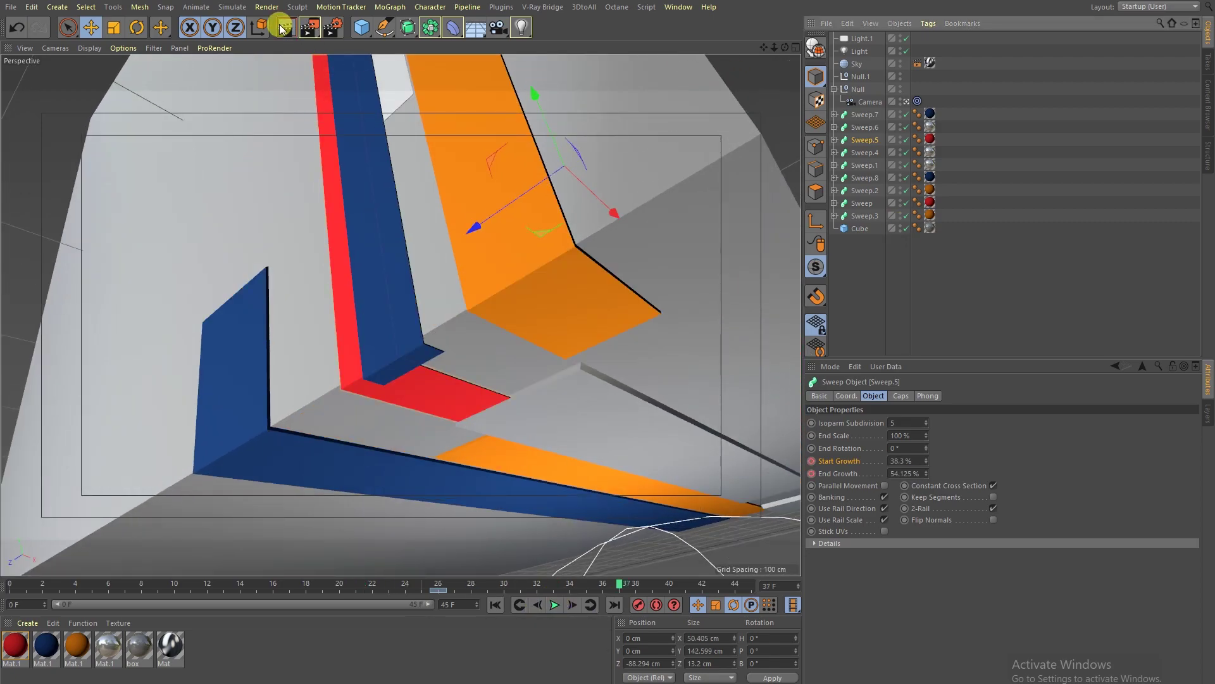
- Preview a Render View frame, replay and scrub the animation, then Ctrl+Tab to the other document
{"action": "left_click", "coordinate": [285, 28]}
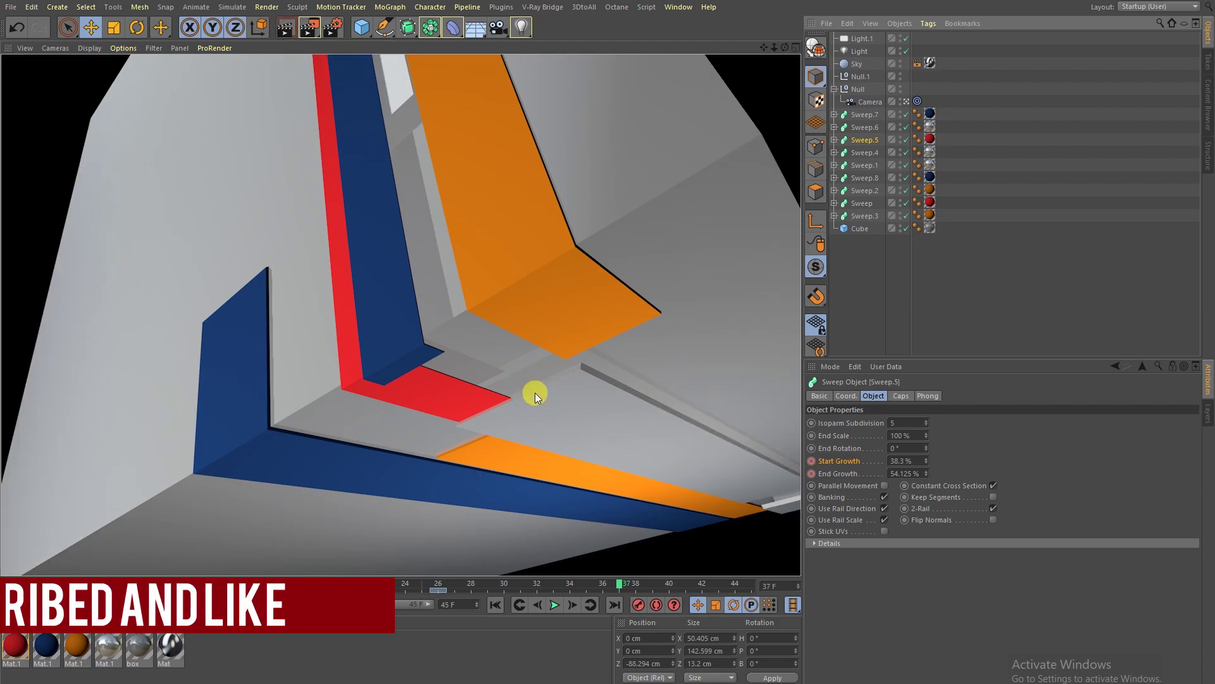
{"action": "left_click", "coordinate": [494, 605]}
{"action": "left_click", "coordinate": [555, 605]}
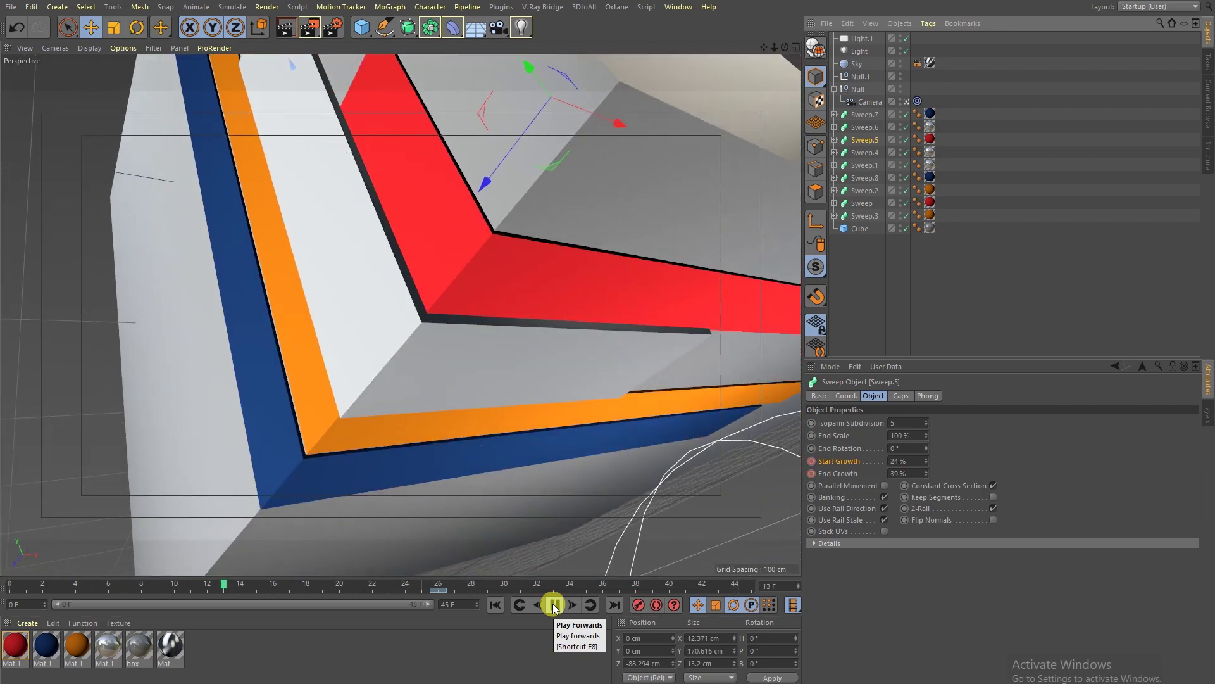
{"action": "left_click", "coordinate": [552, 605]}
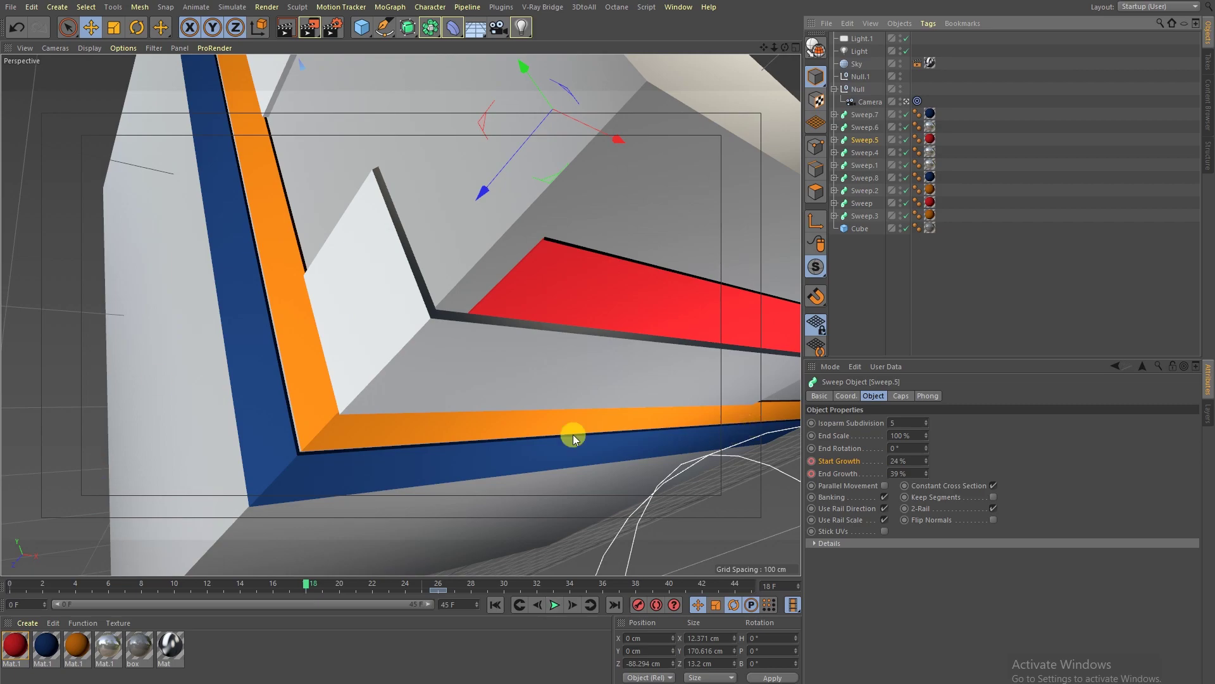
{"action": "left_click_drag", "start_coordinate": [253, 587], "coordinate": [521, 582]}
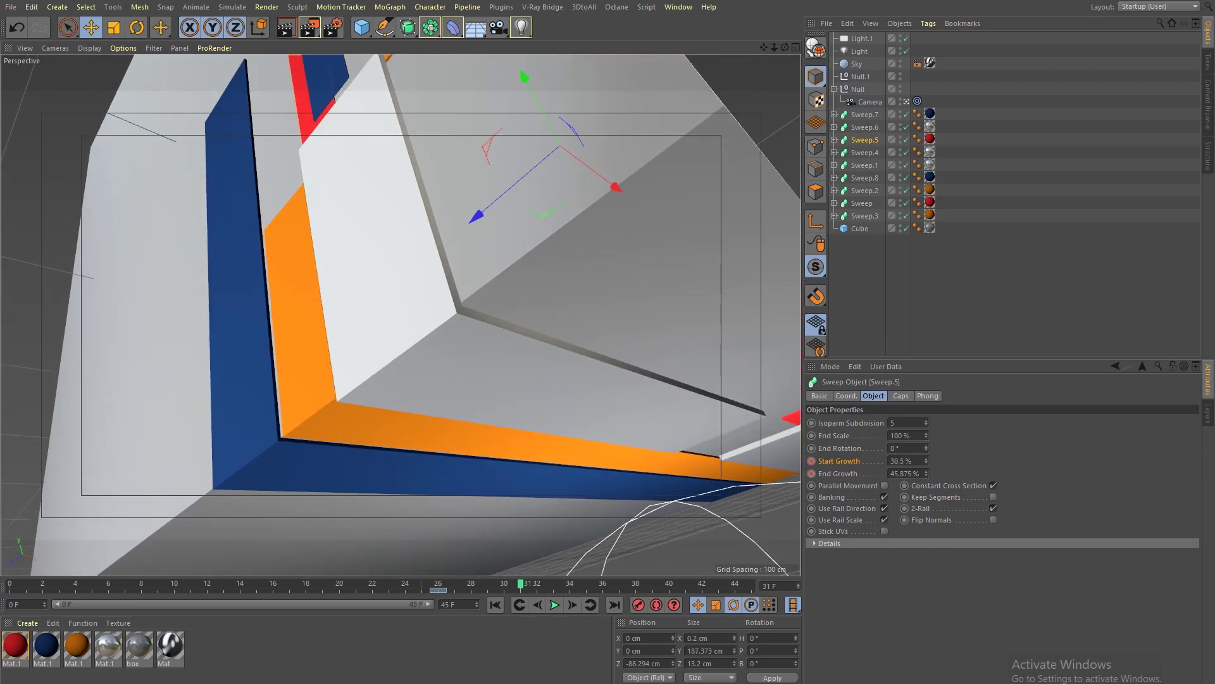
{"action": "key", "text": "ctrl+Tab"}
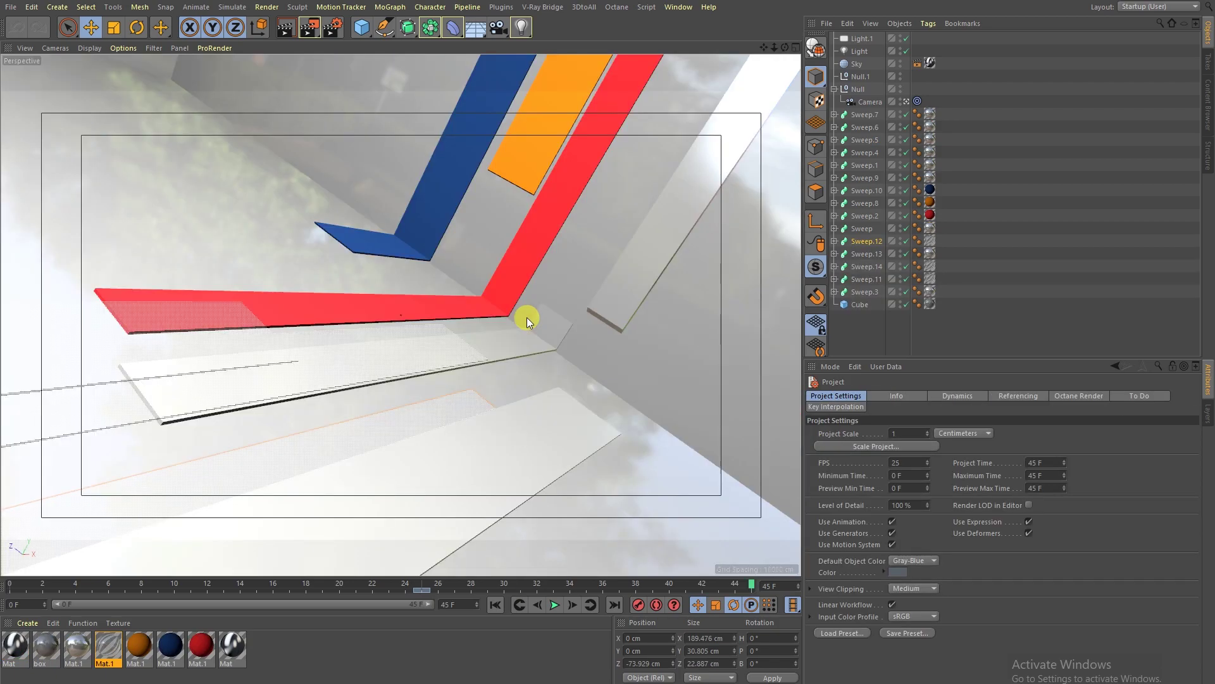
- Replay the second scene from the start, pause at frame 23, and leave camera view
{"action": "left_click", "coordinate": [493, 604]}
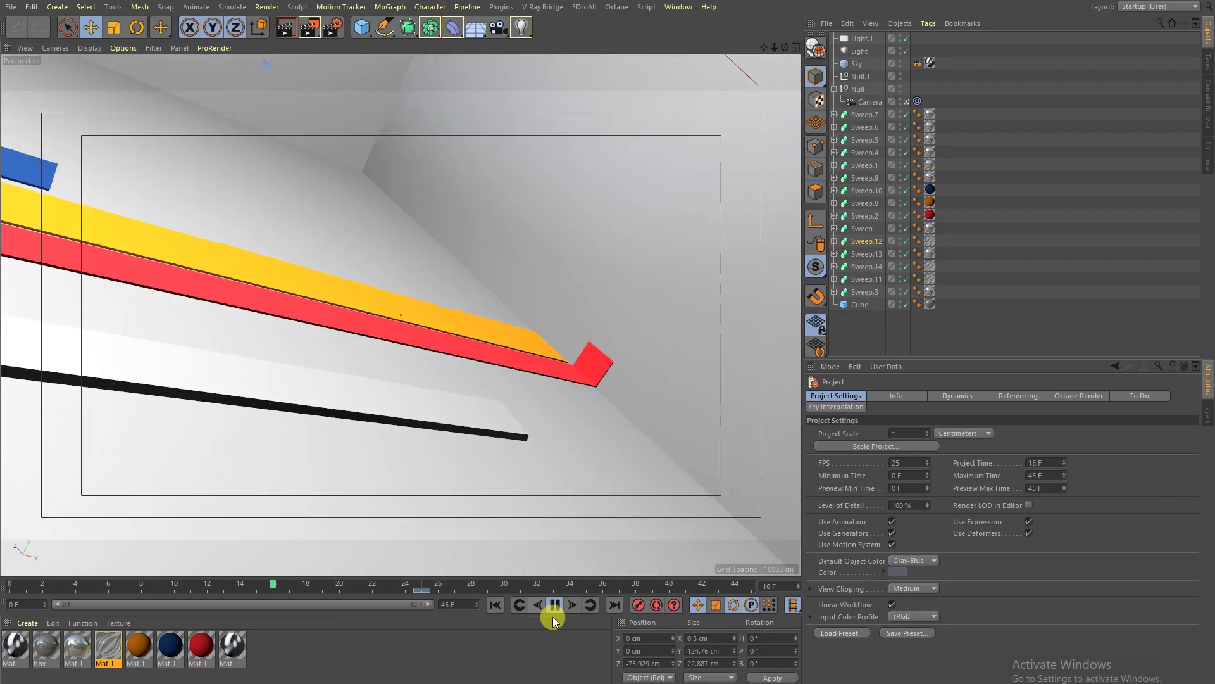
{"action": "left_click", "coordinate": [555, 604]}
{"action": "left_click", "coordinate": [915, 100]}
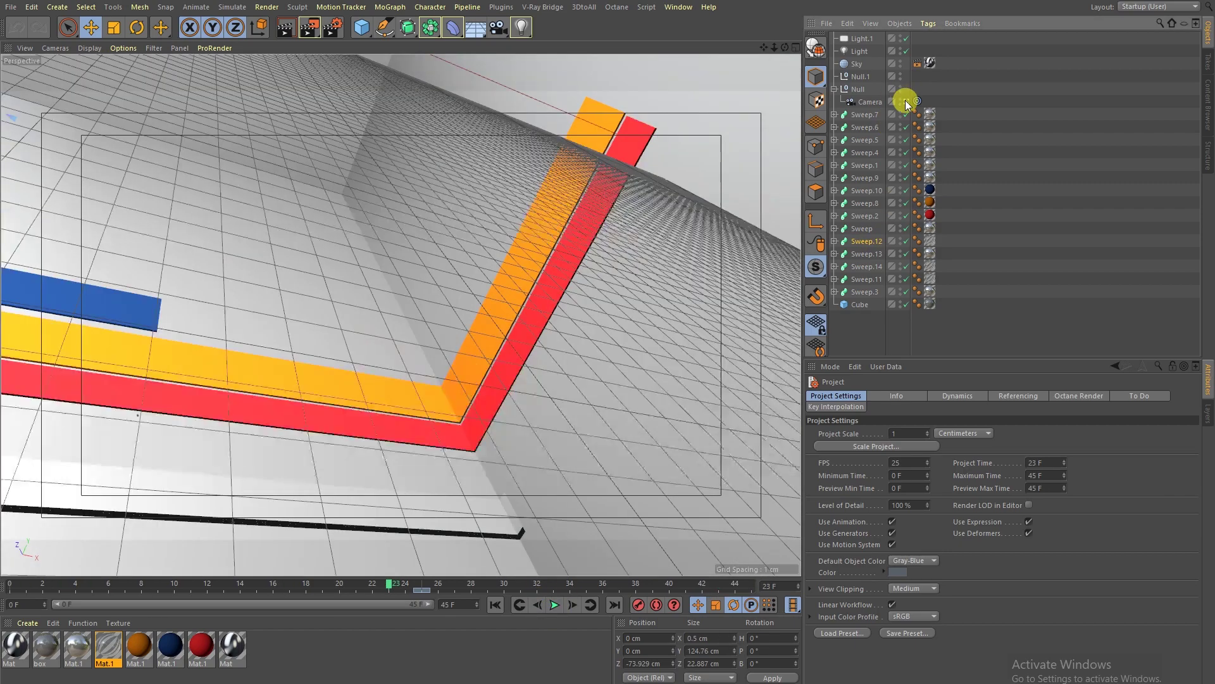
- Select the second scene's Cube and disable it to expose the stripes
{"action": "left_click_drag", "start_coordinate": [404, 249], "coordinate": [377, 272], "text": "alt"}
{"action": "left_click", "coordinate": [471, 284]}
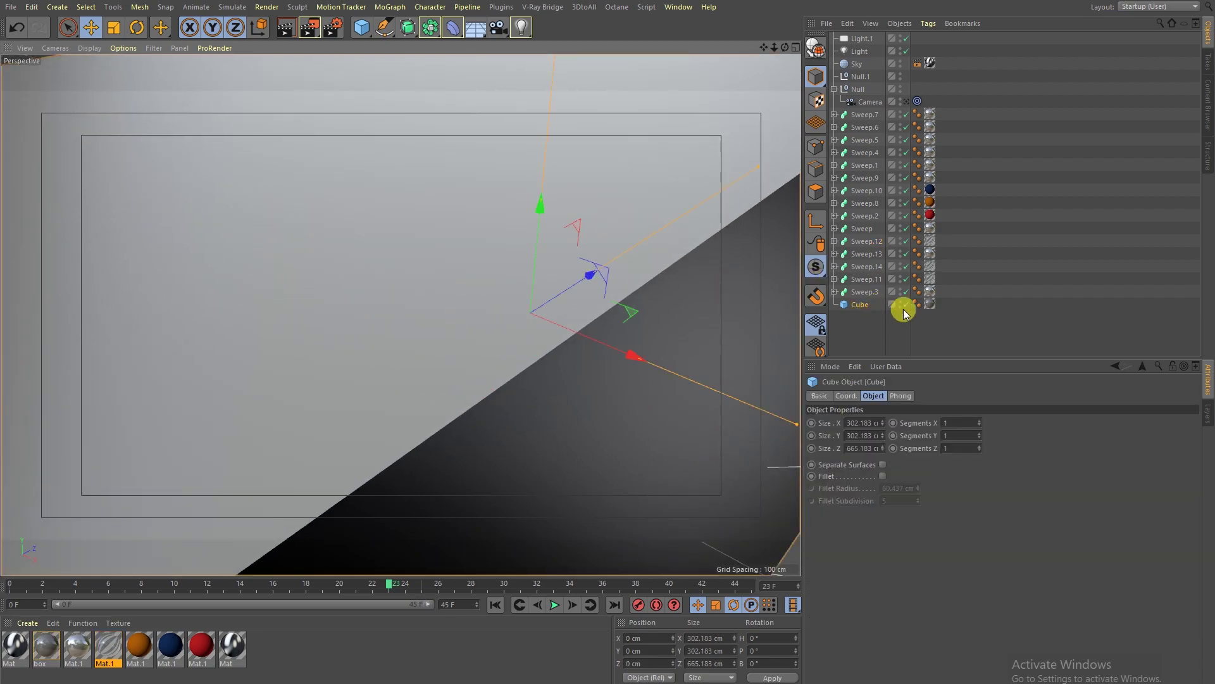
{"action": "left_click", "coordinate": [904, 307]}
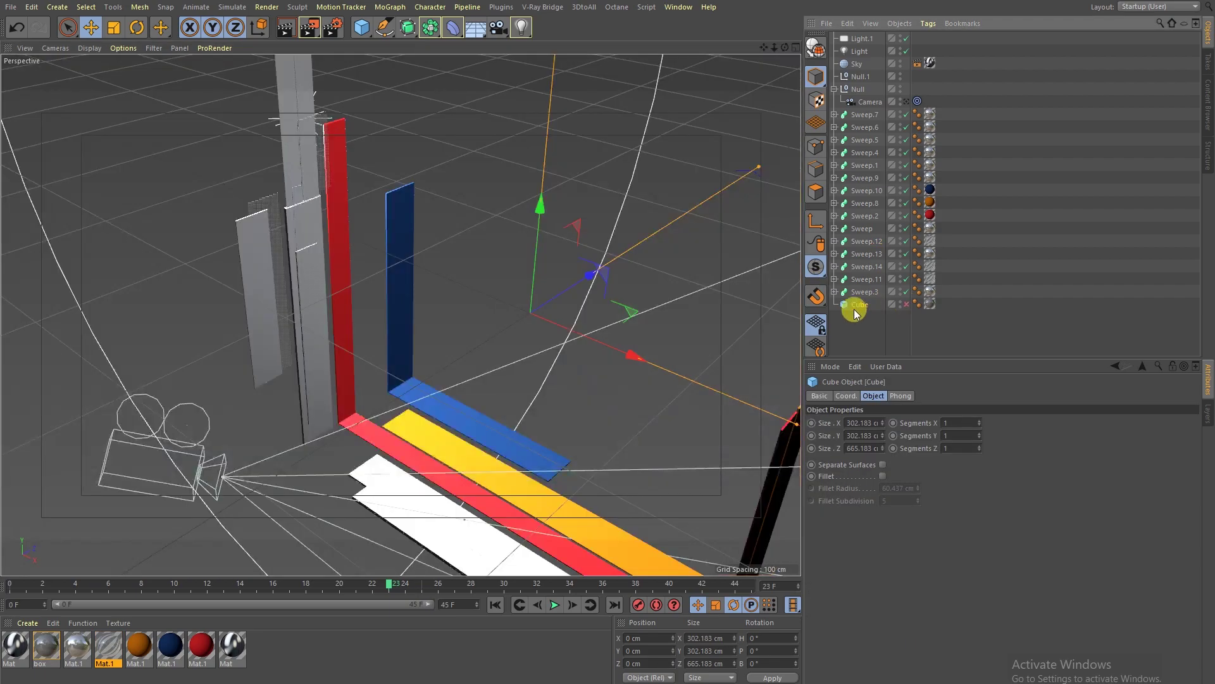
- Play the second scene from the start while orbiting, then inspect the Camera's Target tag
{"action": "left_click", "coordinate": [495, 604]}
{"action": "left_click", "coordinate": [555, 605]}
{"action": "left_click_drag", "start_coordinate": [412, 309], "coordinate": [475, 247], "text": "alt"}
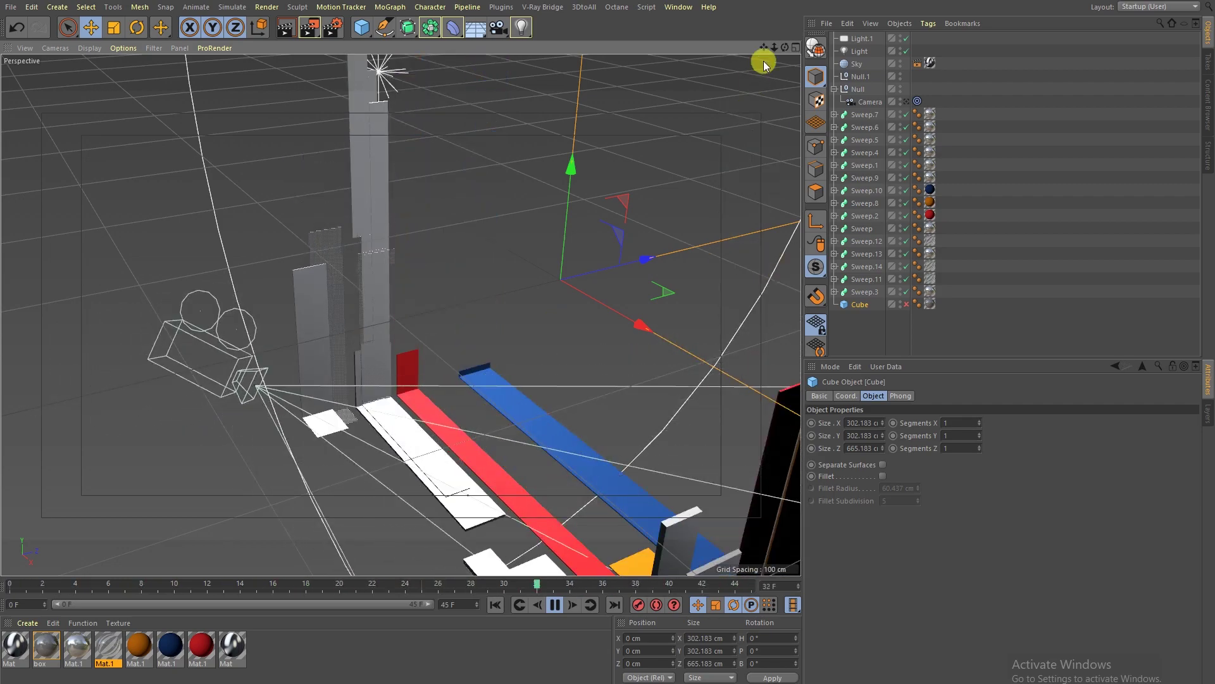
{"action": "left_click_drag", "start_coordinate": [763, 48], "coordinate": [764, 49]}
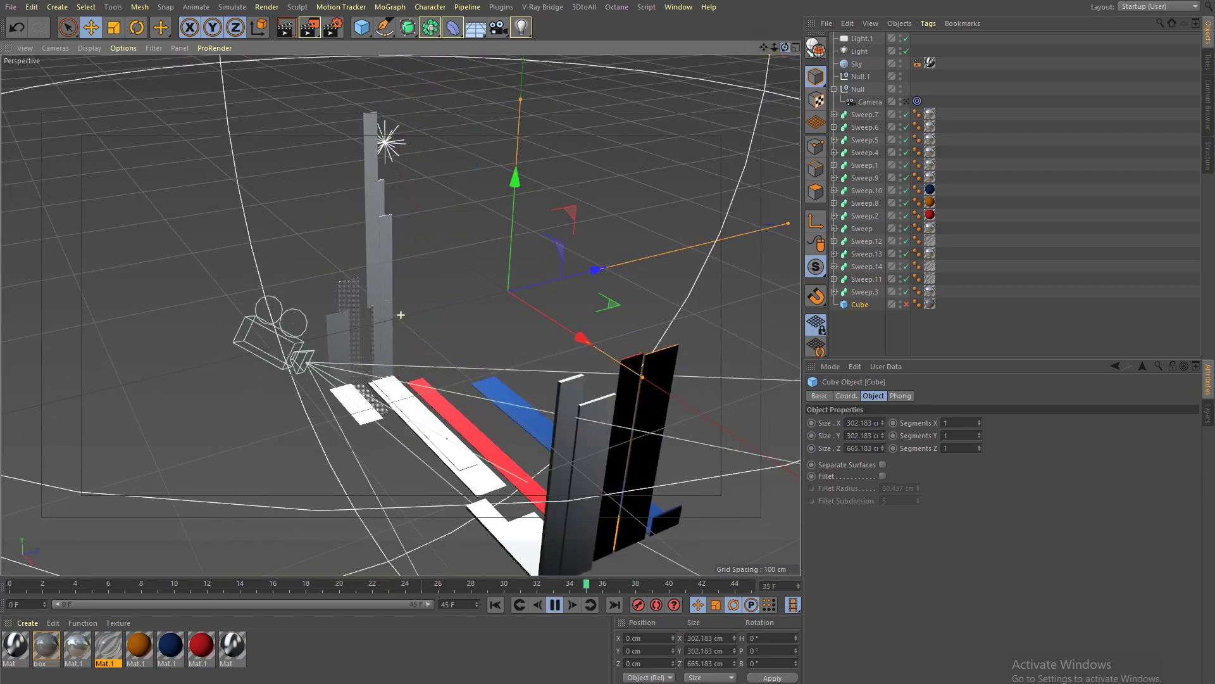
{"action": "left_click", "coordinate": [917, 101]}
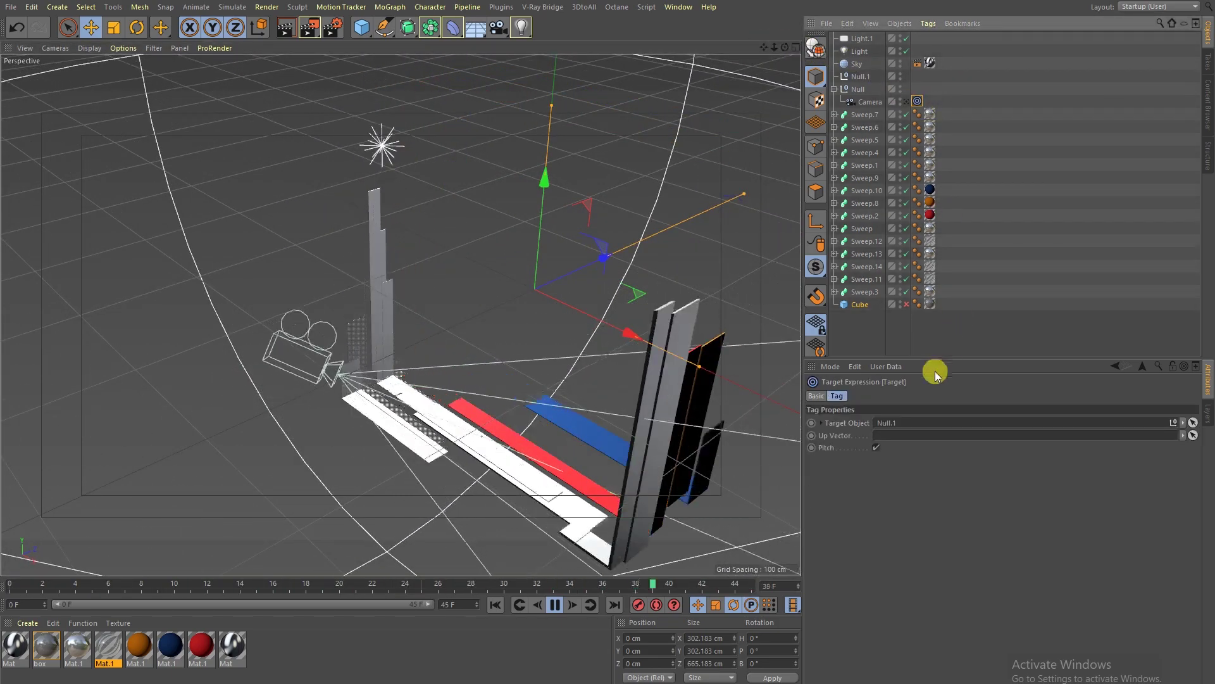
- Select Null.1, the camera's target, and set its Orientation to XY
{"action": "left_click", "coordinate": [860, 76]}
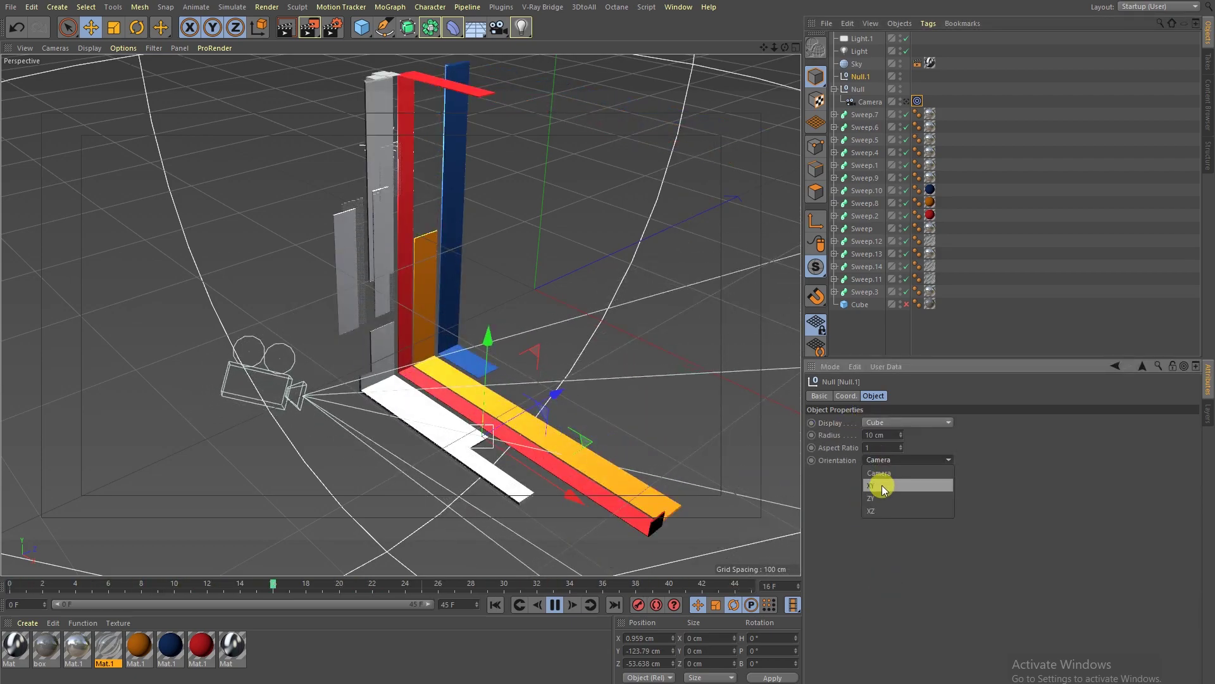
{"action": "left_click", "coordinate": [882, 485]}
{"action": "left_click", "coordinate": [828, 398]}
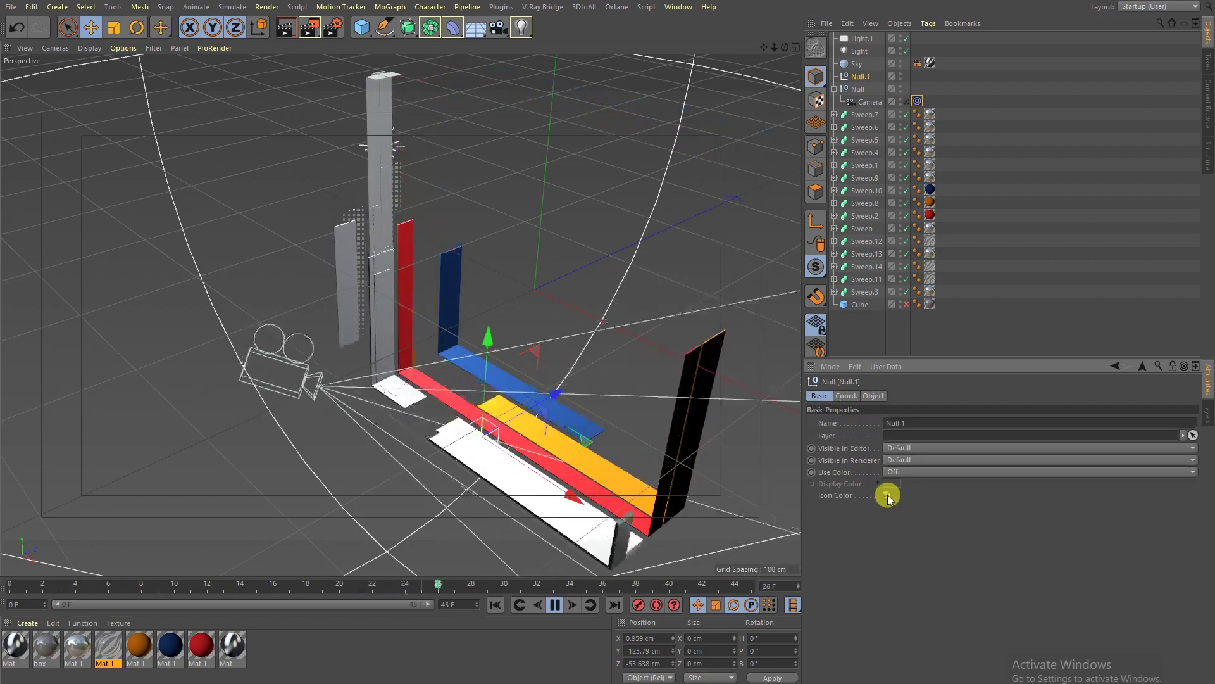
{"action": "left_click", "coordinate": [856, 398]}
{"action": "left_click", "coordinate": [874, 397]}
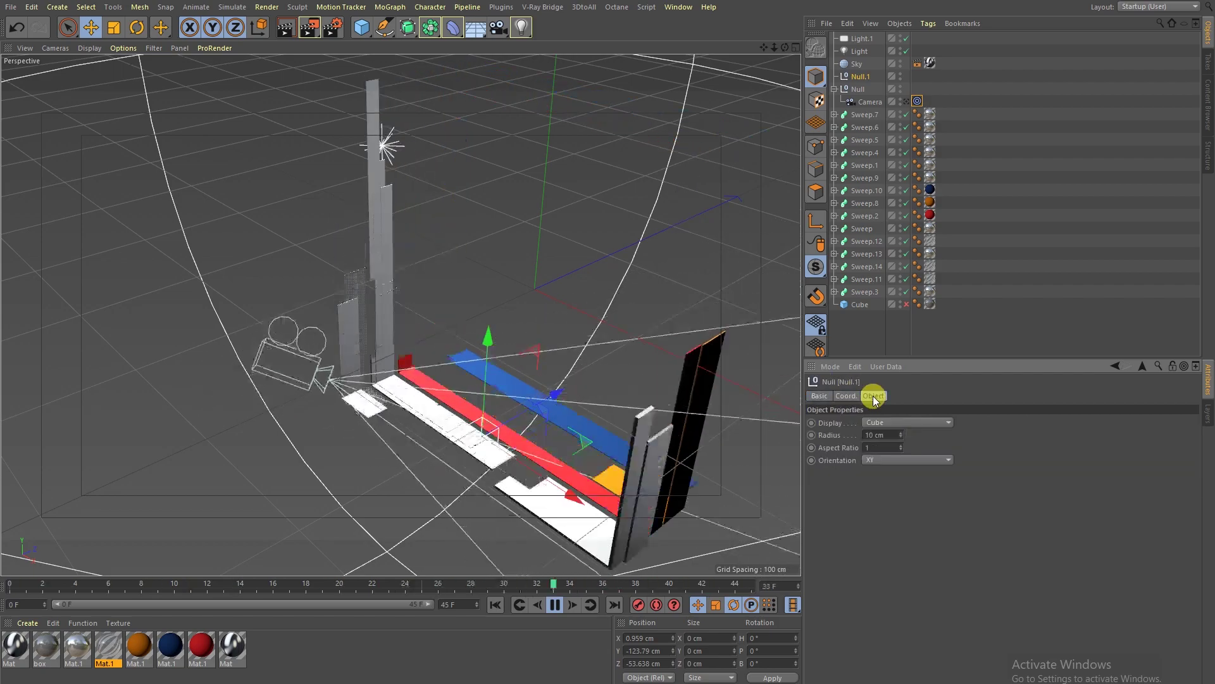
{"action": "left_click", "coordinate": [821, 397]}
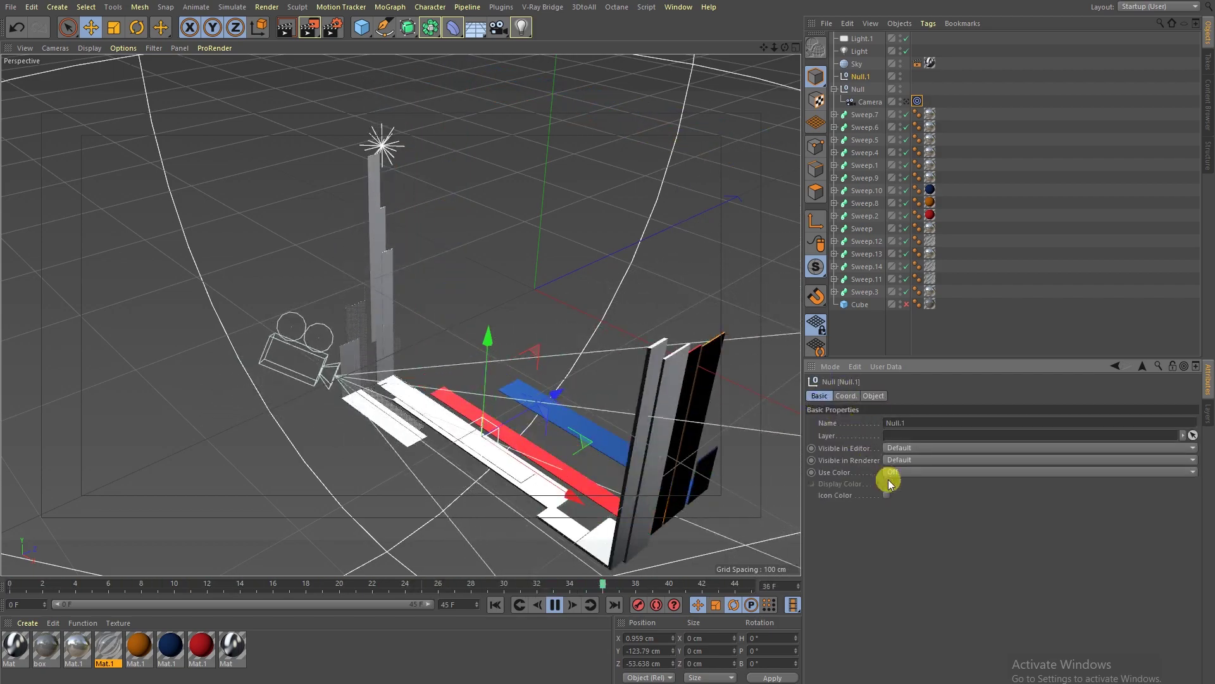
- Turn on Use Color for Null.1 with a red Display Color
{"action": "left_click", "coordinate": [896, 510]}
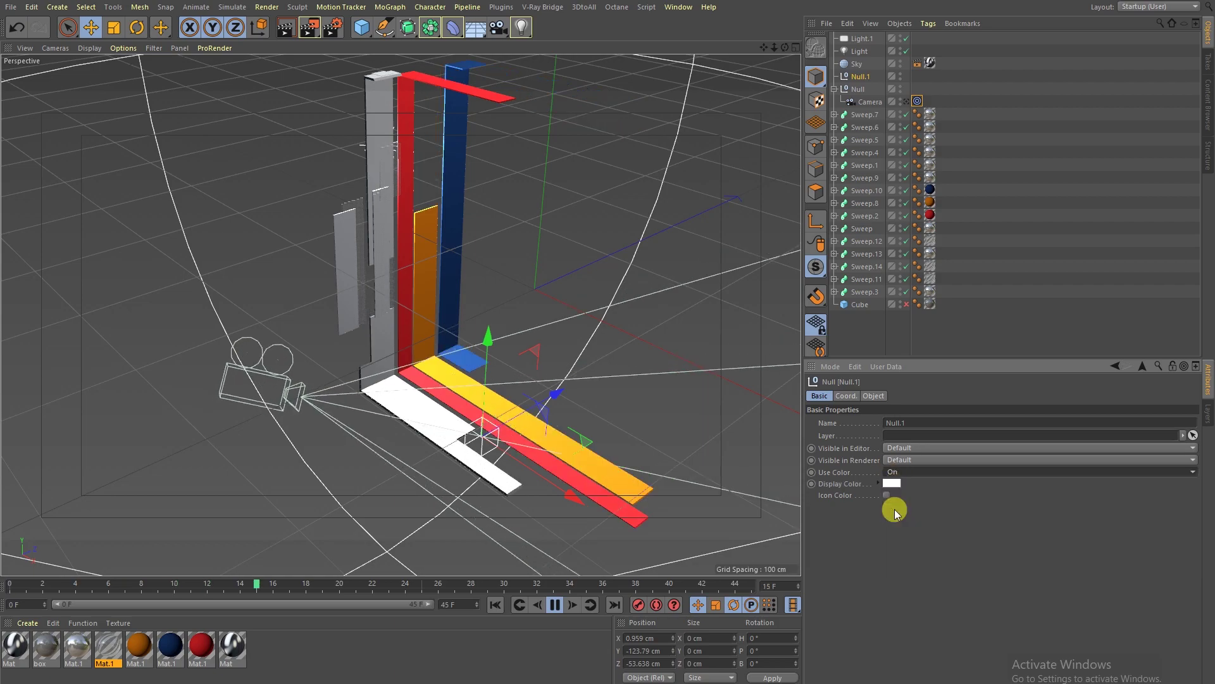
{"action": "left_click", "coordinate": [842, 464]}
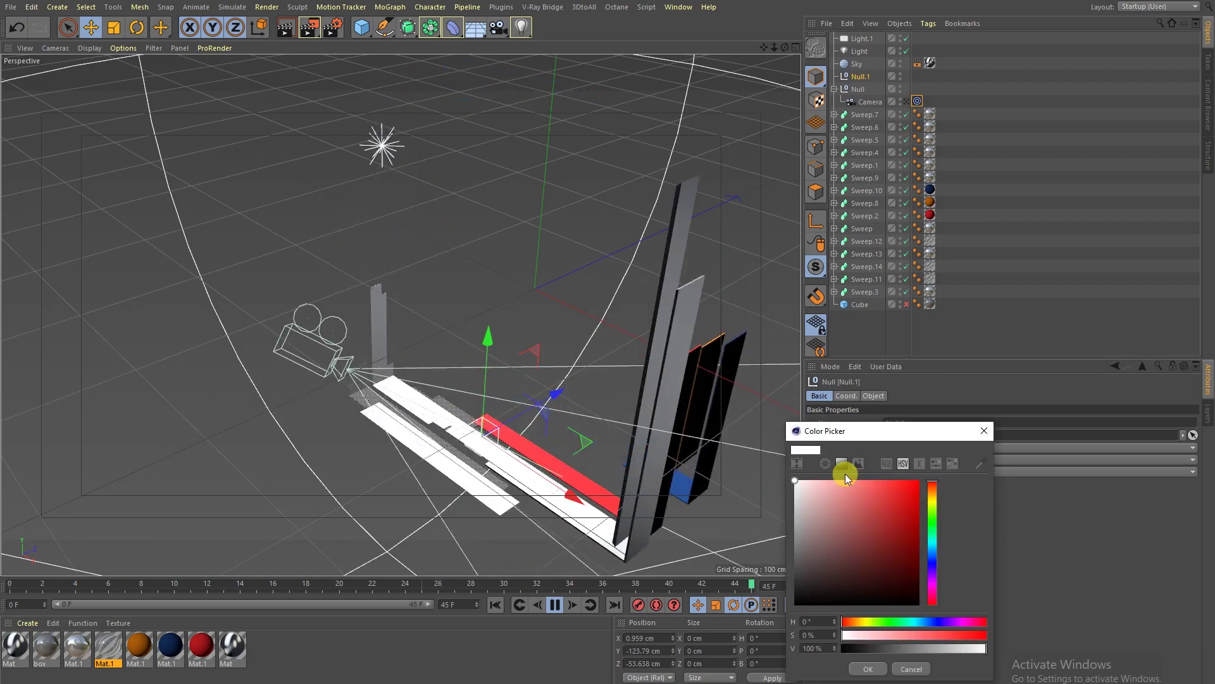
{"action": "left_click", "coordinate": [868, 669]}
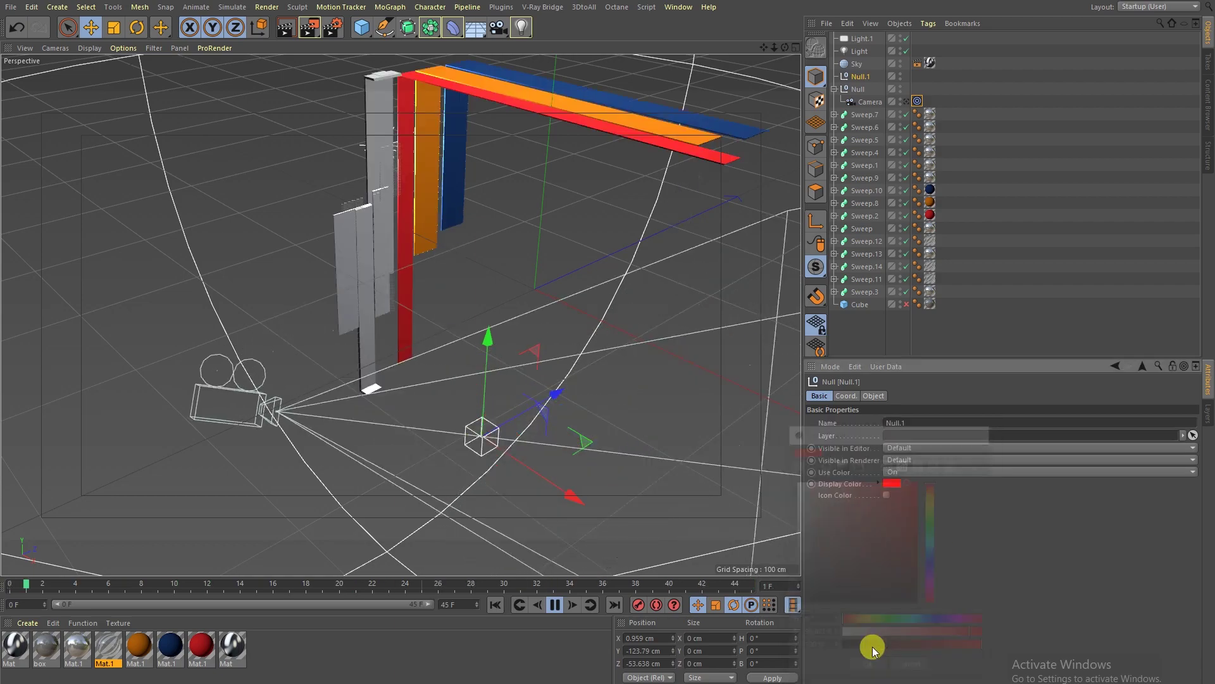
{"action": "left_click", "coordinate": [996, 329]}
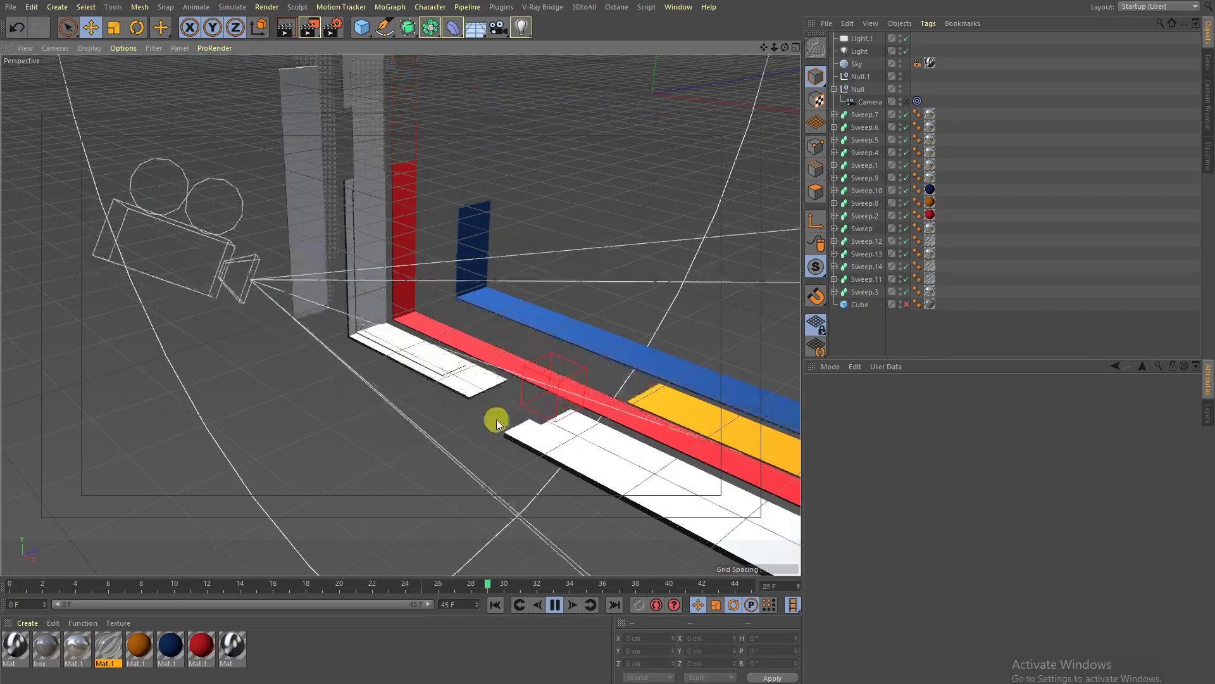
{"action": "left_click", "coordinate": [168, 7]}
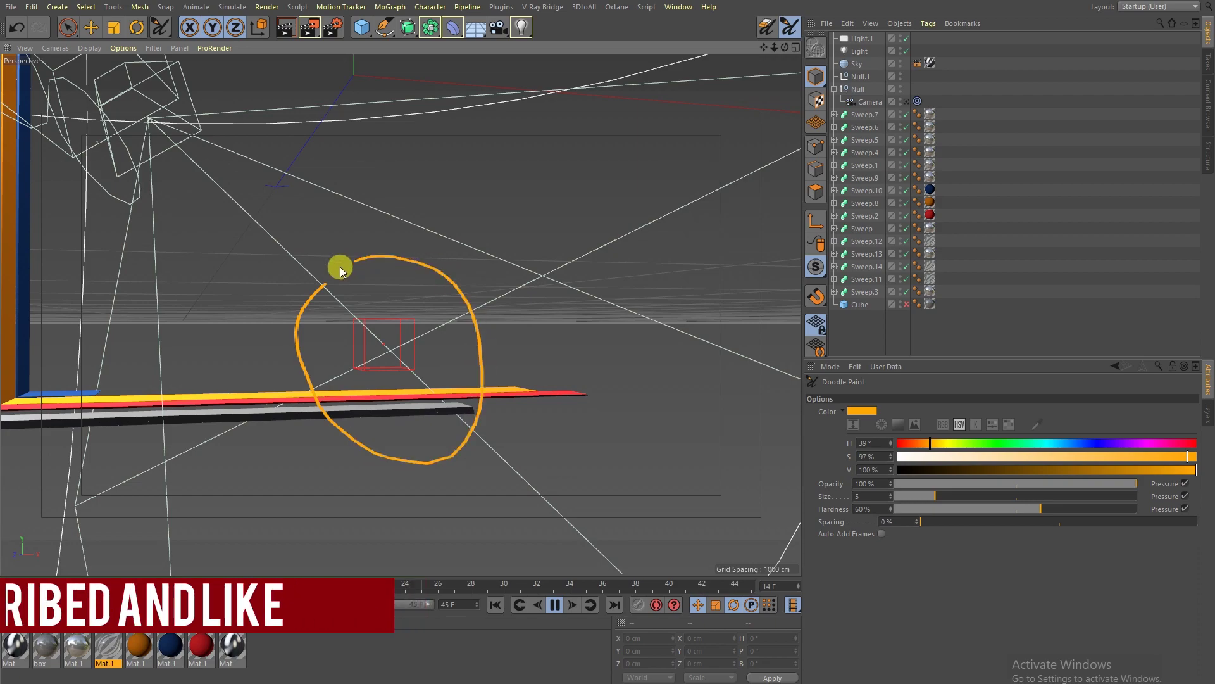
- Finish the orange doodle circle, then erase and delete it
{"action": "left_click_drag", "start_coordinate": [340, 271], "coordinate": [307, 313]}
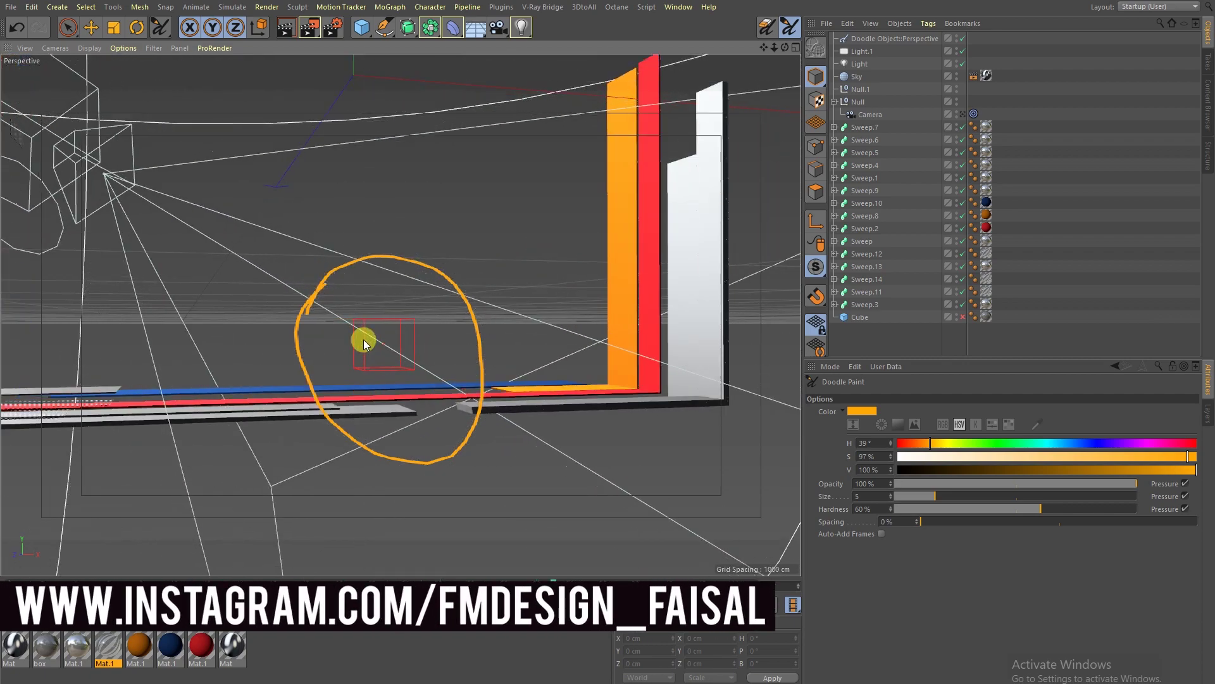
{"action": "left_click", "coordinate": [767, 26]}
{"action": "left_click_drag", "start_coordinate": [301, 326], "coordinate": [308, 303]}
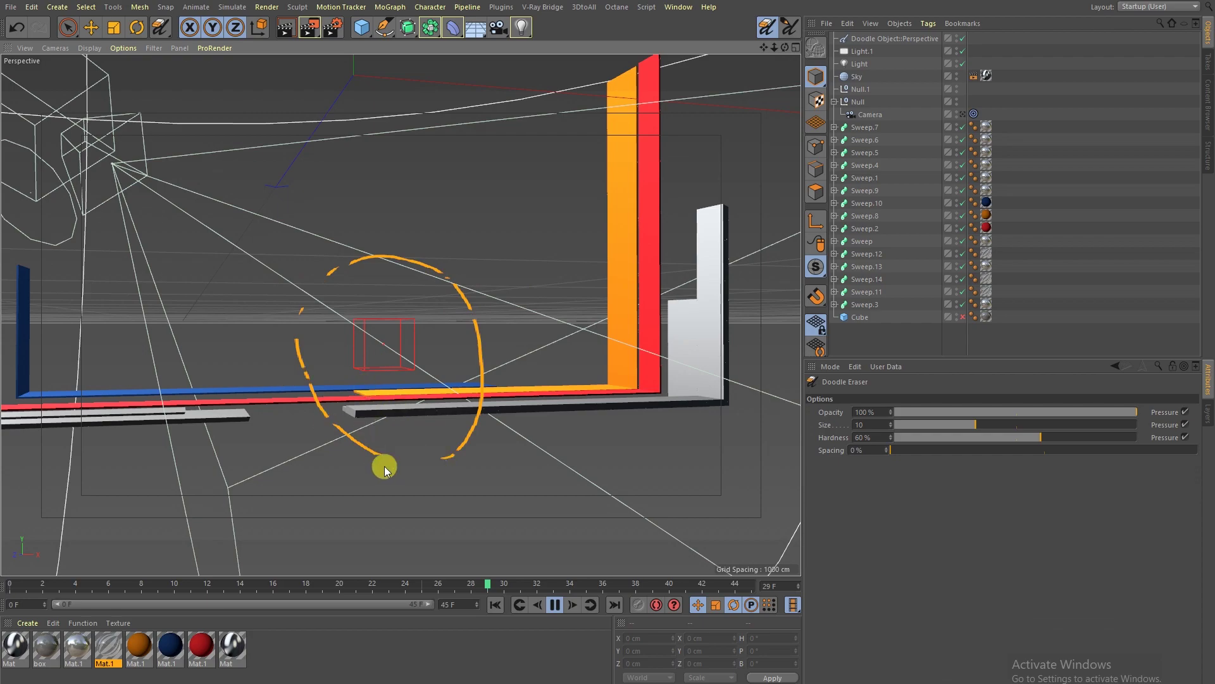
{"action": "key", "text": "Delete"}
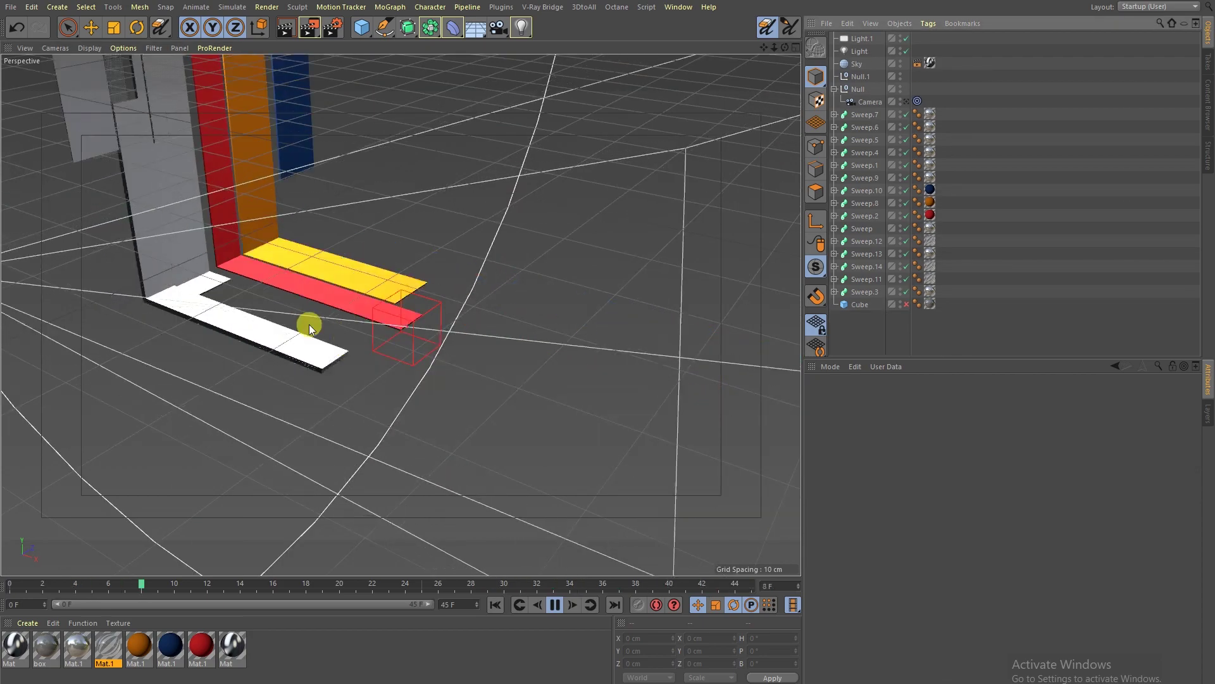
- Look through the scene camera and draw a white doodle circle around the red-orange stripe corner
{"action": "left_click", "coordinate": [906, 304]}
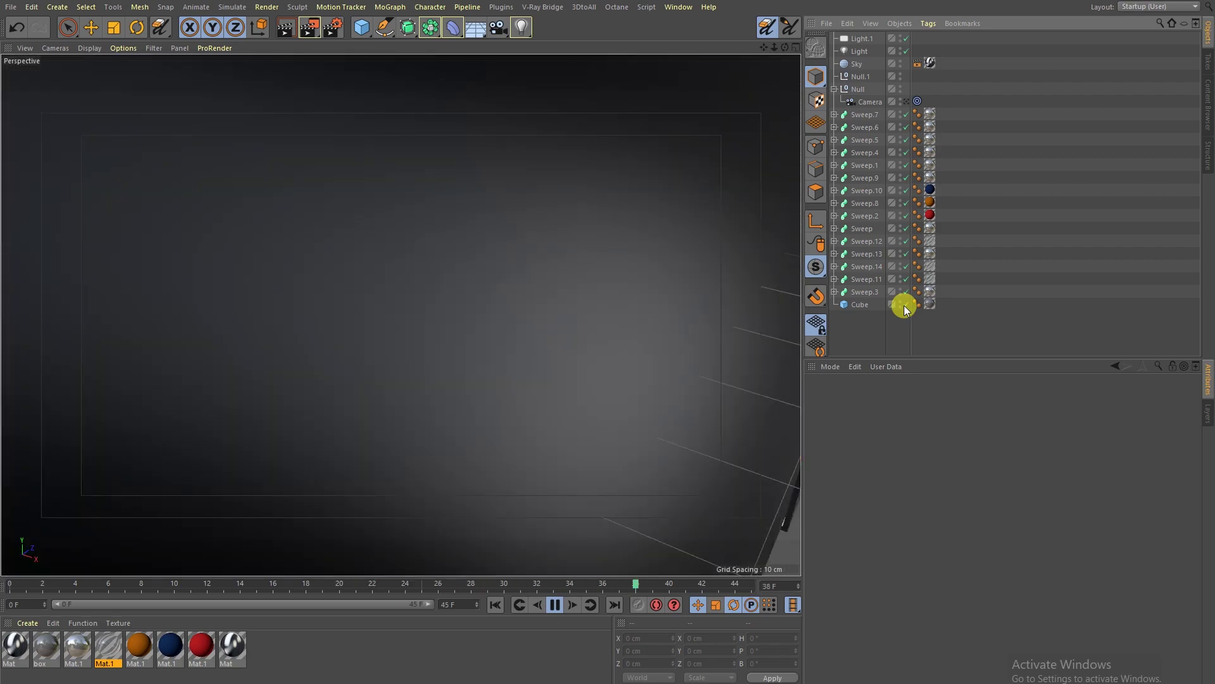
{"action": "left_click", "coordinate": [906, 102]}
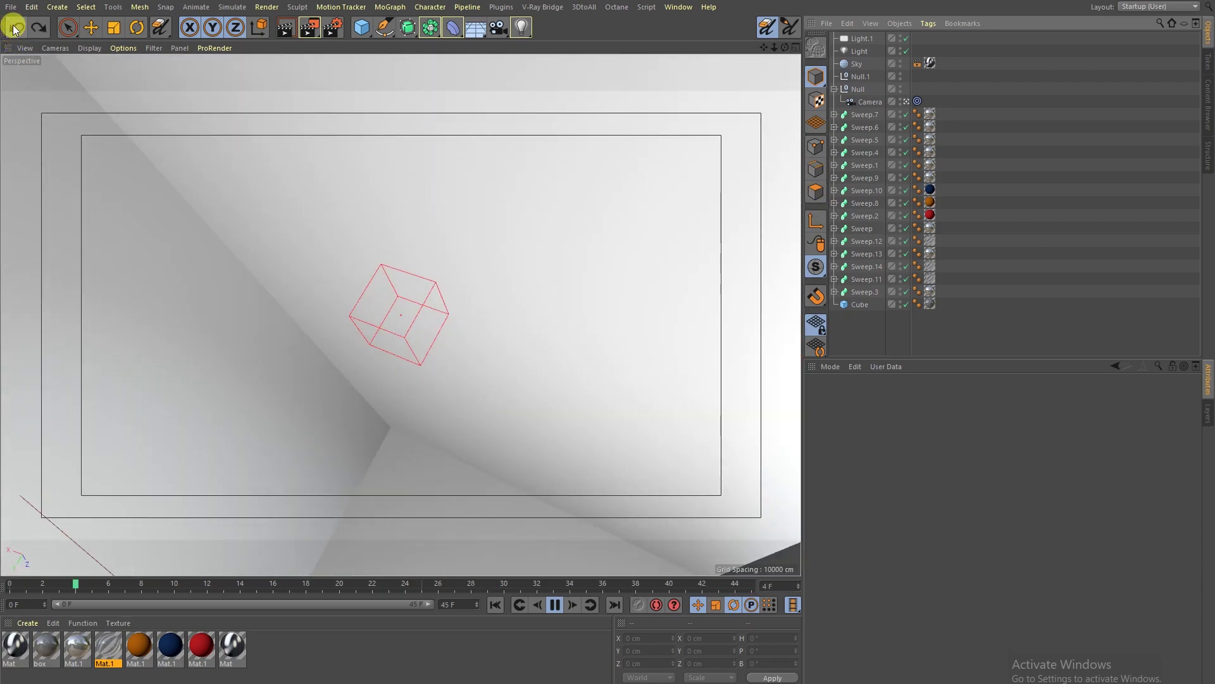
{"action": "left_click", "coordinate": [13, 29]}
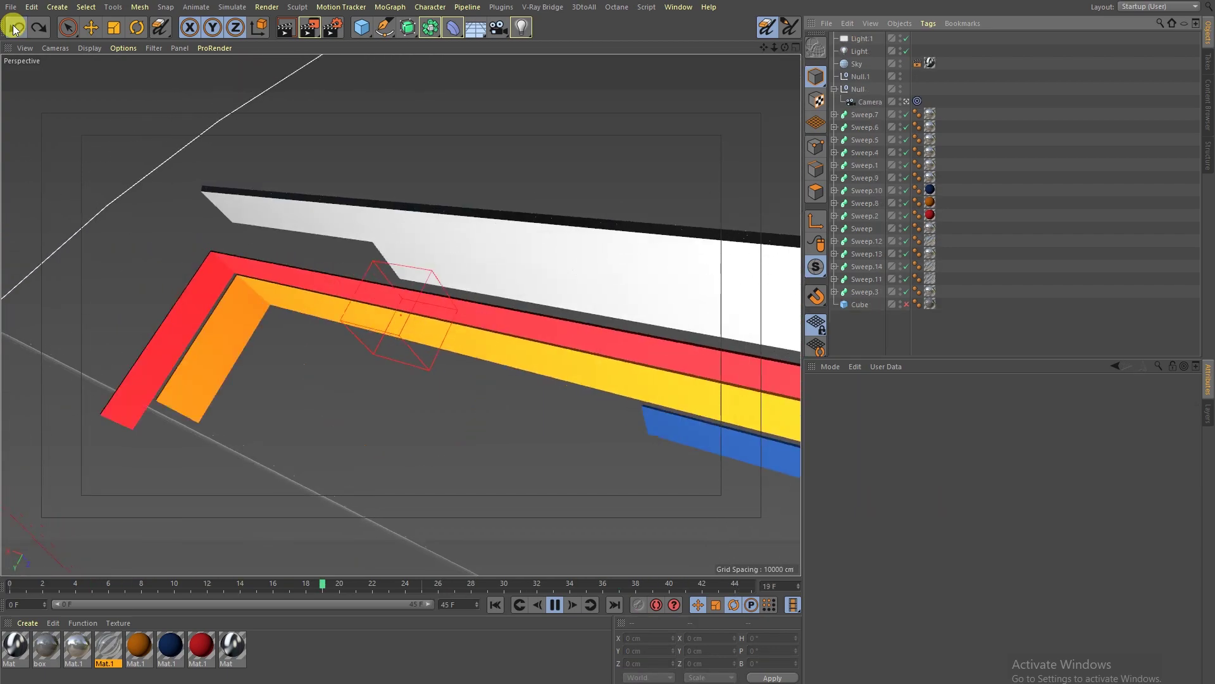
{"action": "left_click", "coordinate": [14, 29]}
{"action": "left_click", "coordinate": [39, 27]}
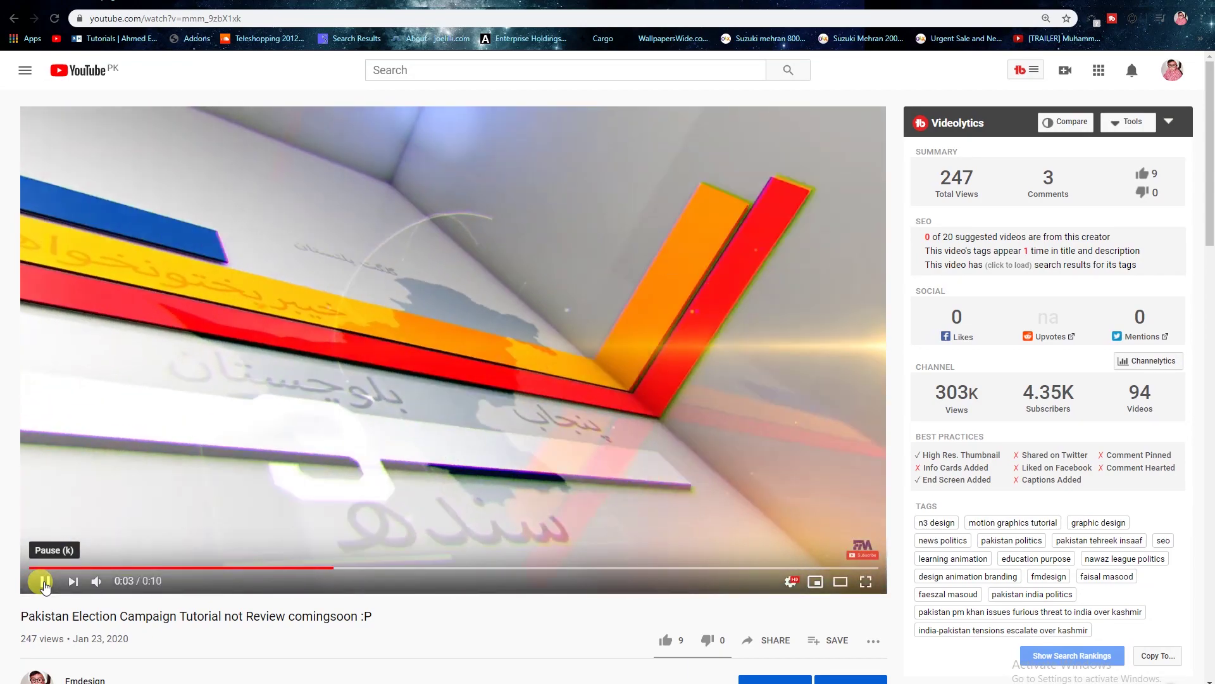
- Pause the YouTube reference video at 0:04
{"action": "left_click", "coordinate": [43, 581]}
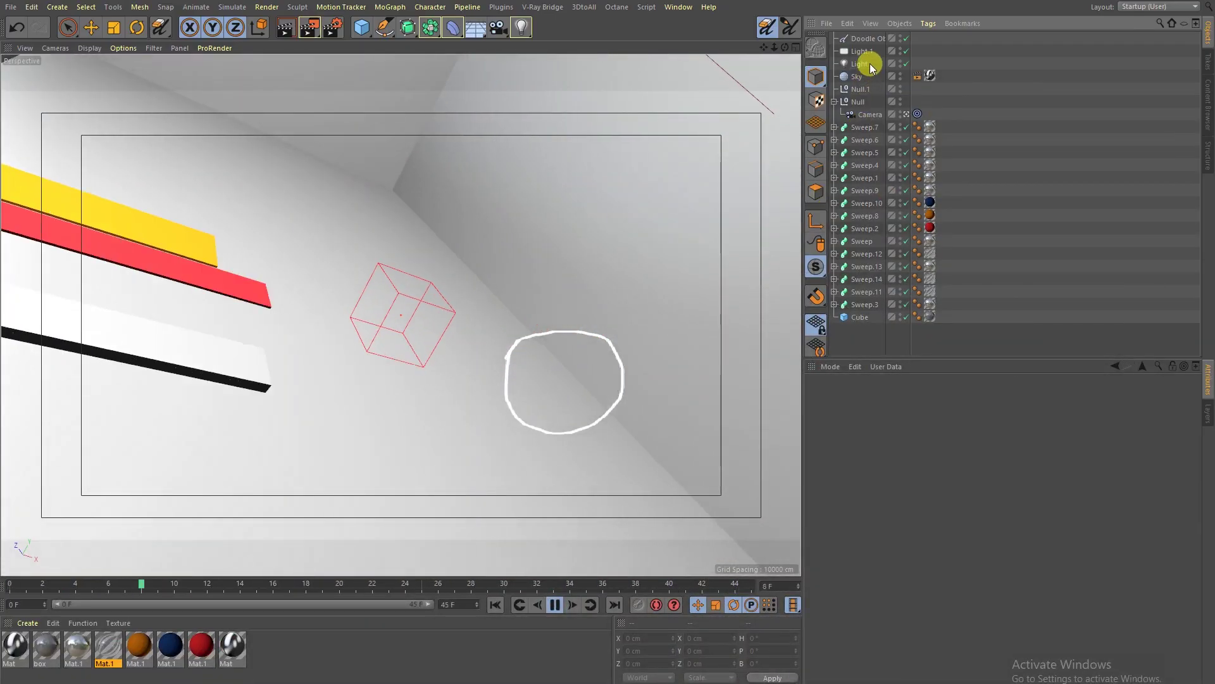
- Delete the doodle mark and save the stripes project, dismissing the missing-plugin warning
{"action": "left_click", "coordinate": [868, 38]}
{"action": "key", "text": "Delete"}
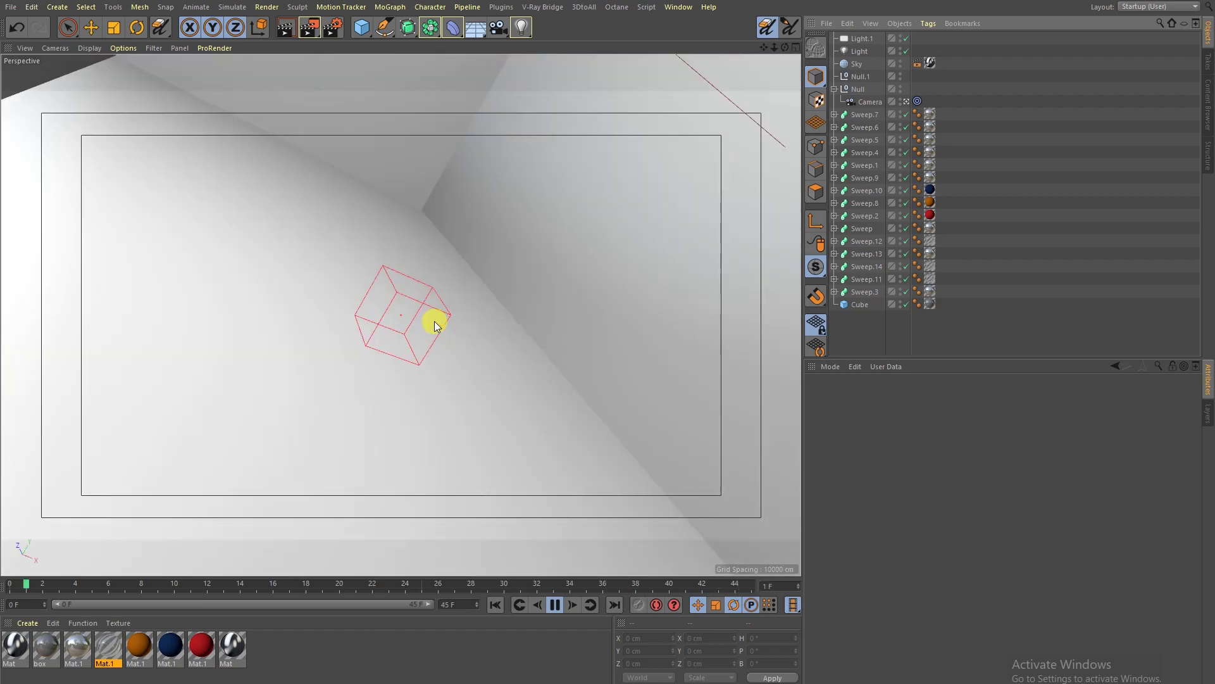
{"action": "left_click", "coordinate": [555, 605]}
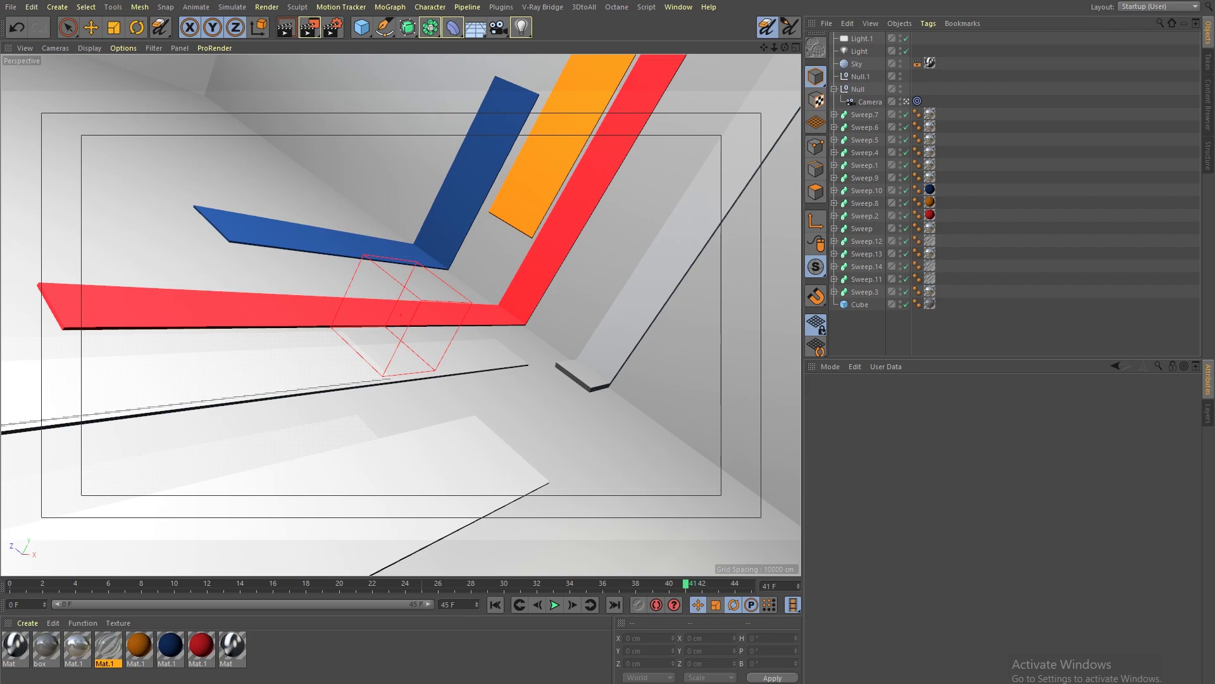
{"action": "key", "text": "ctrl+s"}
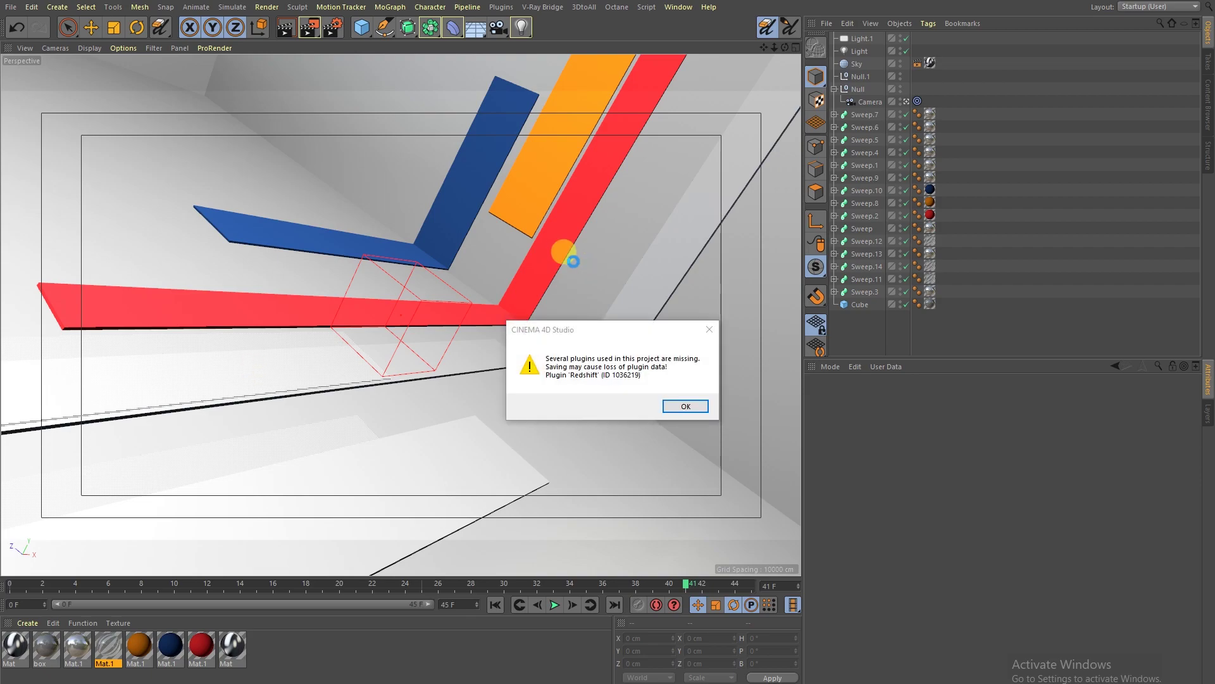
{"action": "left_click", "coordinate": [669, 406]}
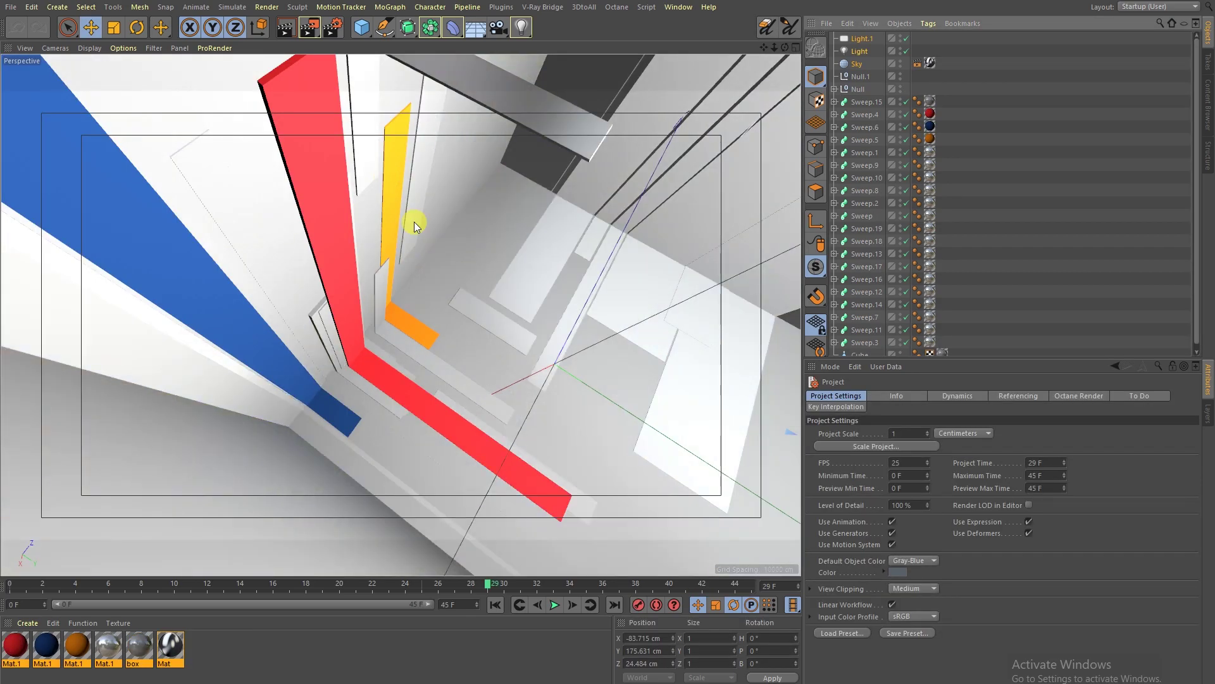
- Replay the stripe animation from the first frame to review it
{"action": "left_click", "coordinate": [497, 604]}
{"action": "left_click", "coordinate": [555, 605]}
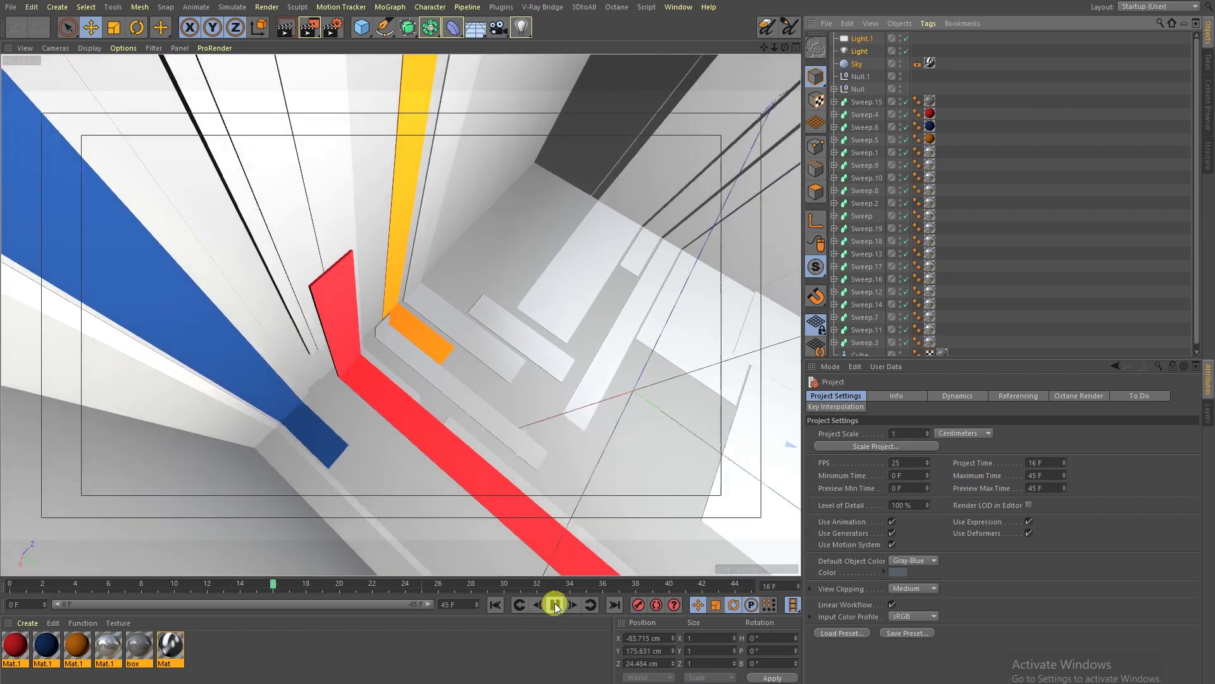
{"action": "left_click", "coordinate": [555, 605]}
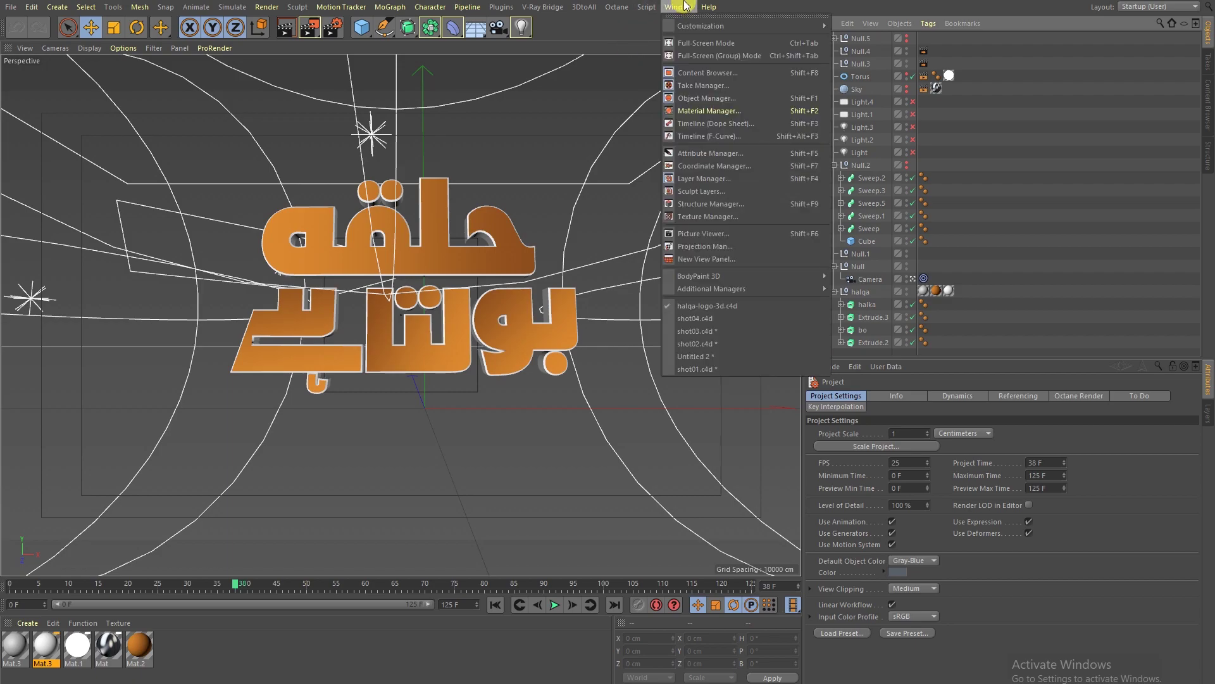
- Switch to the shot04.c4d project and scrub its stripe animation to frame 44
{"action": "left_click", "coordinate": [710, 317]}
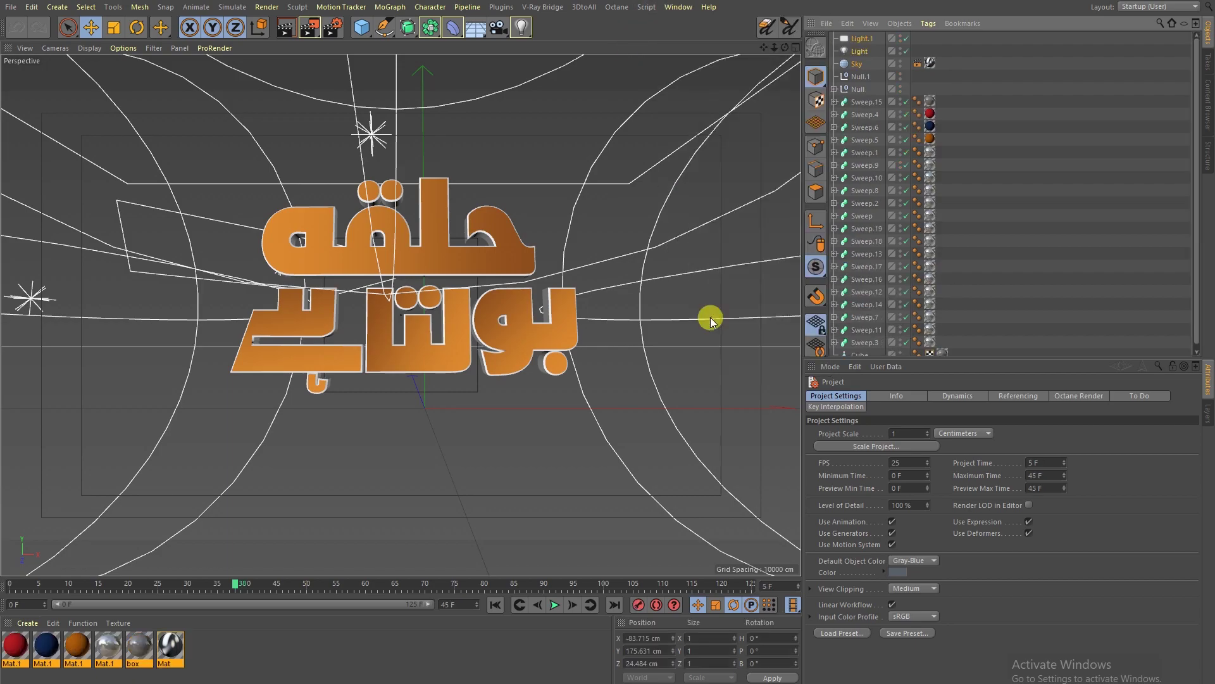
{"action": "left_click_drag", "start_coordinate": [381, 586], "coordinate": [733, 586]}
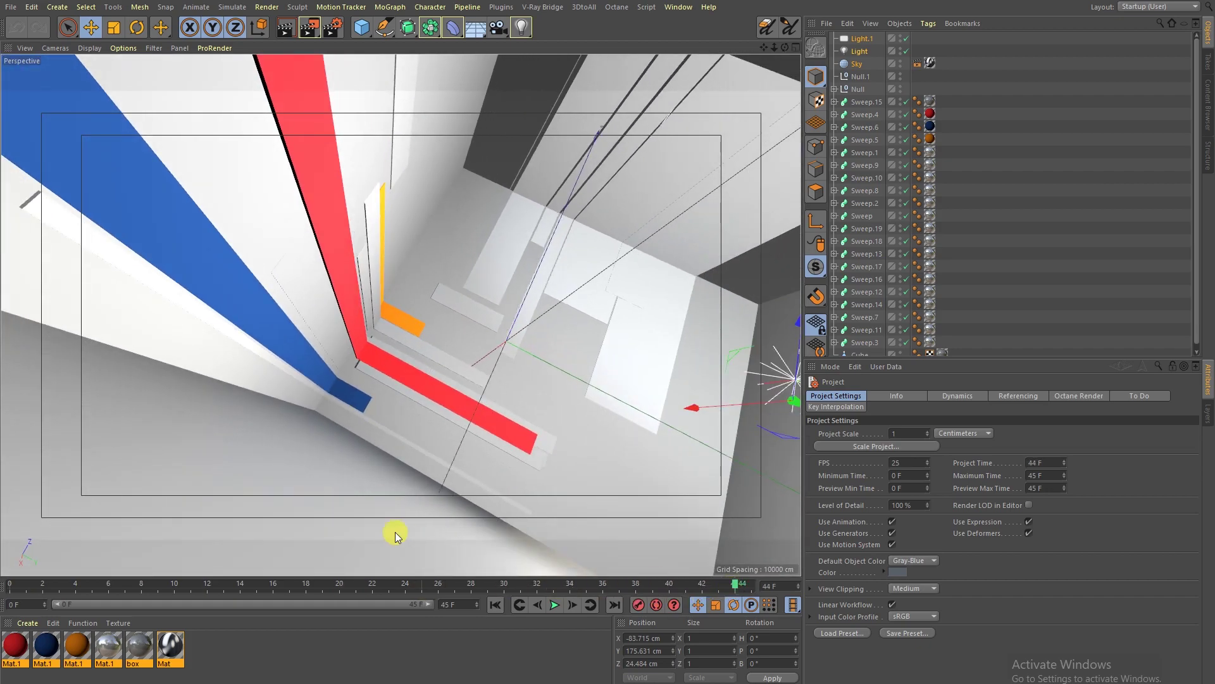